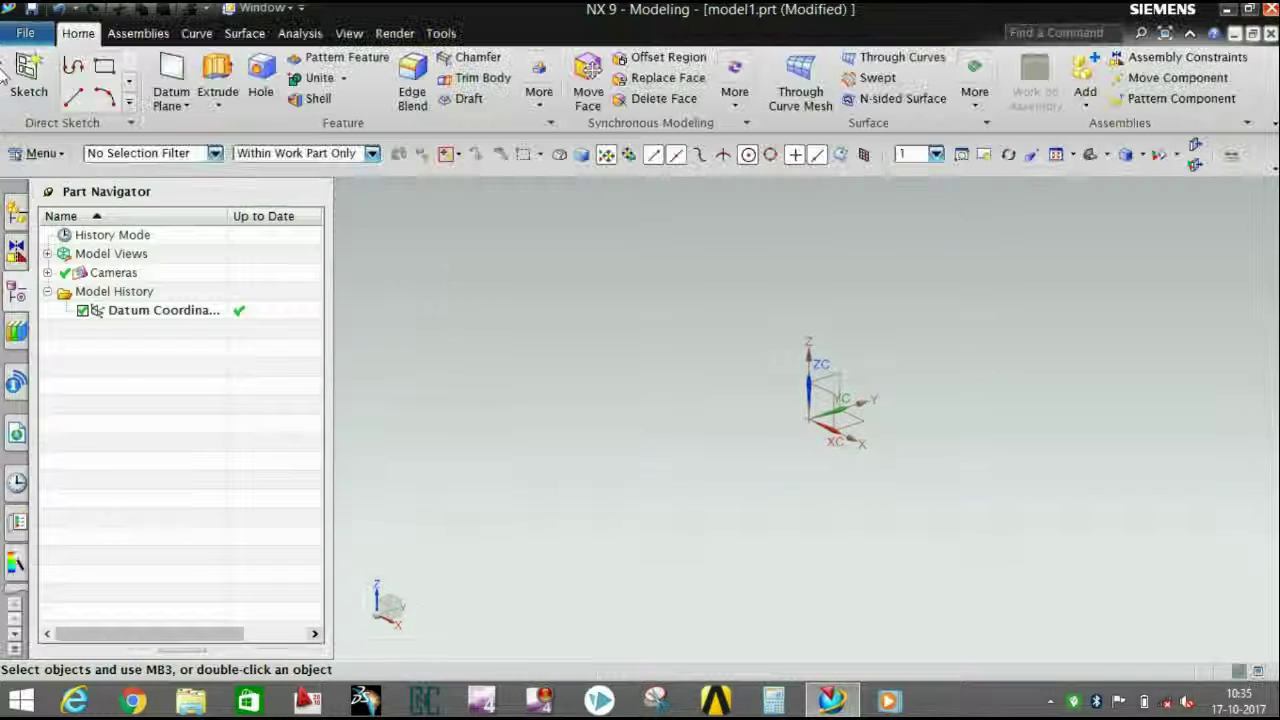
# Create a new millimetre model part and start a sketch on the XY plane.
pyautogui.click(20, 72)
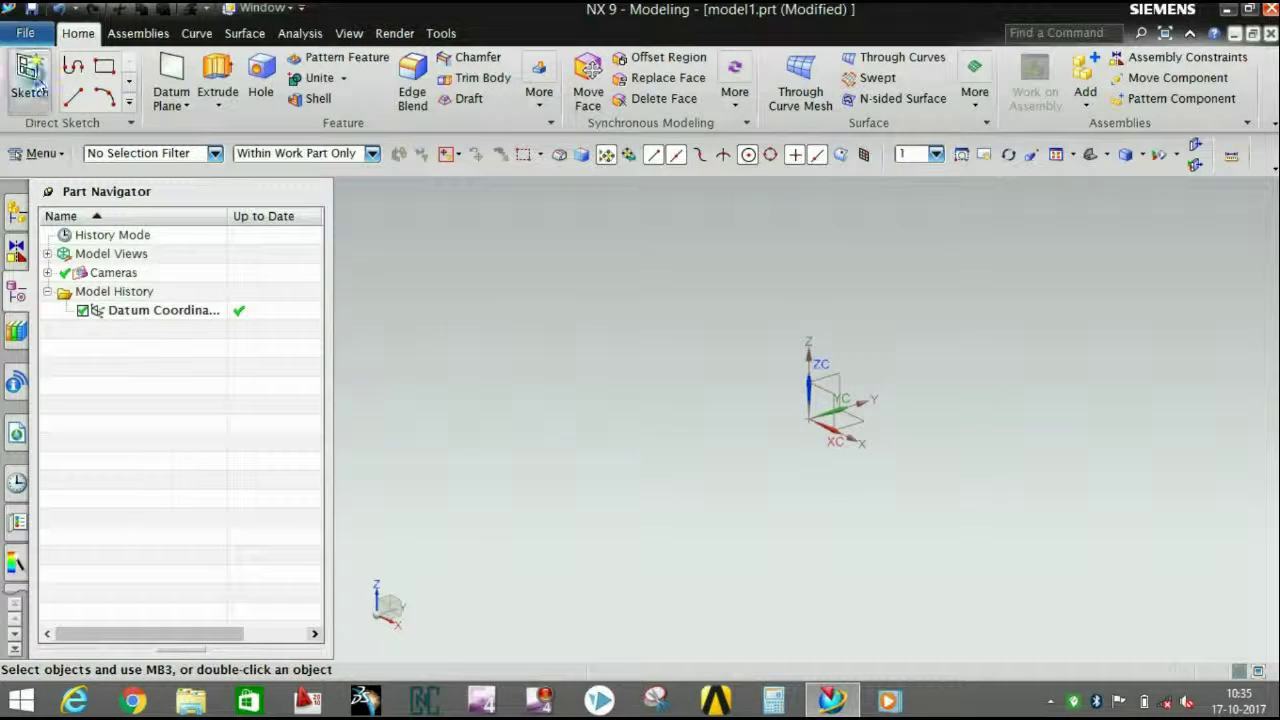
pyautogui.click(830, 415)
pyautogui.click(212, 396)
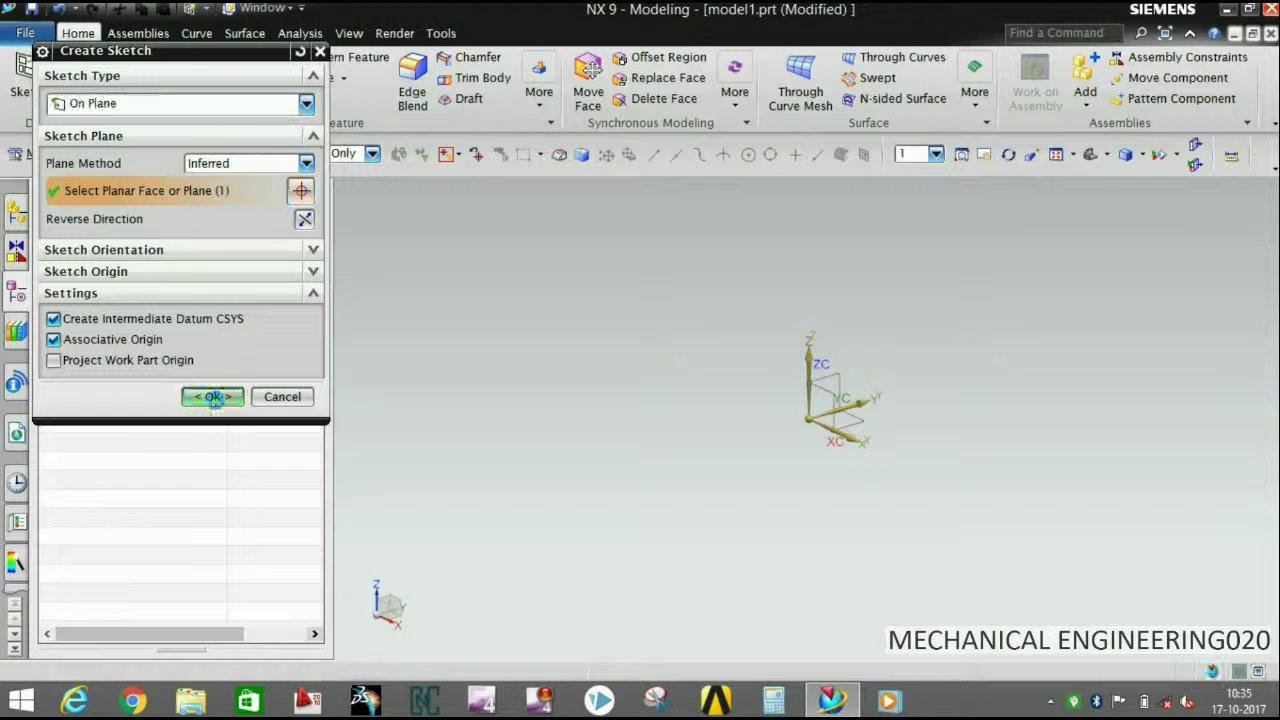
# Sketch three circles above, below and left of the origin.
pyautogui.click(246, 66)
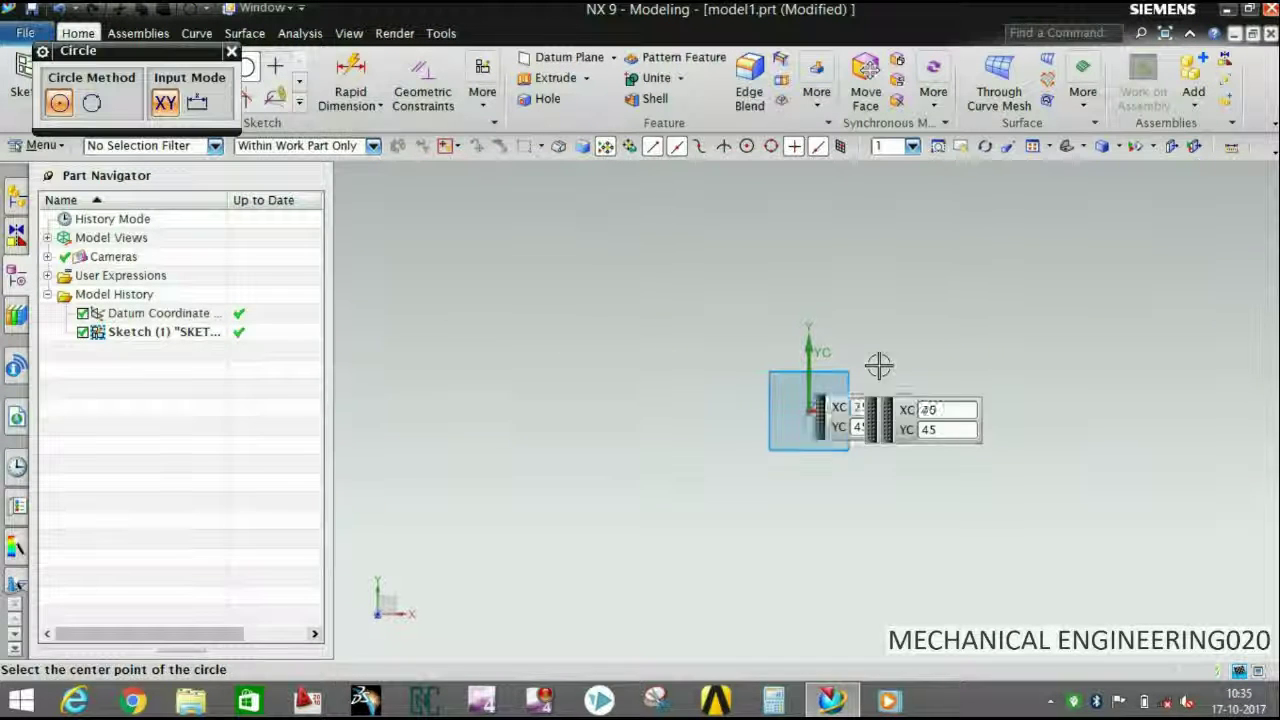
pyautogui.click(810, 250)
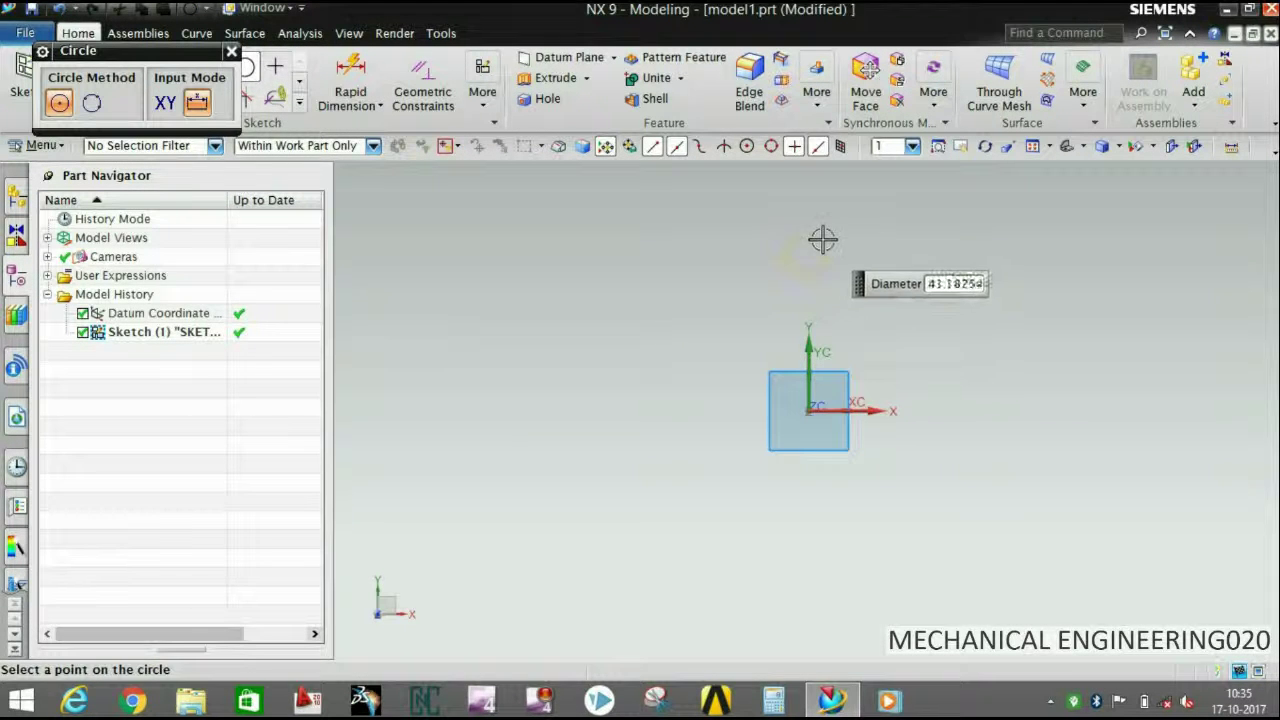
pyautogui.click(806, 537)
pyautogui.click(803, 485)
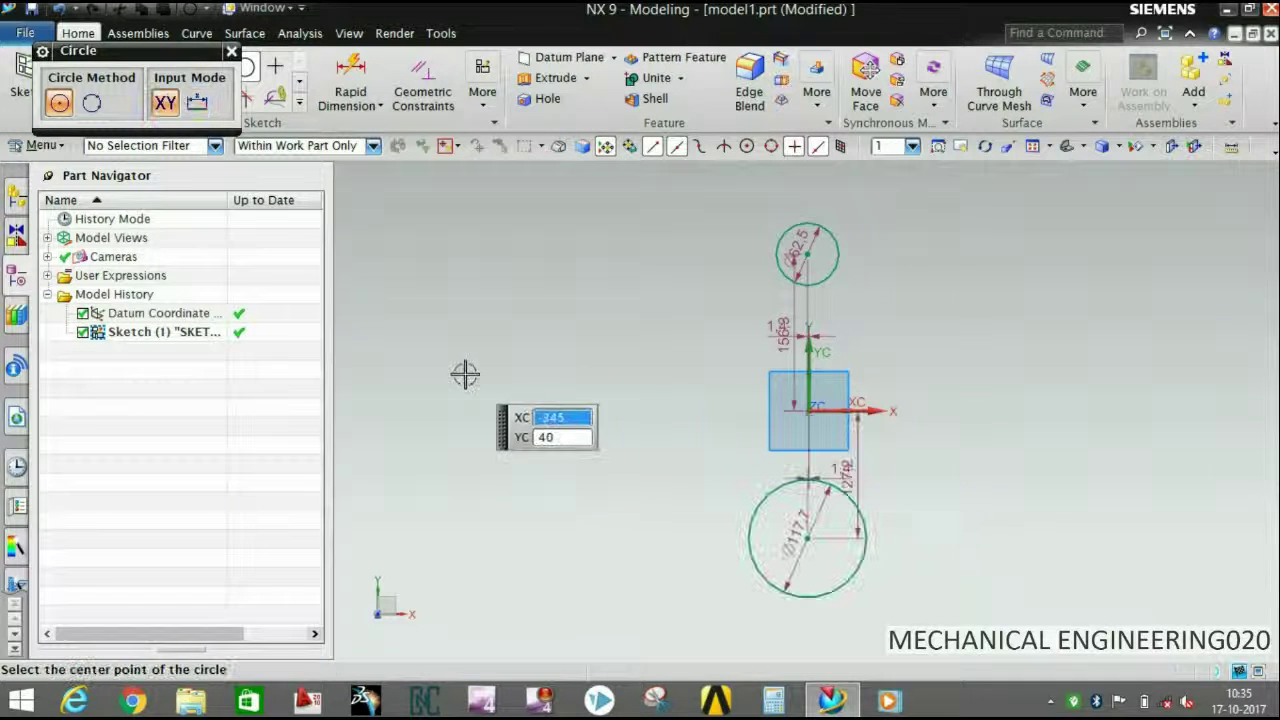
pyautogui.click(505, 412)
pyautogui.click(563, 446)
pyautogui.press('Escape')
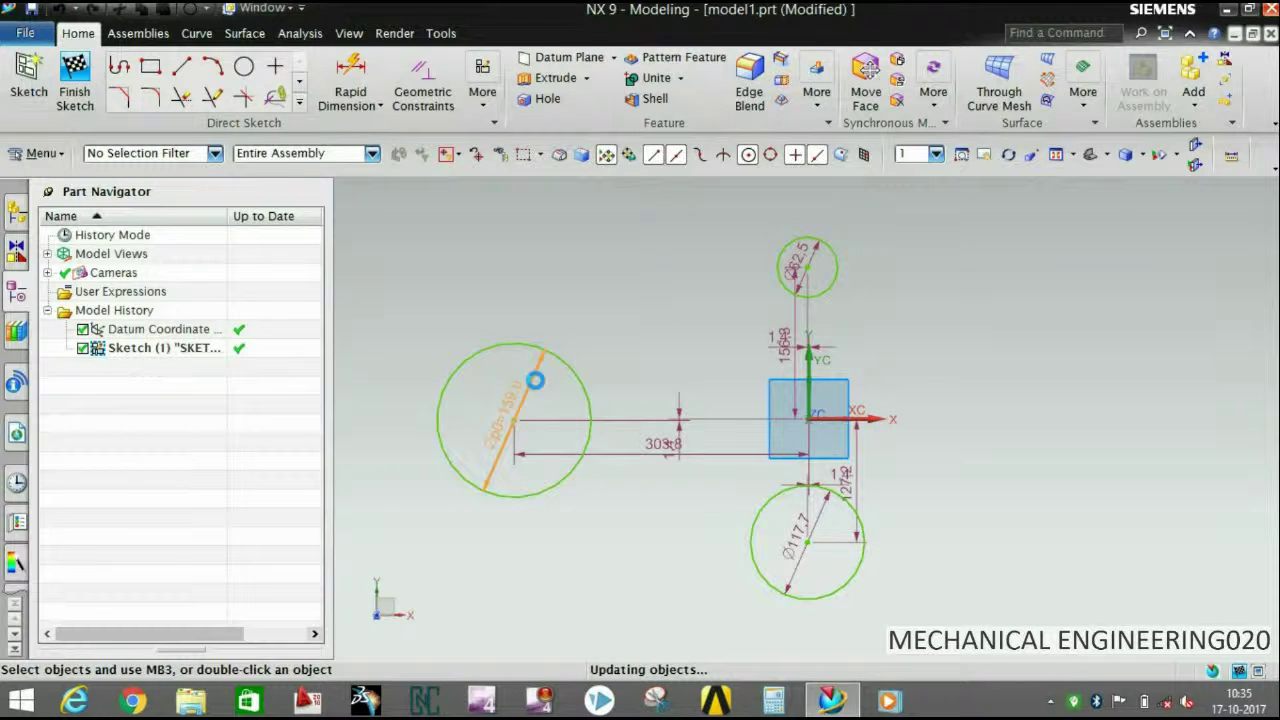
# Drive the left, top and bottom circle diameter dimensions to 18 mm each.
pyautogui.doubleClick(535, 381)
pyautogui.write('18')
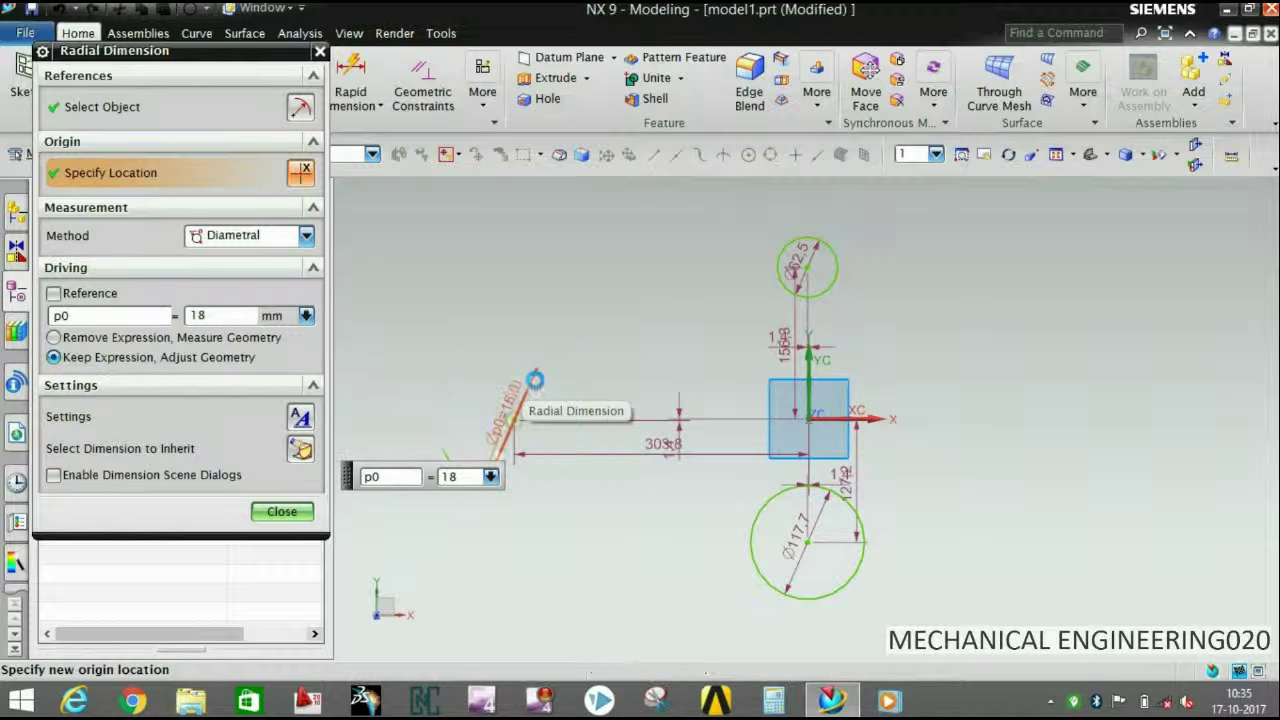
pyautogui.press('Return')
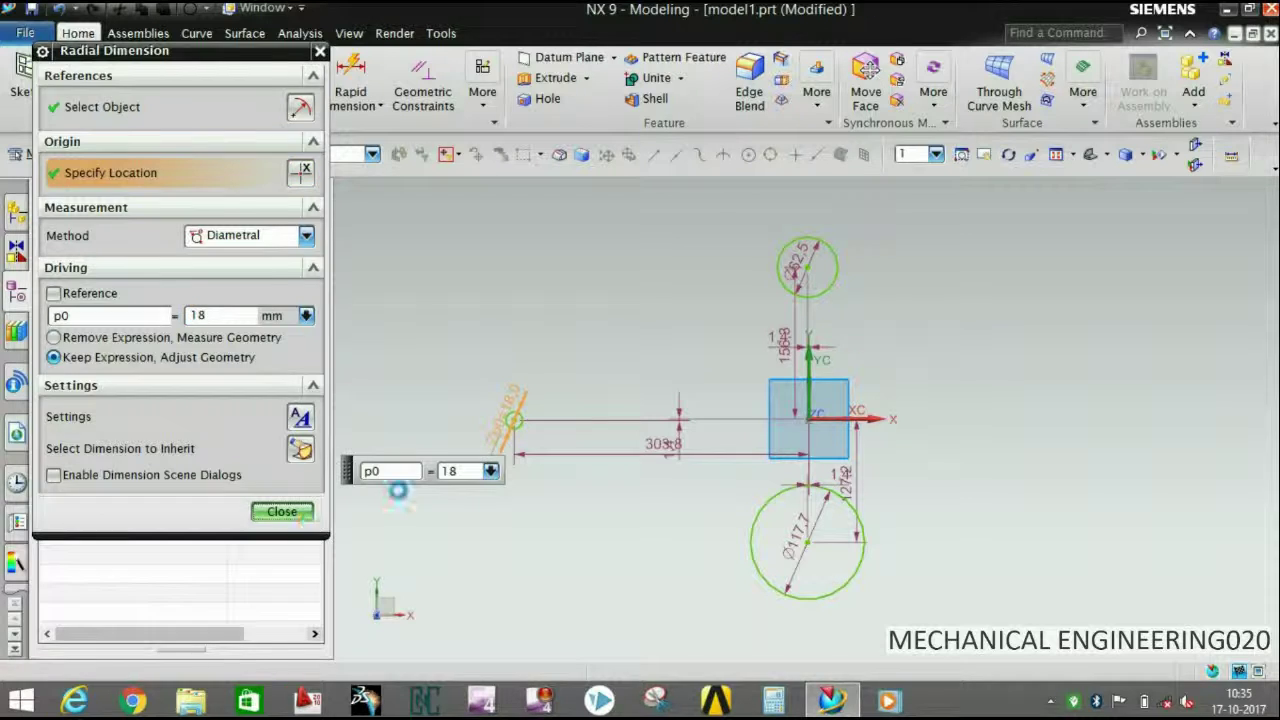
pyautogui.middleClick(398, 490)
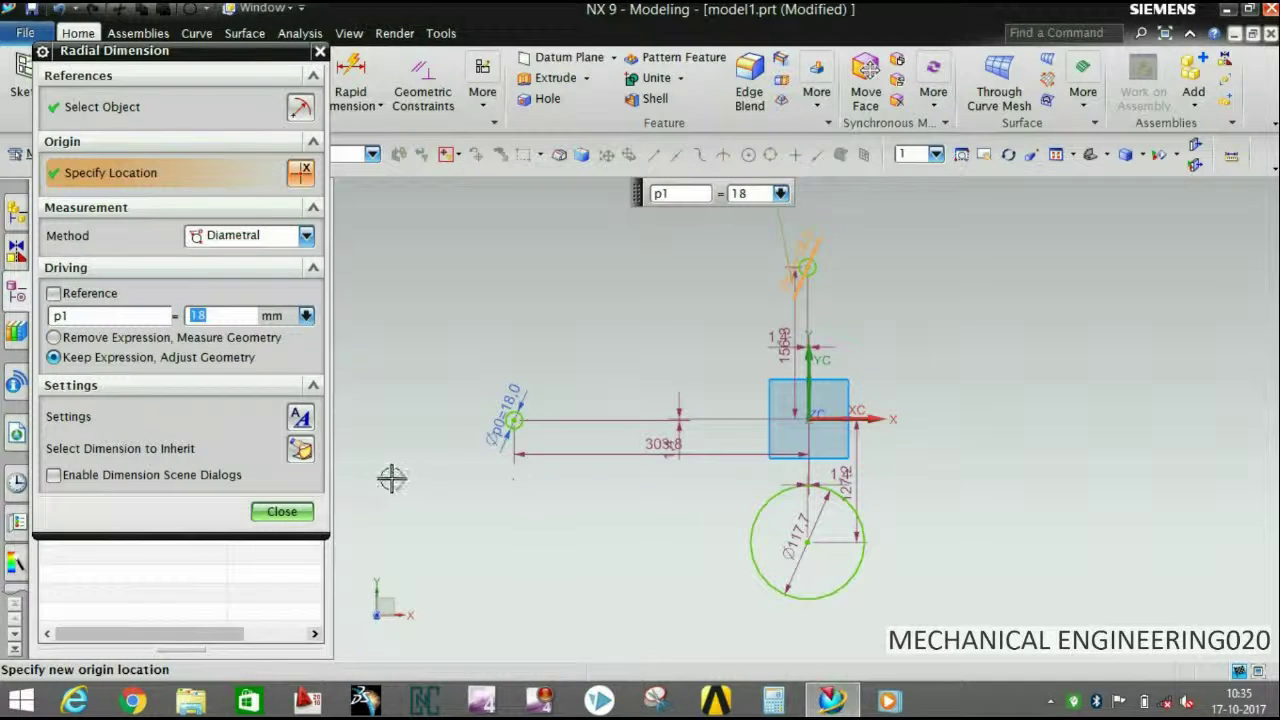
pyautogui.middleClick(810, 573)
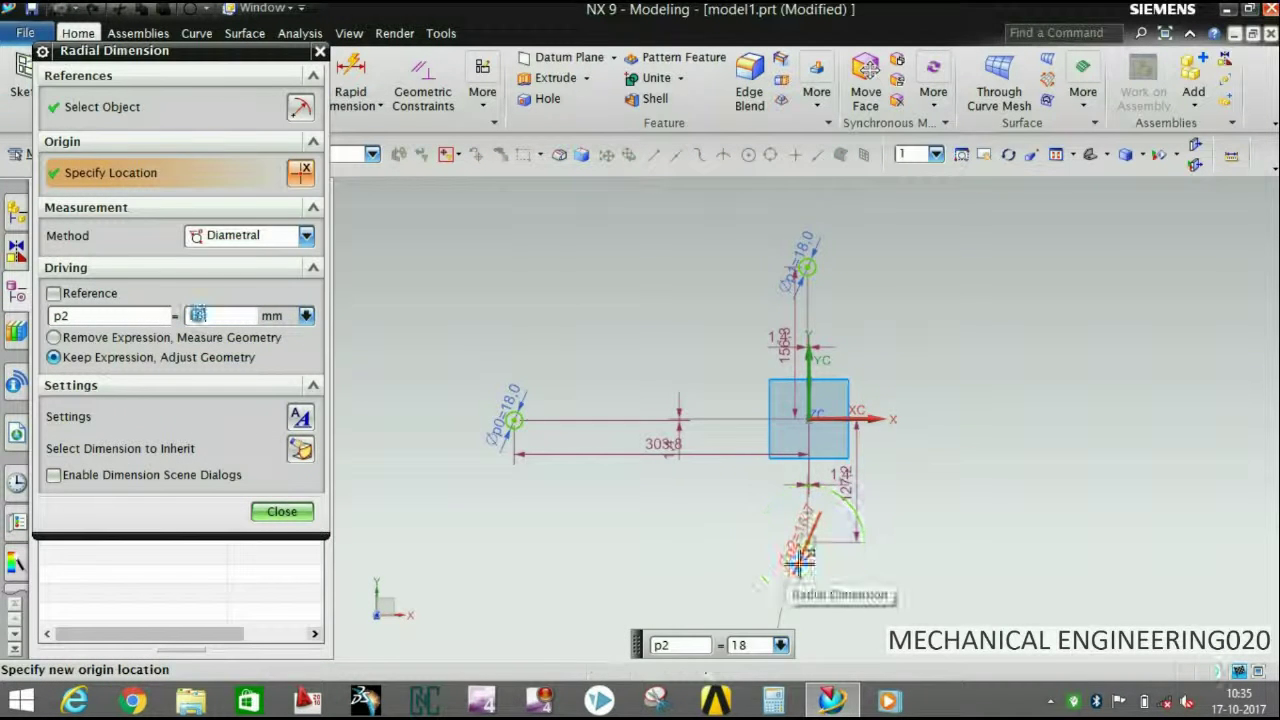
pyautogui.middleClick(845, 403)
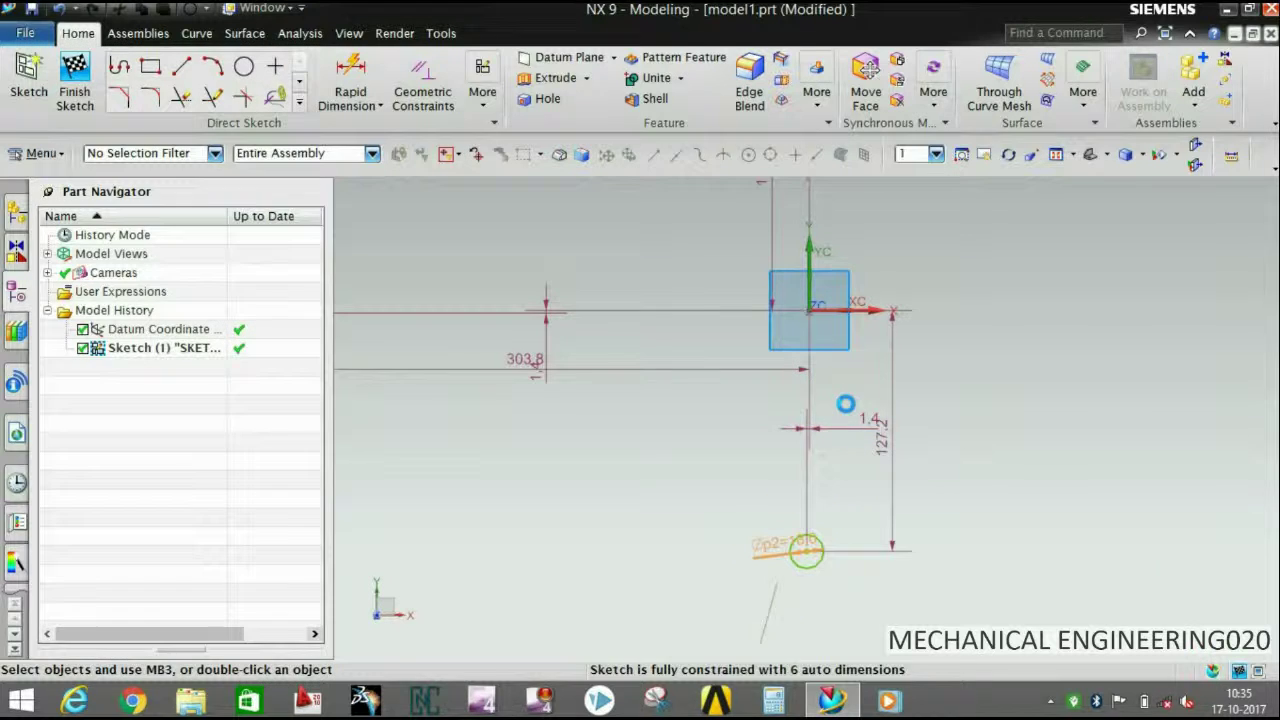
# Set the bottom and top circles' horizontal offsets from the origin to 0.
pyautogui.doubleClick(845, 403)
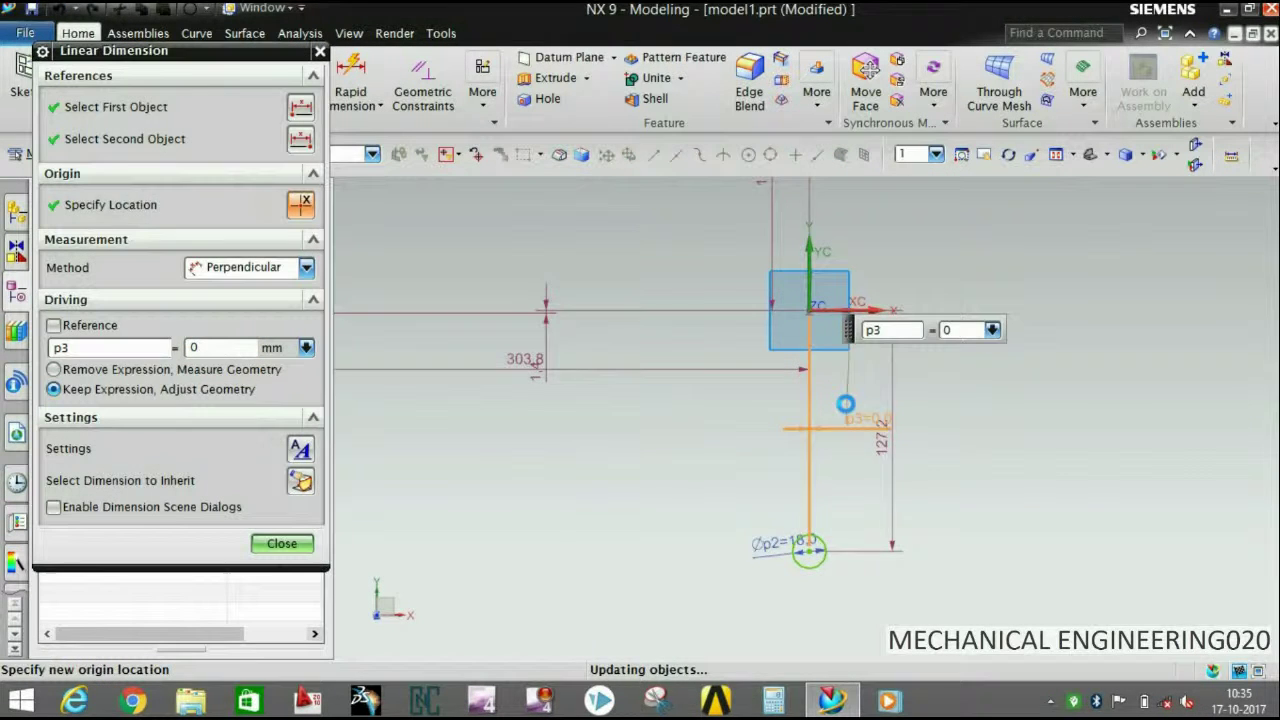
pyautogui.scroll(-2, 826, 270)
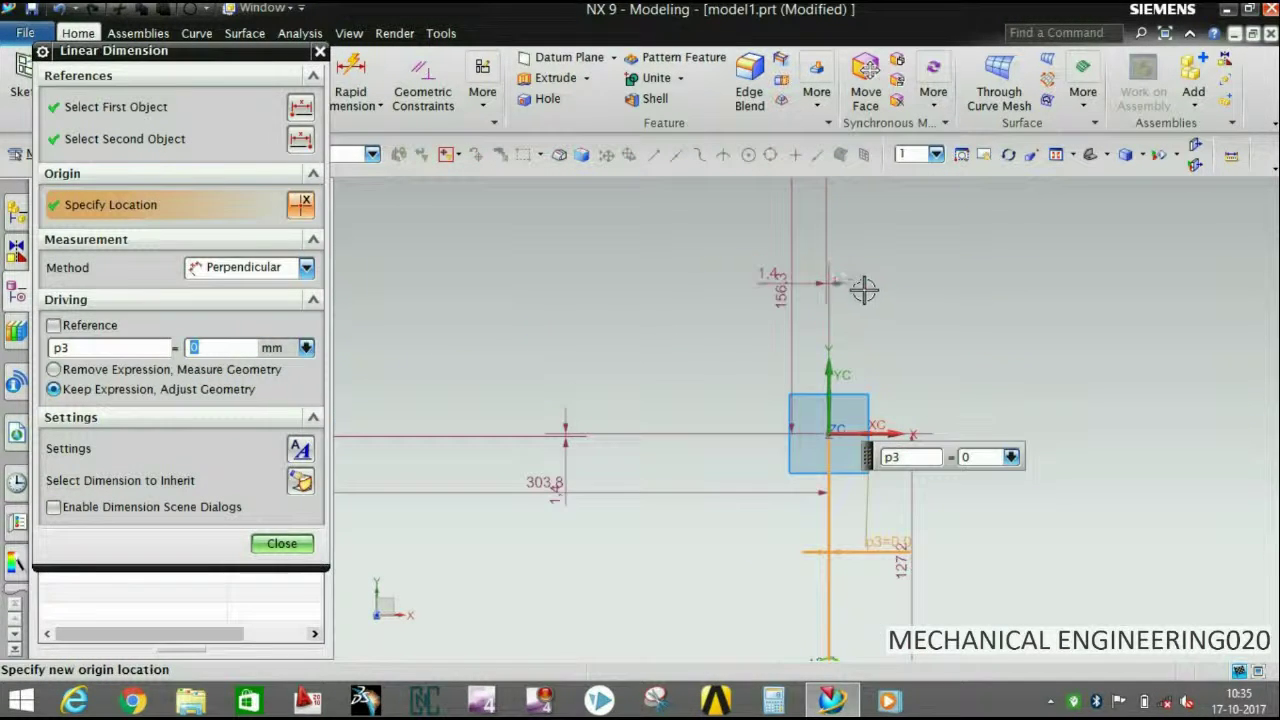
pyautogui.middleClick(845, 285)
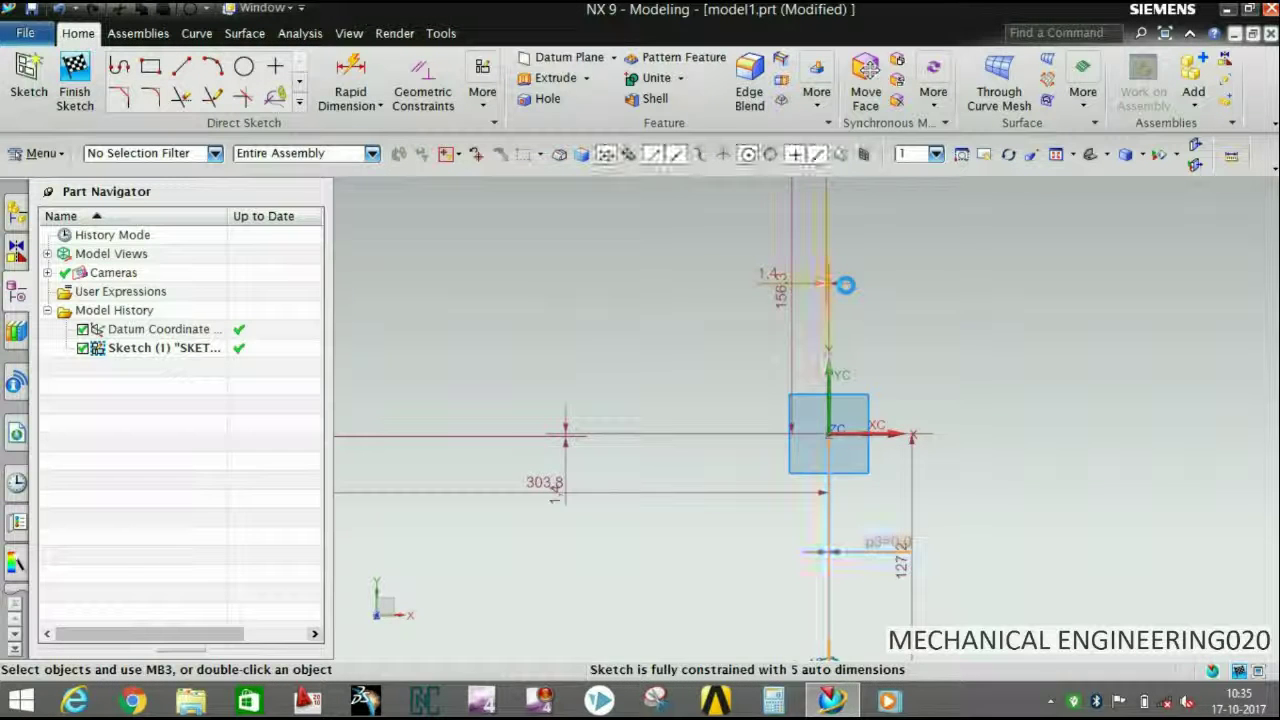
pyautogui.doubleClick(845, 285)
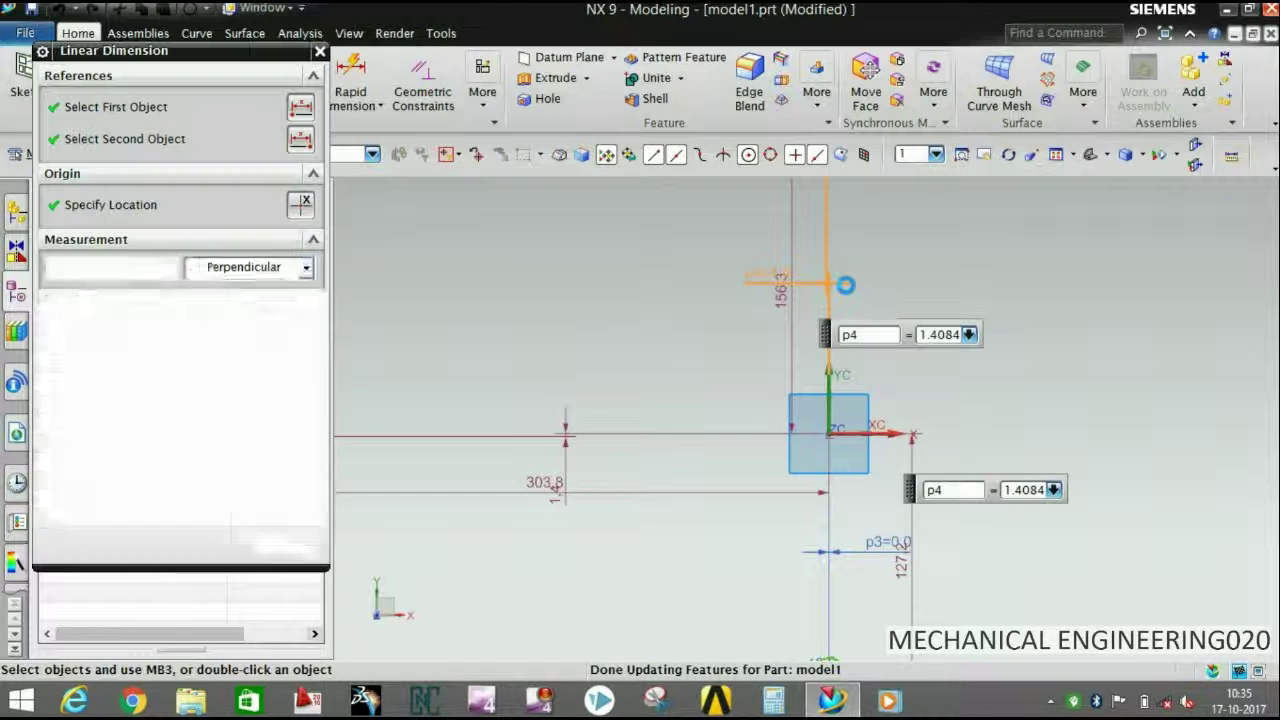
pyautogui.write('0')
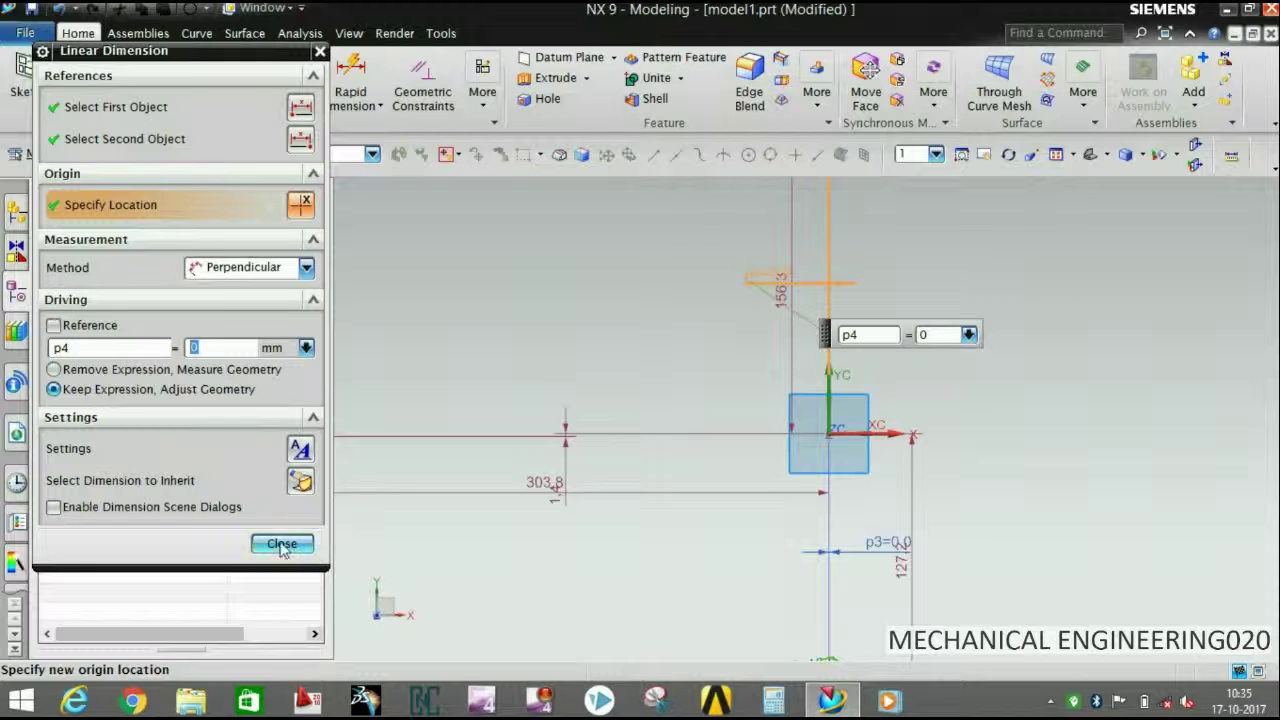
pyautogui.click(282, 546)
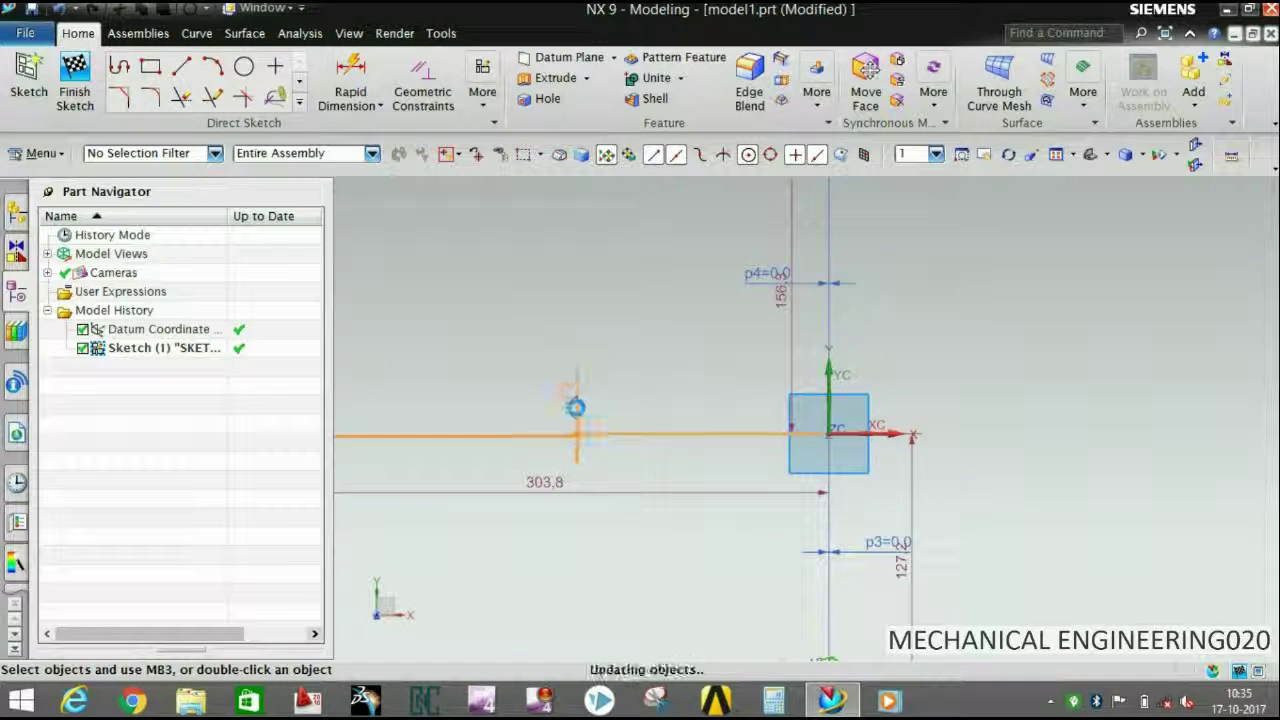
# Zero the left circle's vertical offset and shorten its X distance to 65 mm.
pyautogui.doubleClick(575, 407)
pyautogui.write('0')
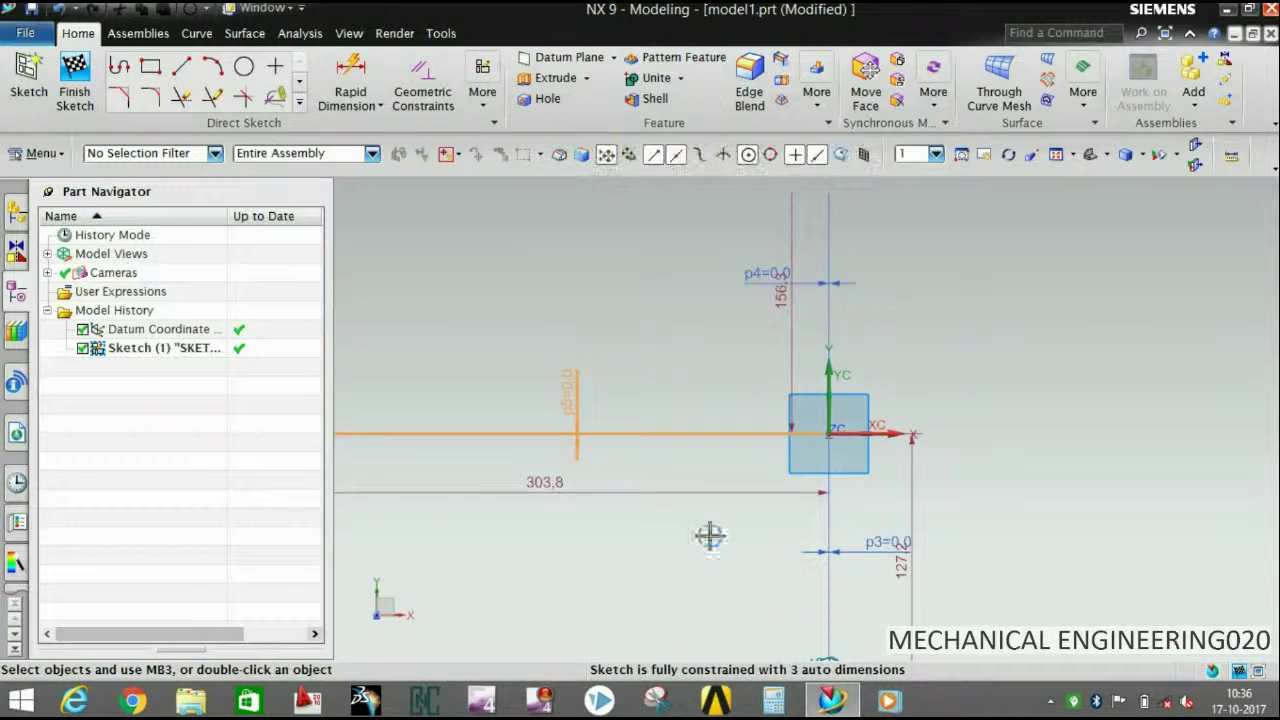
pyautogui.scroll(-2, 730, 550)
pyautogui.scroll(-1, 680, 545)
pyautogui.scroll(3, 628, 522)
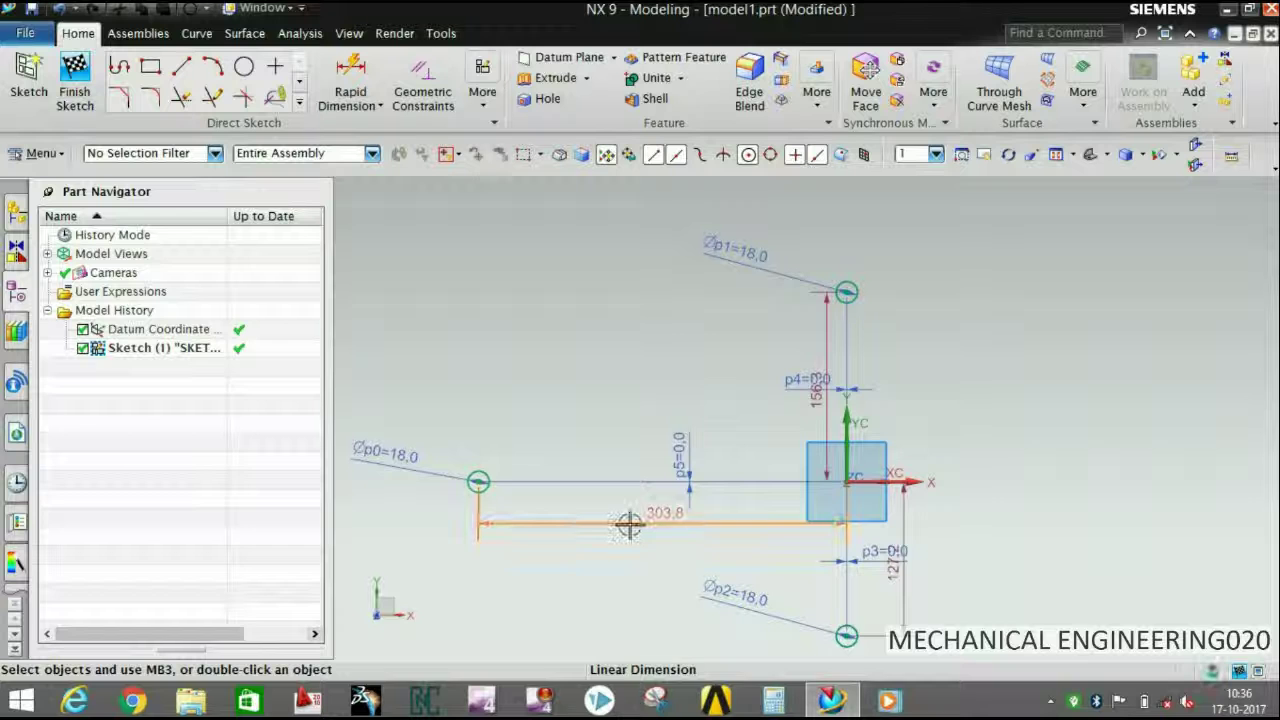
pyautogui.doubleClick(628, 524)
pyautogui.write('65')
pyautogui.press('Return')
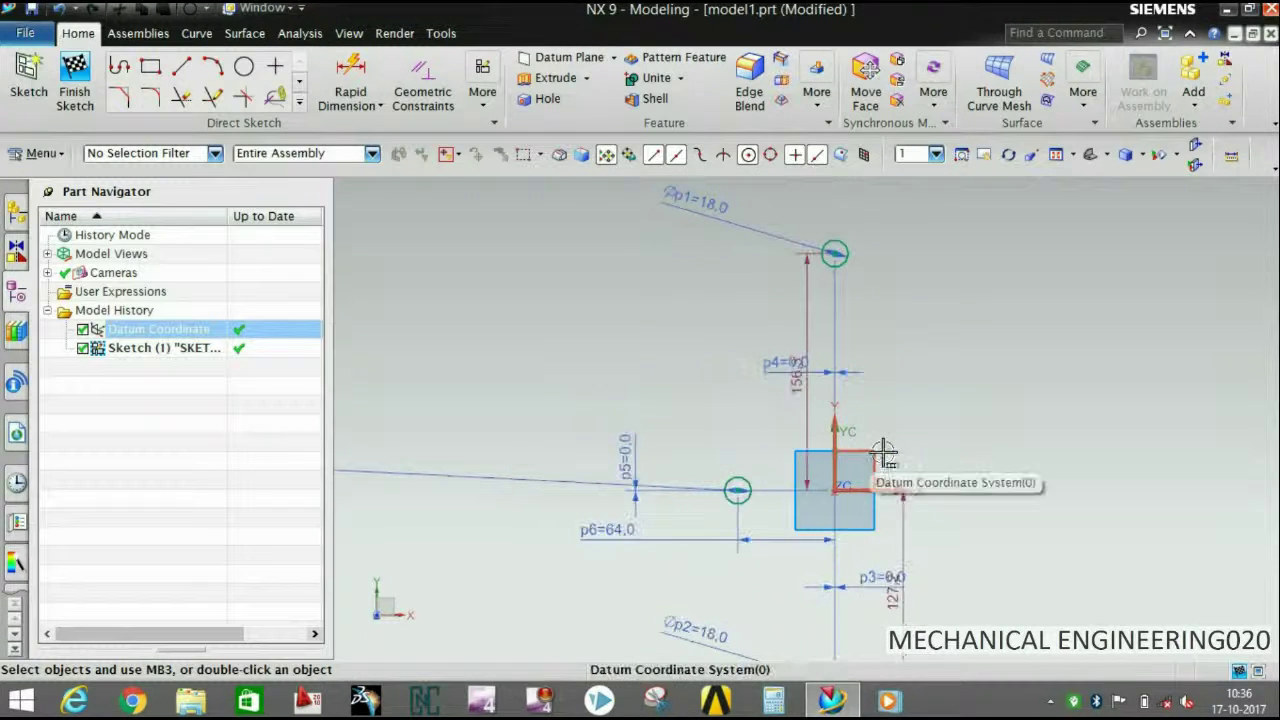
# Set the bottom and top circles' vertical distances from the origin to 46 mm.
pyautogui.scroll(-2, 890, 430)
pyautogui.keyDown('shift'); pyautogui.moveTo(960, 391); pyautogui.dragTo(938, 418, button='middle'); pyautogui.keyUp('shift')
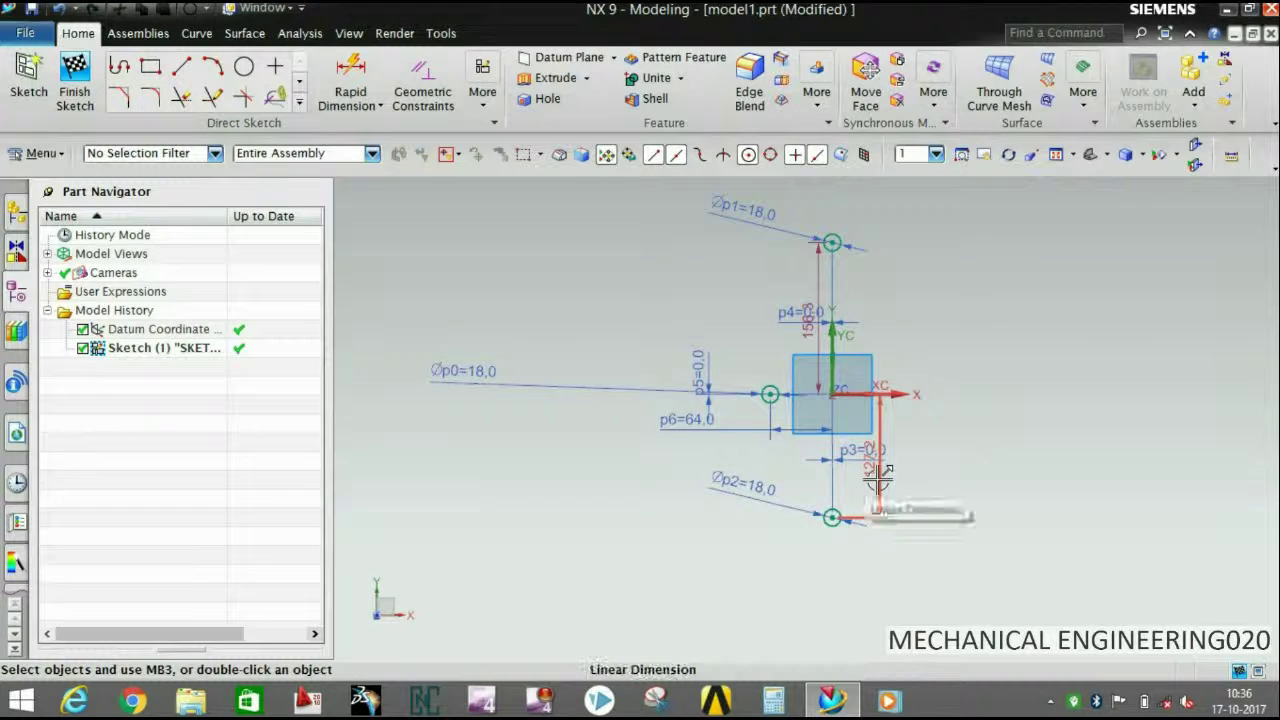
pyautogui.doubleClick(876, 479)
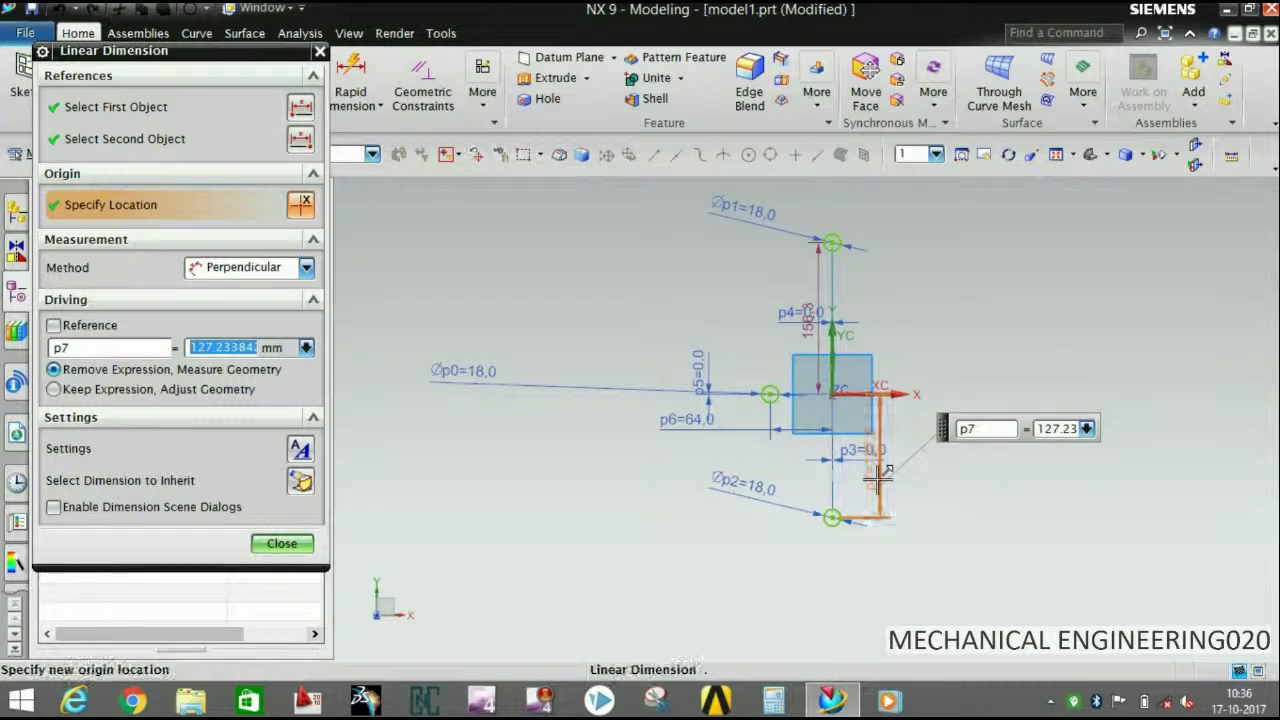
pyautogui.press('Return')
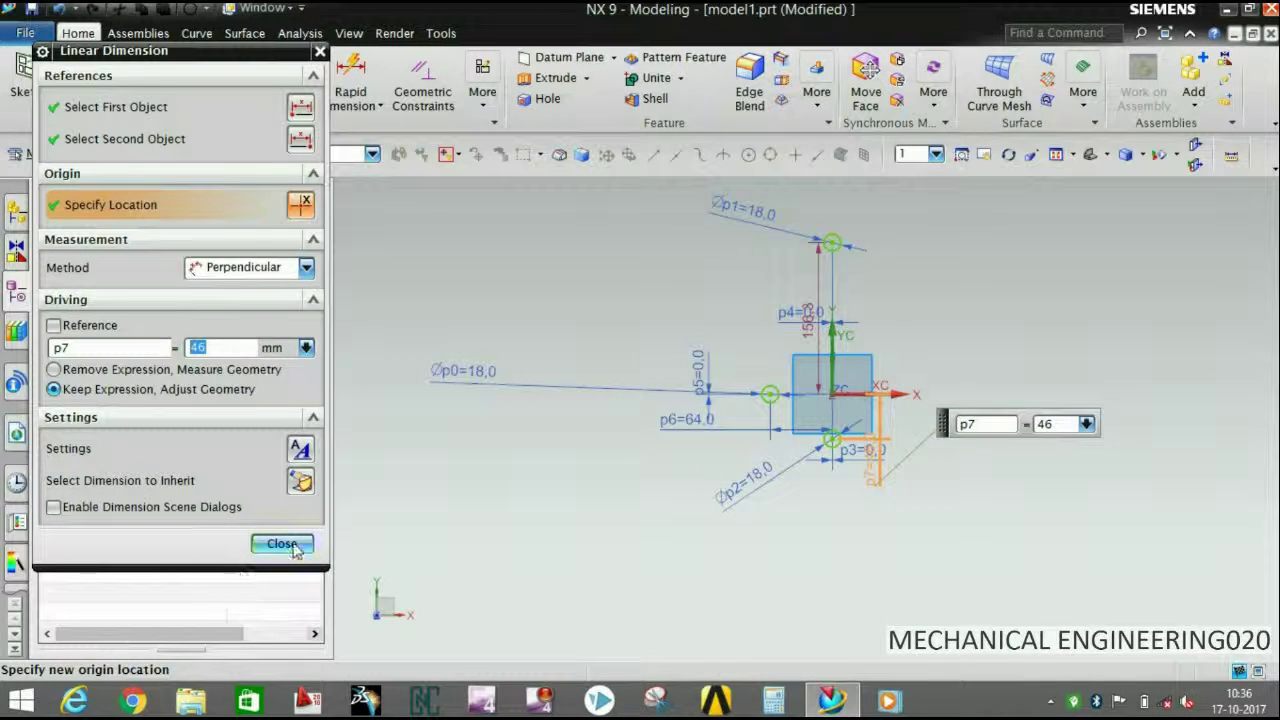
pyautogui.middleClick(812, 226)
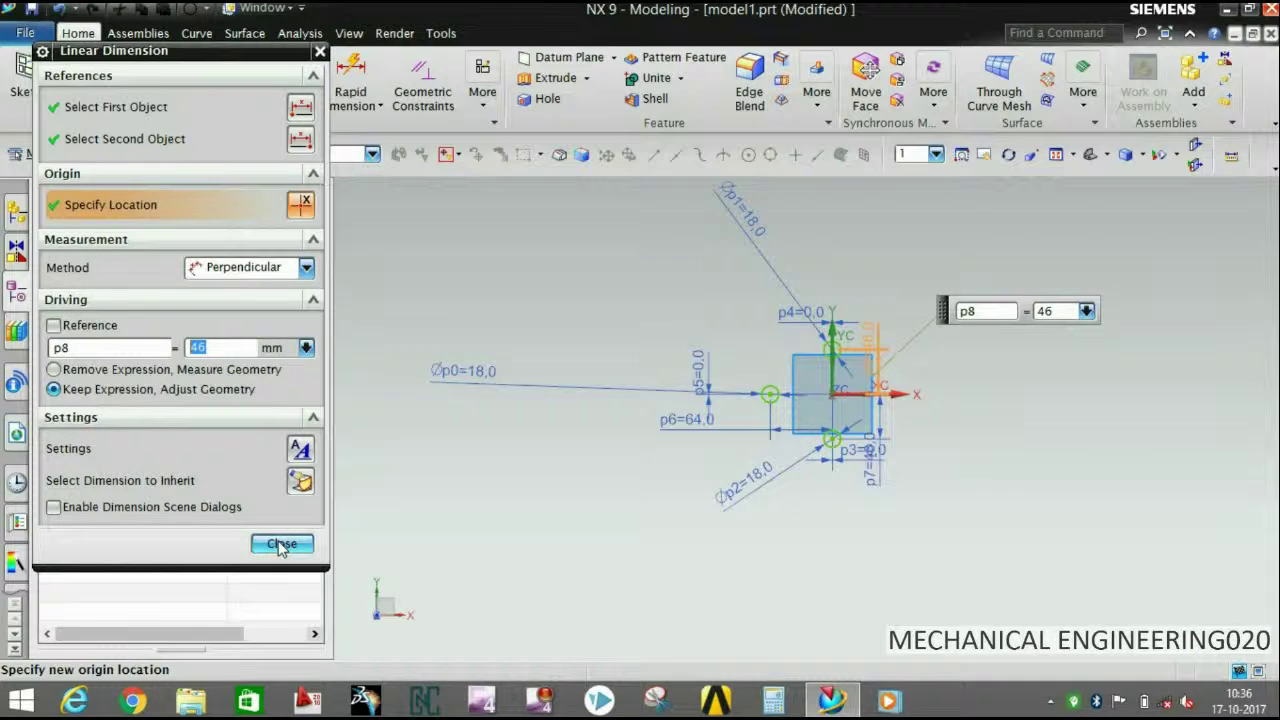
pyautogui.press('Return')
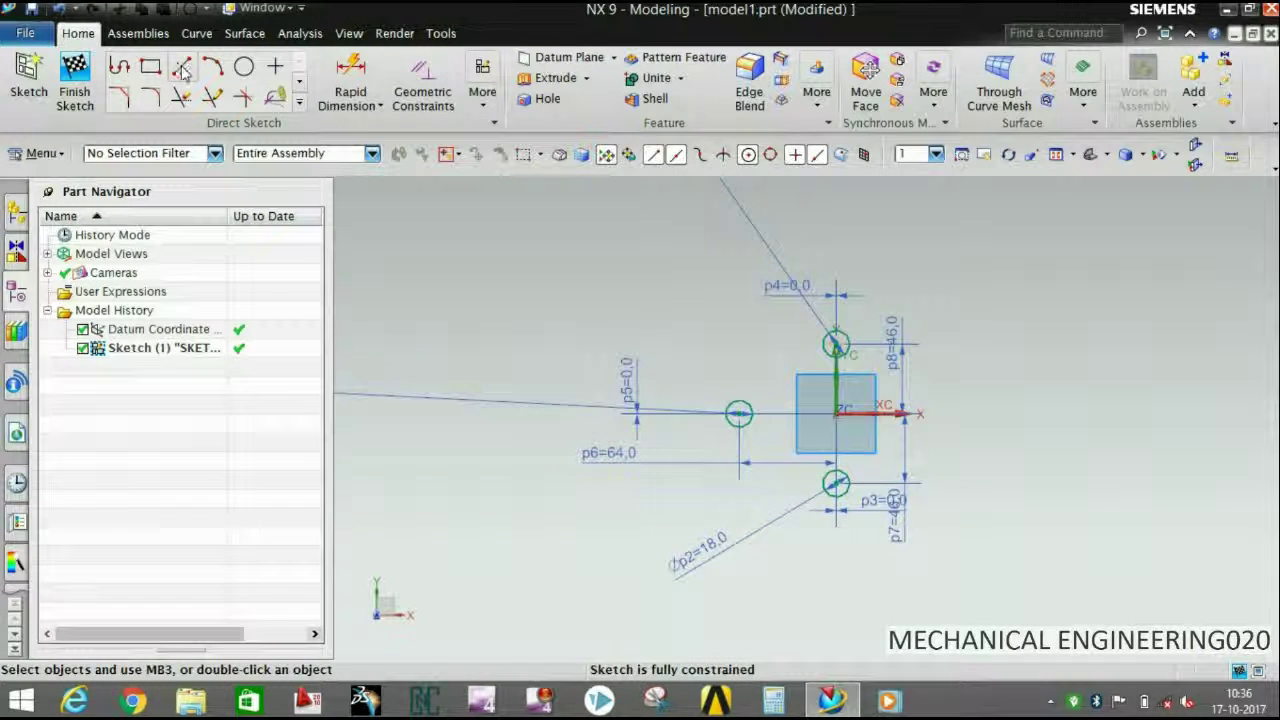
# Draw larger concentric outer circles around the top and left holes.
pyautogui.click(244, 67)
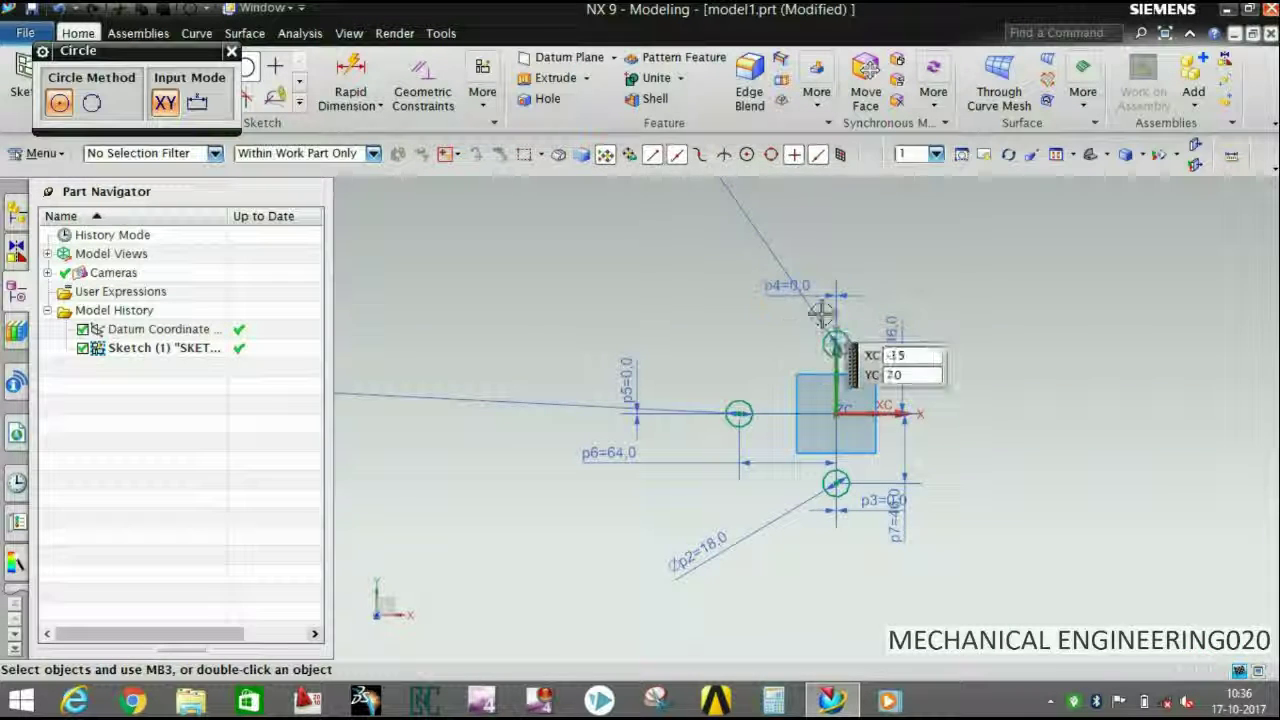
pyautogui.scroll(2, 836, 344)
pyautogui.scroll(2, 833, 333)
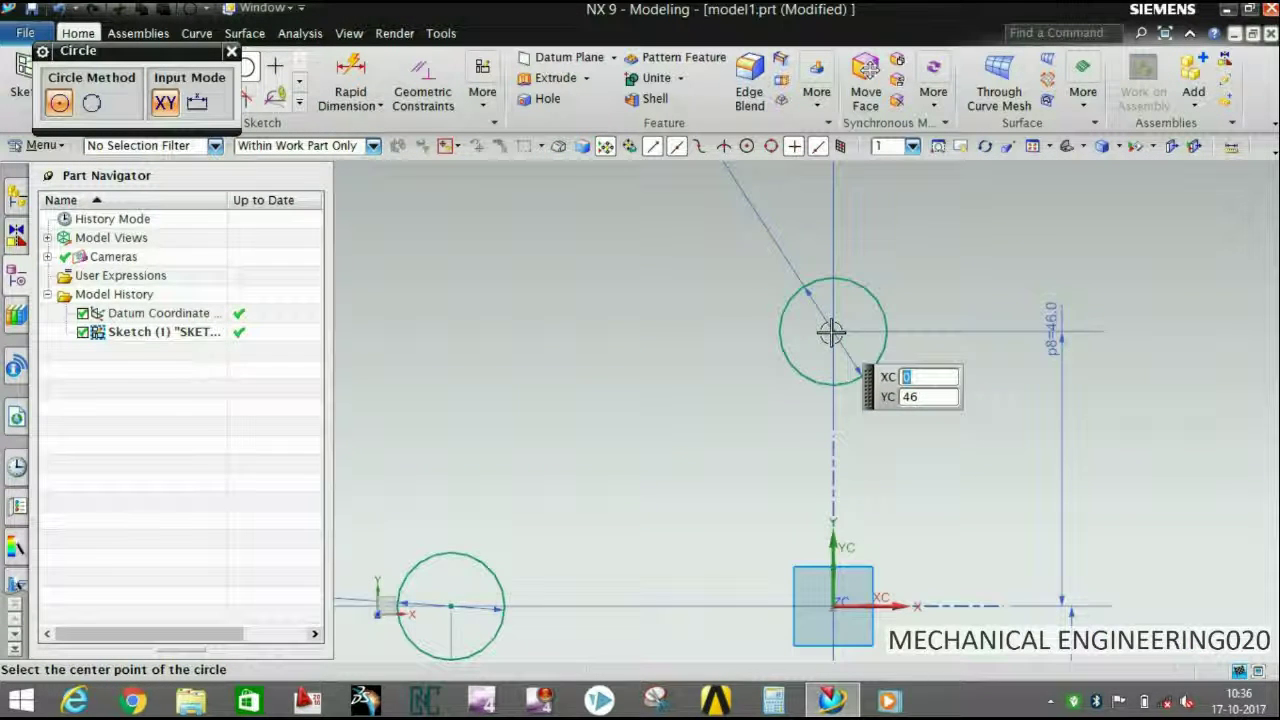
pyautogui.scroll(3, 836, 331)
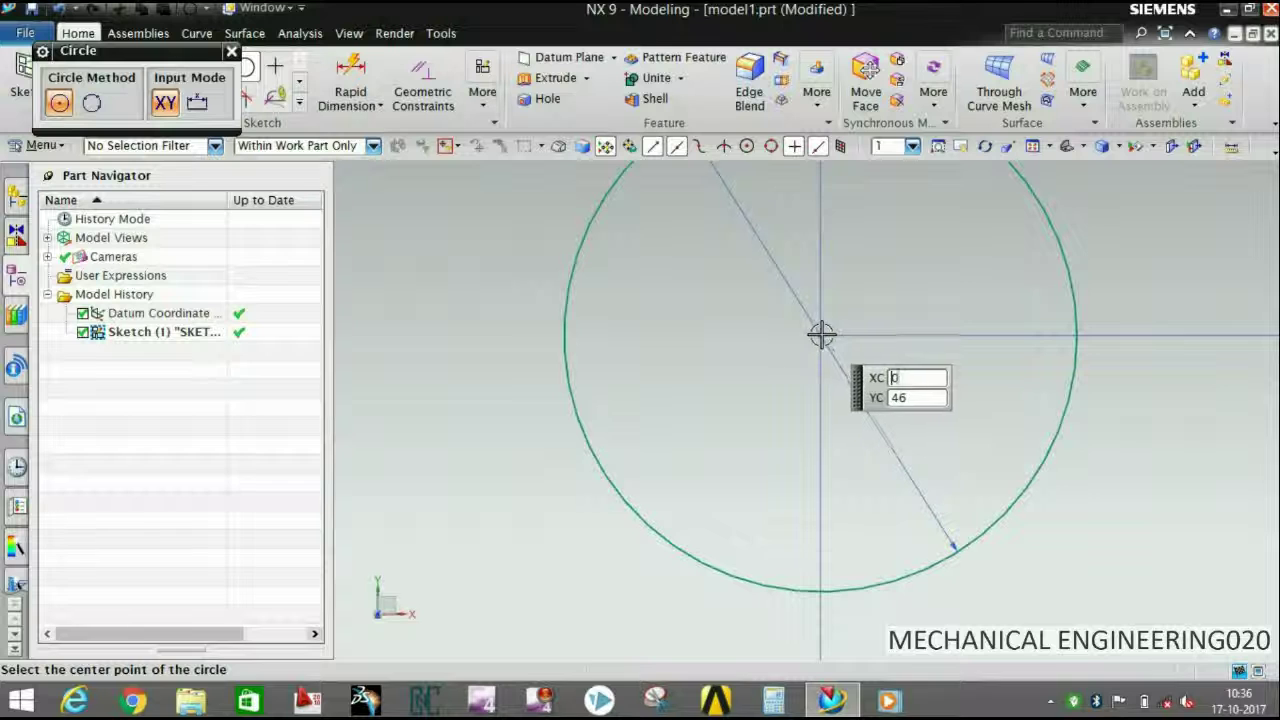
pyautogui.click(822, 335)
pyautogui.scroll(-3, 903, 280)
pyautogui.scroll(-1, 903, 286)
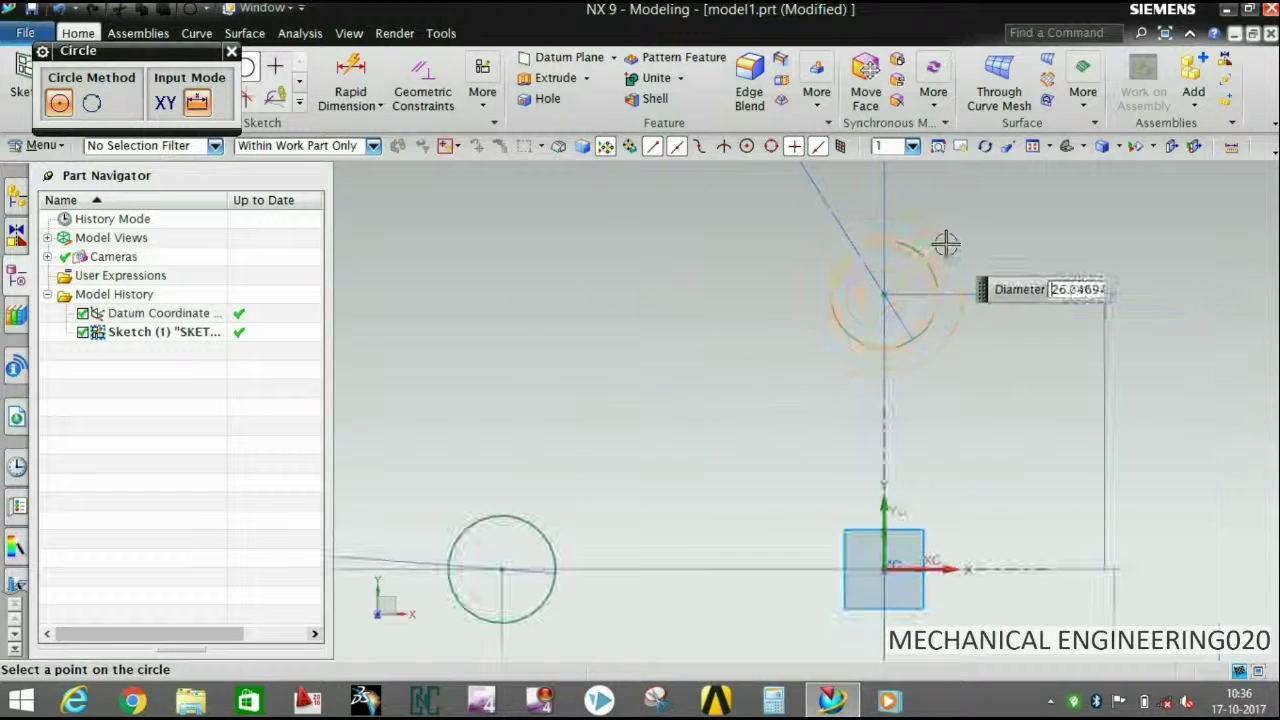
pyautogui.click(945, 231)
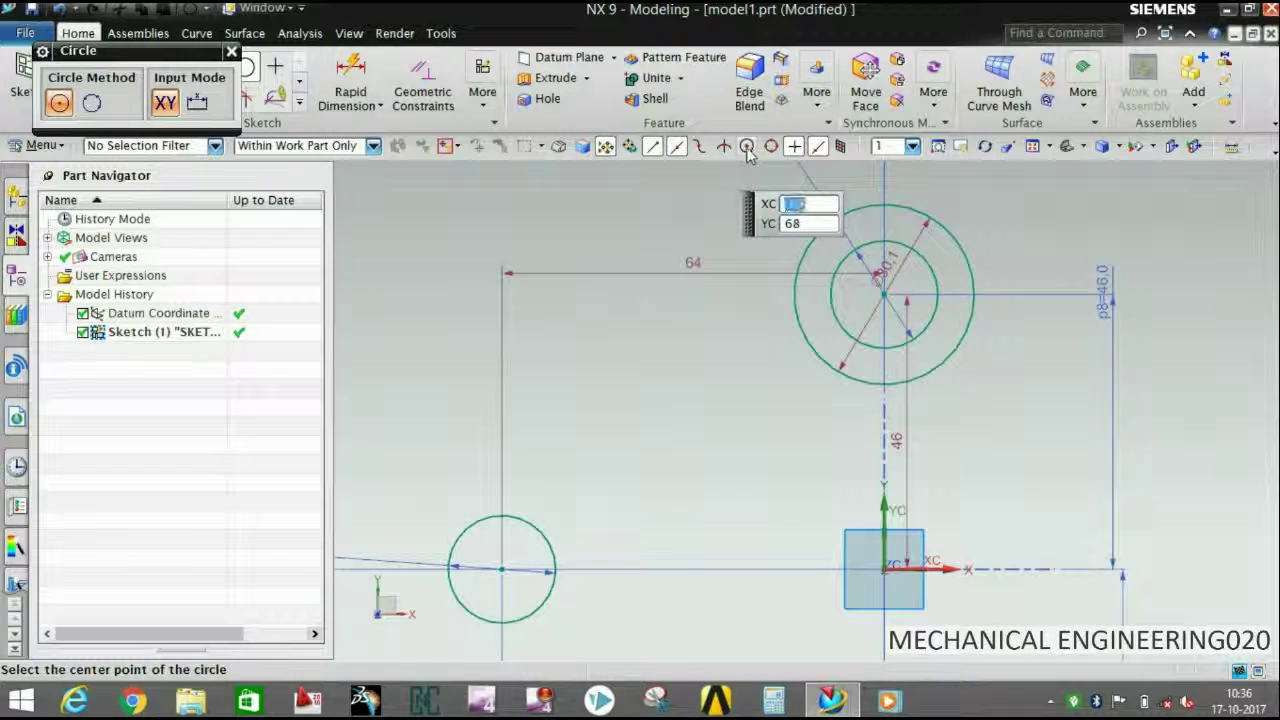
pyautogui.click(501, 569)
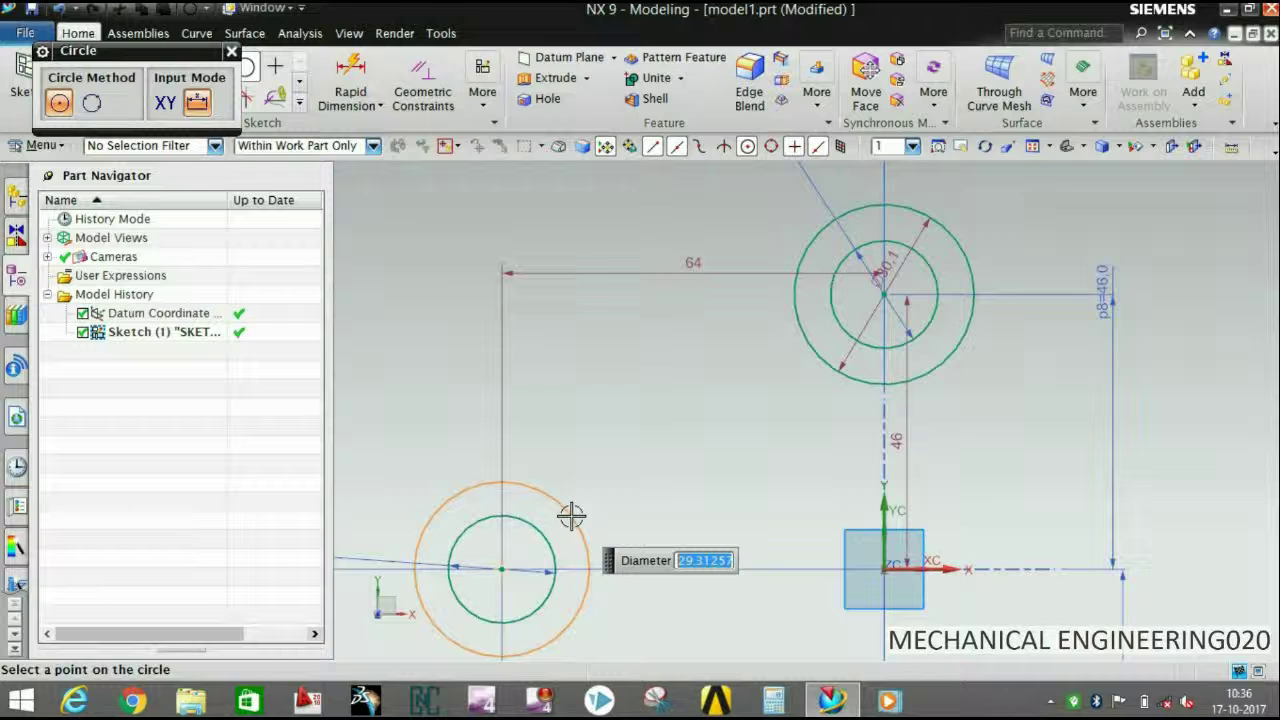
pyautogui.click(564, 490)
# Draw a larger concentric outer circle around the lower hole.
pyautogui.scroll(-3, 765, 525)
pyautogui.keyDown('shift'); pyautogui.moveTo(763, 500); pyautogui.dragTo(717, 343, button='middle'); pyautogui.keyUp('shift')
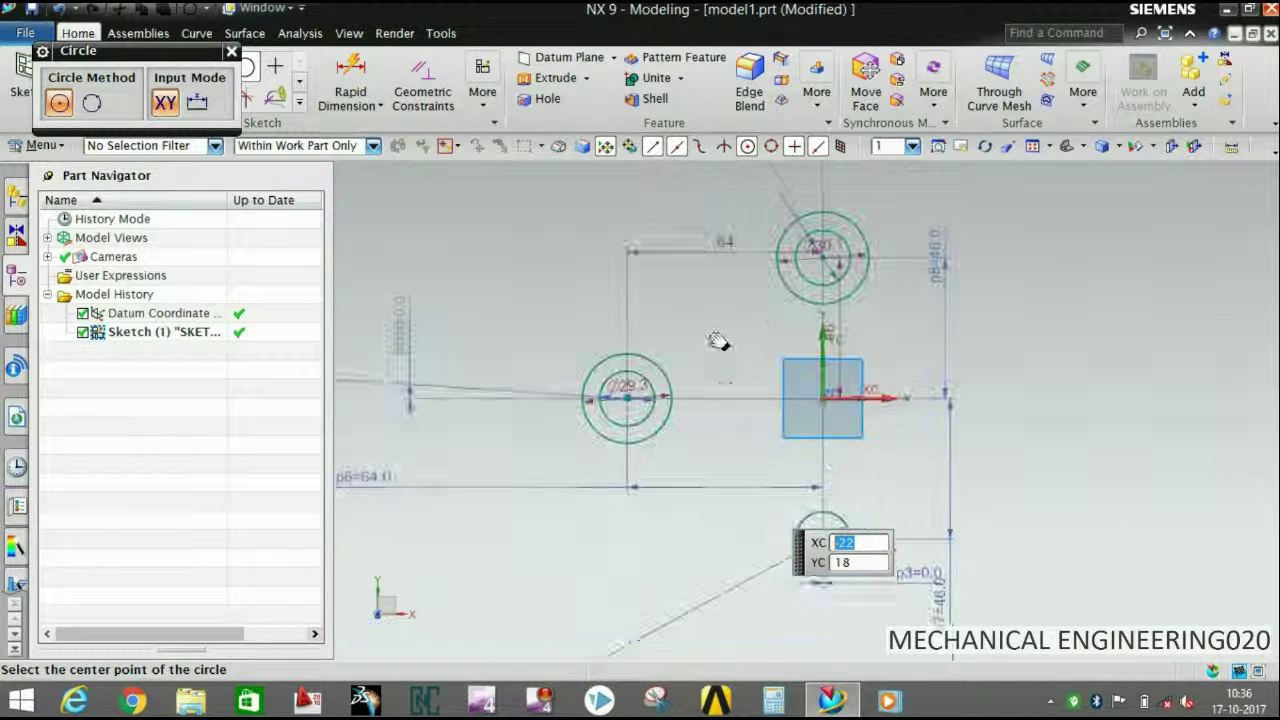
pyautogui.scroll(2, 830, 525)
pyautogui.scroll(2, 843, 523)
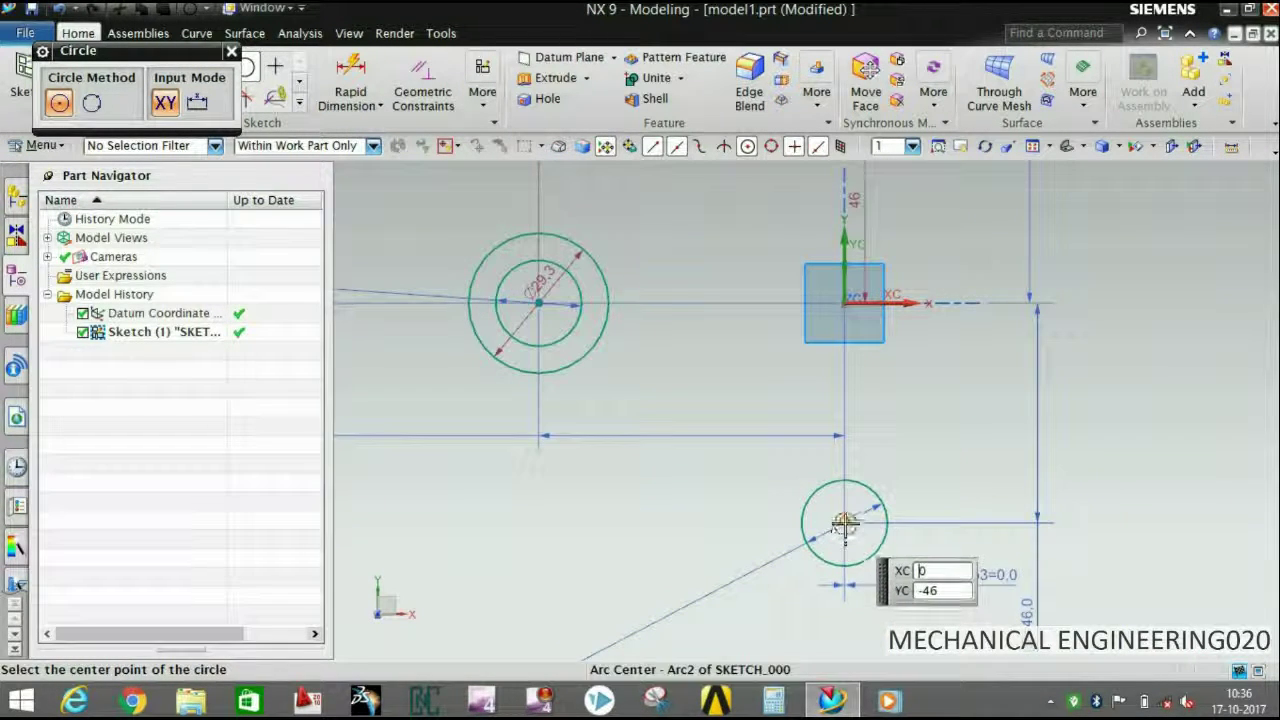
pyautogui.click(847, 511)
pyautogui.click(850, 478)
pyautogui.scroll(-2, 848, 482)
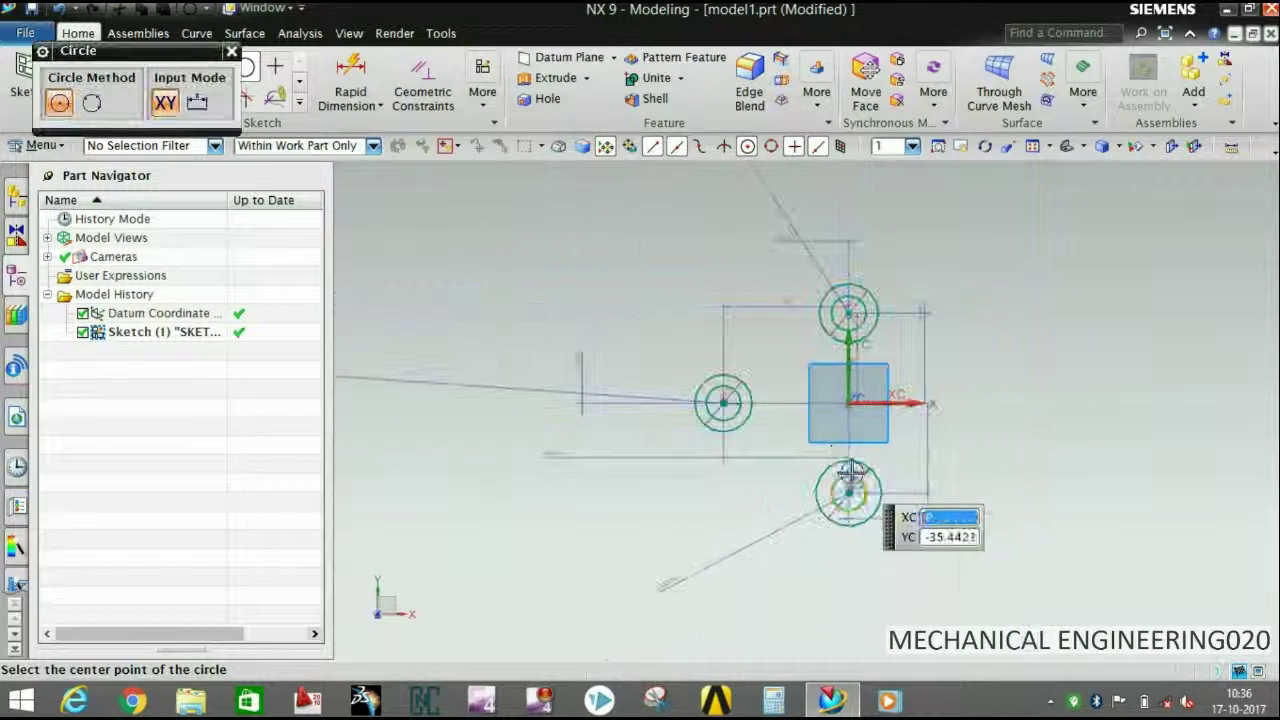
pyautogui.scroll(1, 886, 285)
pyautogui.scroll(1, 840, 318)
pyautogui.scroll(2, 840, 318)
pyautogui.scroll(1, 771, 380)
pyautogui.scroll(1, 823, 486)
pyautogui.scroll(1, 843, 509)
pyautogui.scroll(2, 810, 397)
pyautogui.scroll(1, 851, 377)
pyautogui.scroll(1, 789, 517)
pyautogui.scroll(1, 737, 514)
pyautogui.scroll(-2, 800, 497)
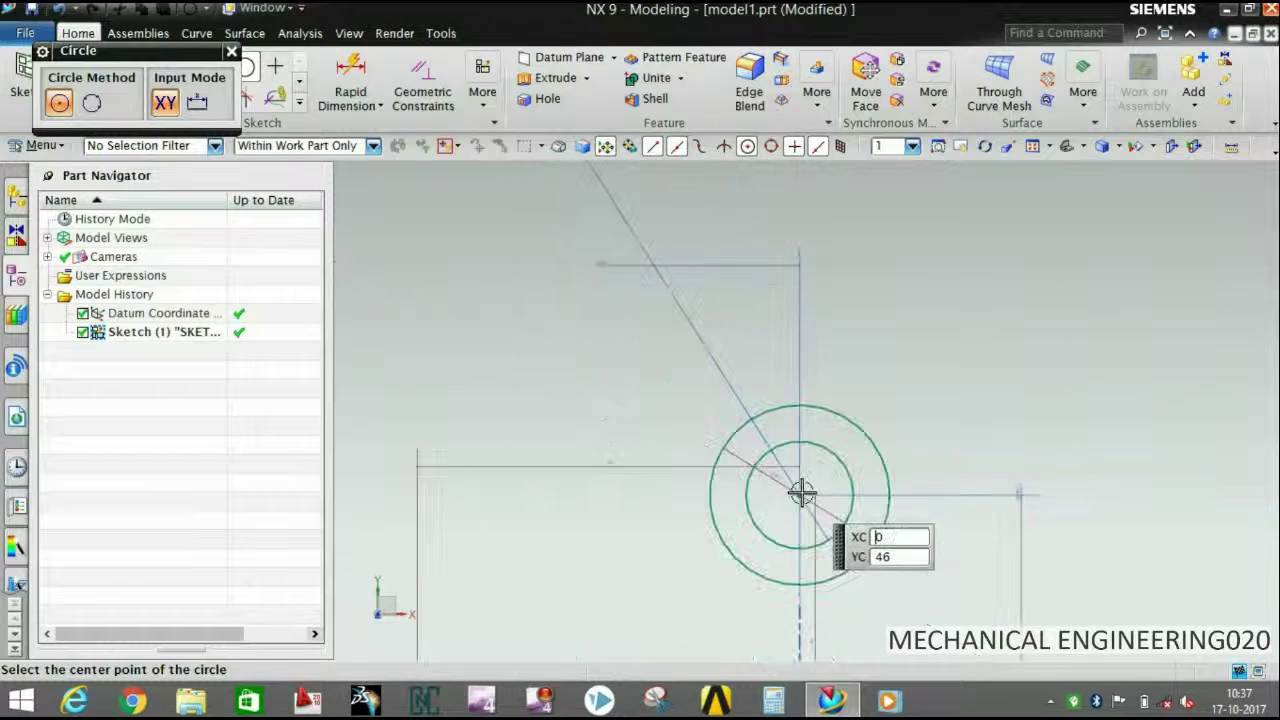
pyautogui.scroll(-1, 803, 491)
pyautogui.scroll(-1, 700, 380)
pyautogui.scroll(1, 728, 293)
pyautogui.press('Escape')
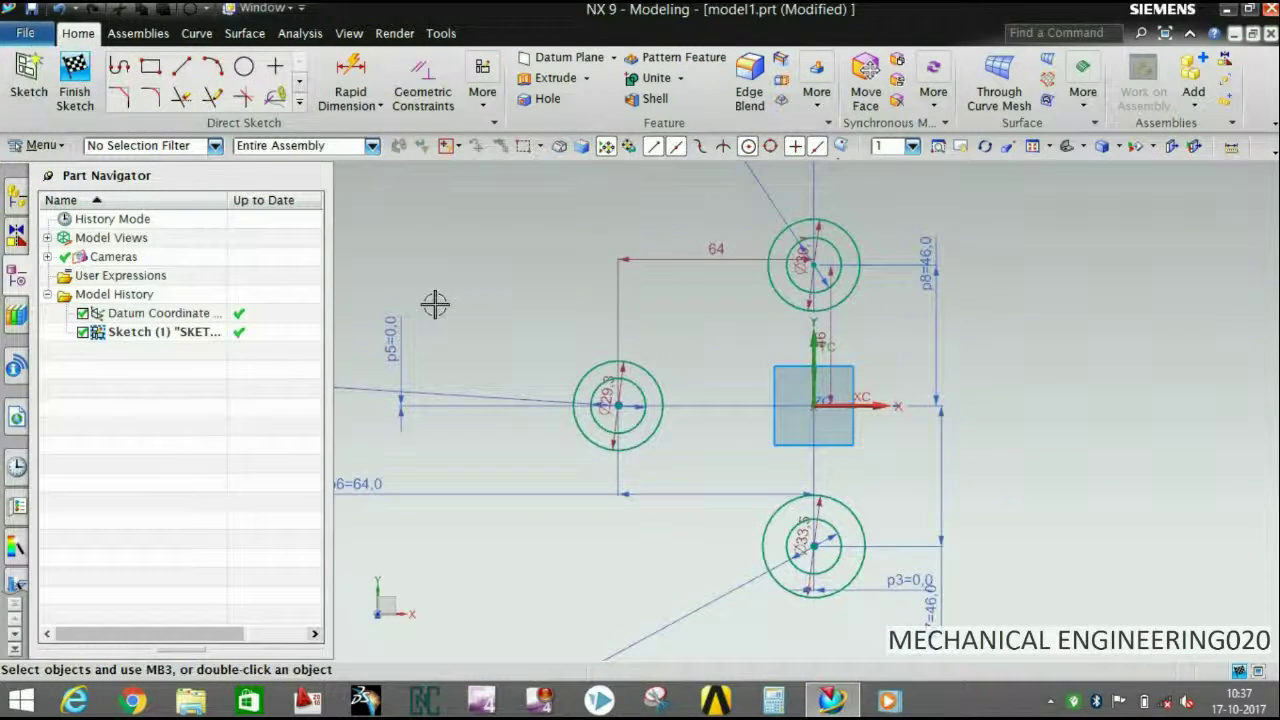
# Draw tangent lines joining left-to-top, left-to-bottom and bottom-to-top outer circles.
pyautogui.press('l')
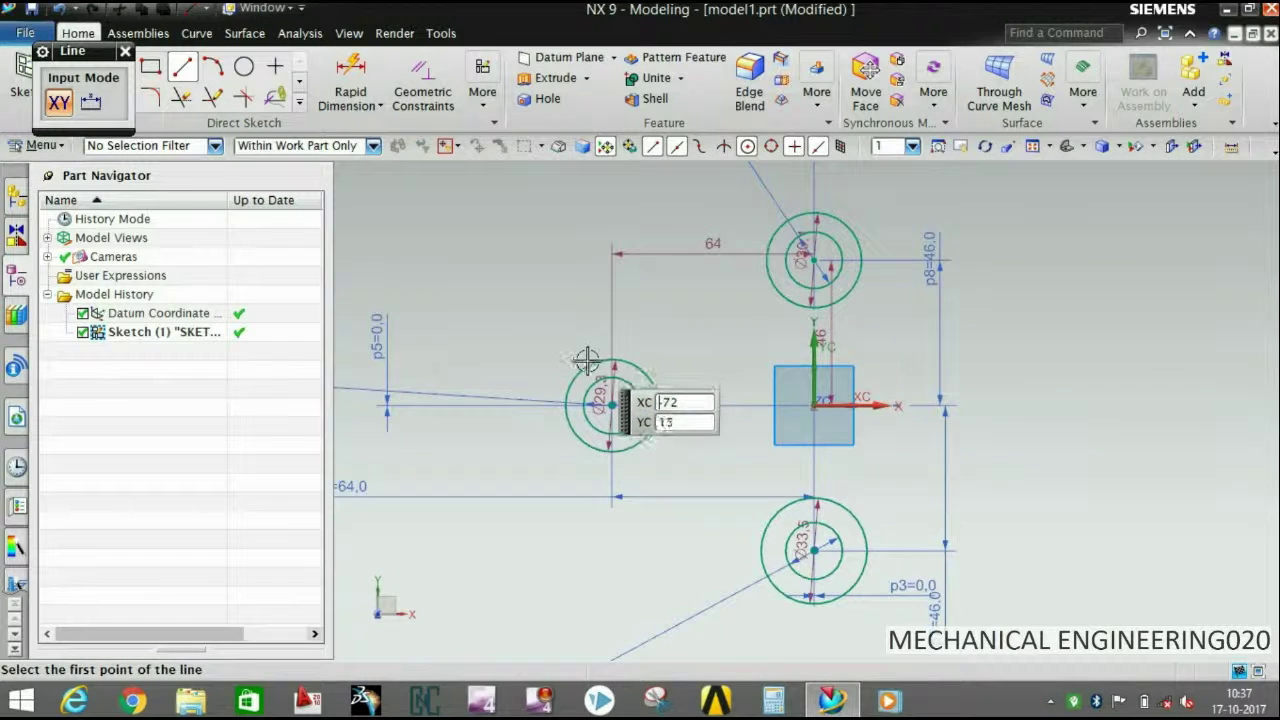
pyautogui.click(583, 369)
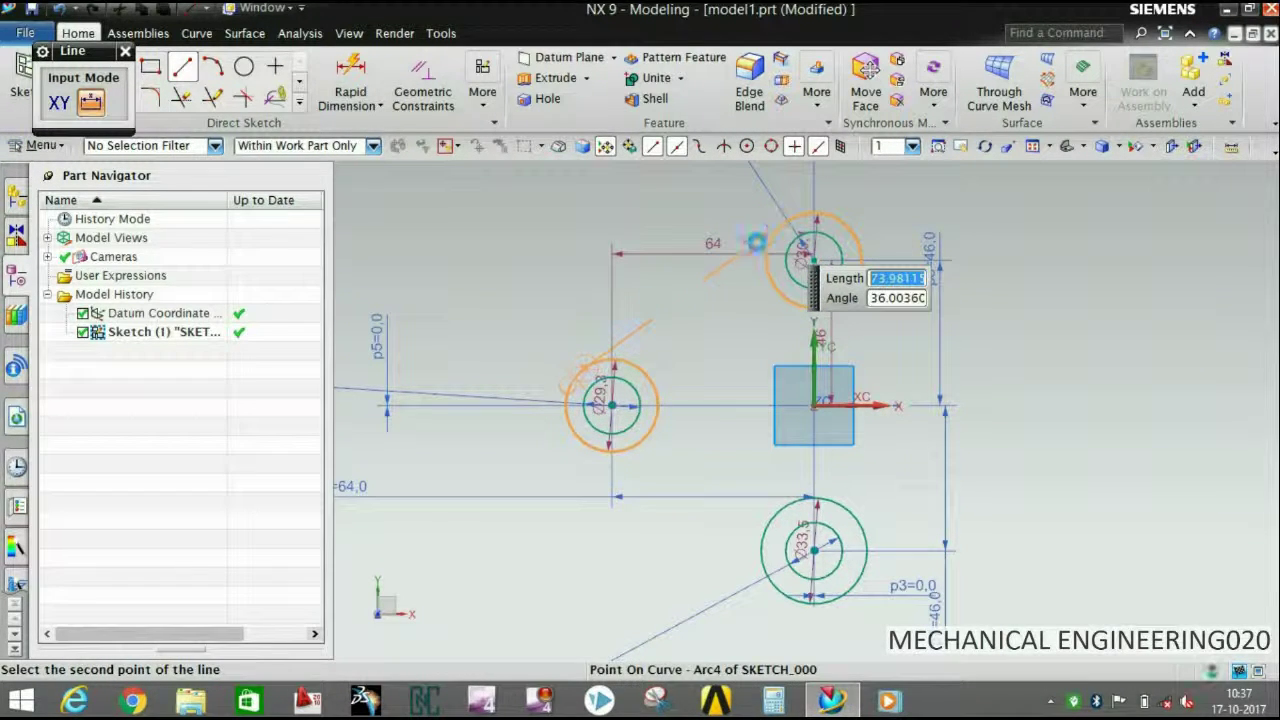
pyautogui.click(757, 242)
pyautogui.click(605, 505)
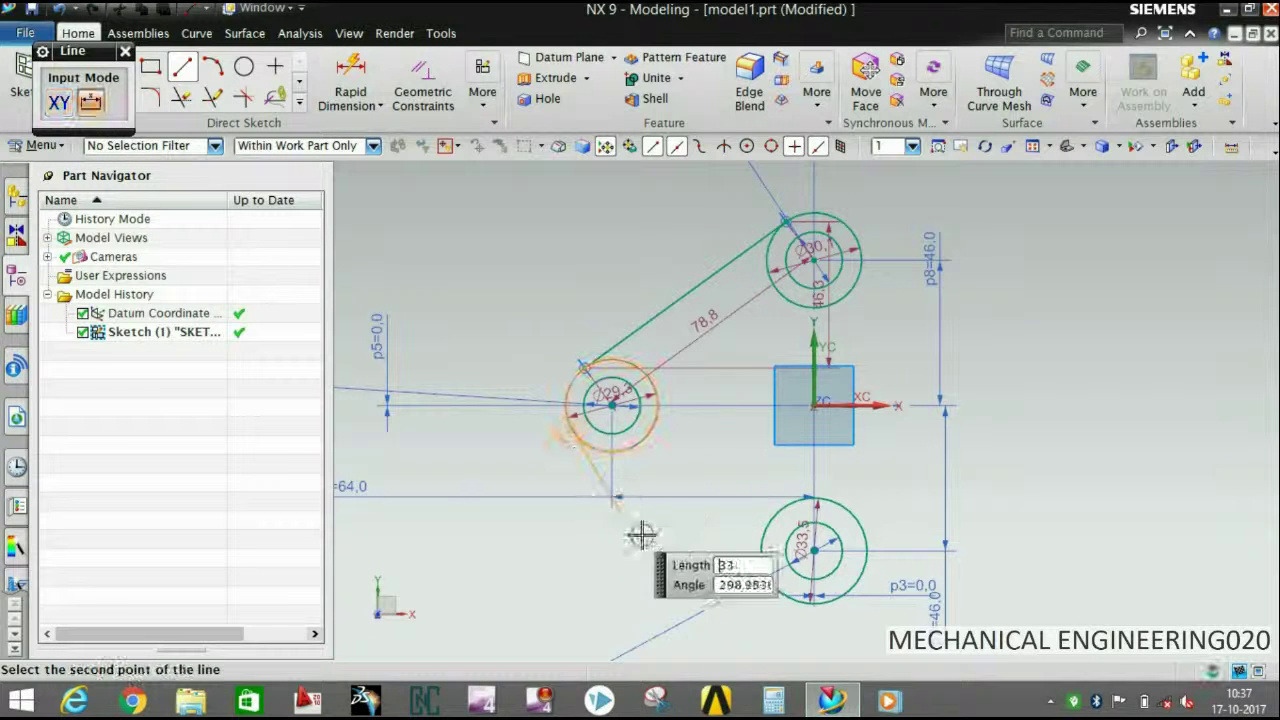
pyautogui.click(779, 625)
pyautogui.click(860, 552)
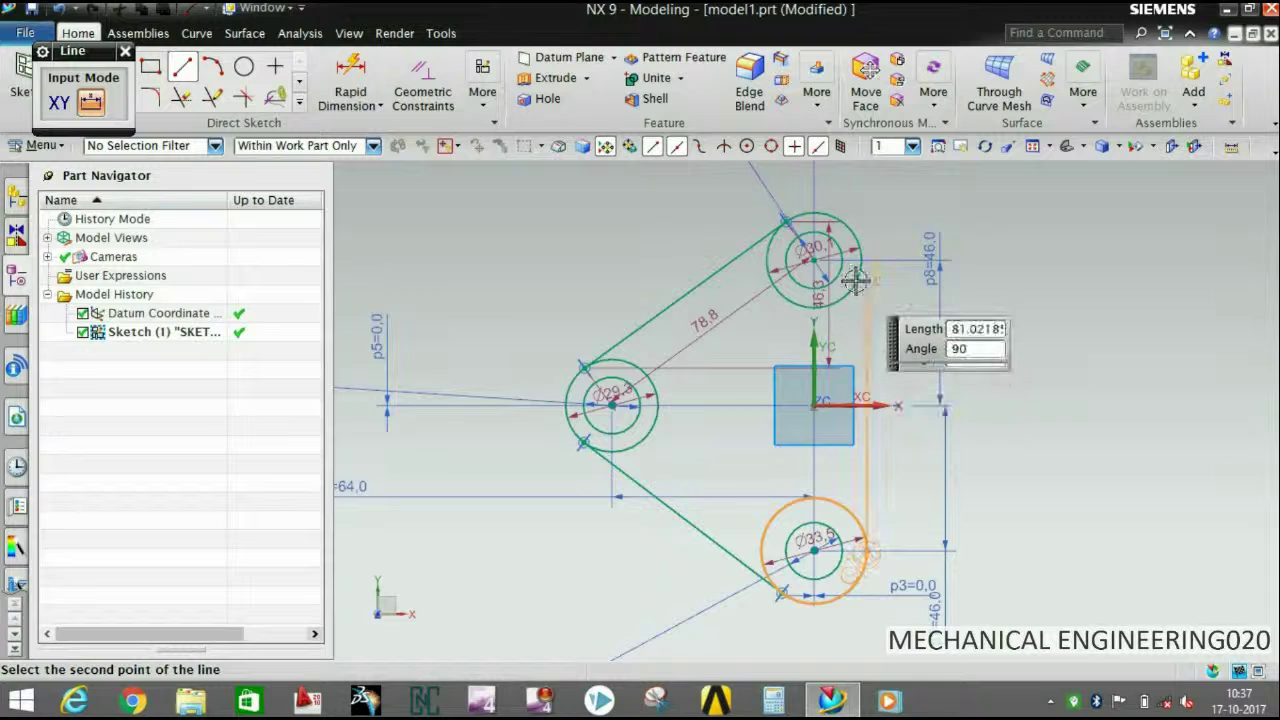
pyautogui.press('Return')
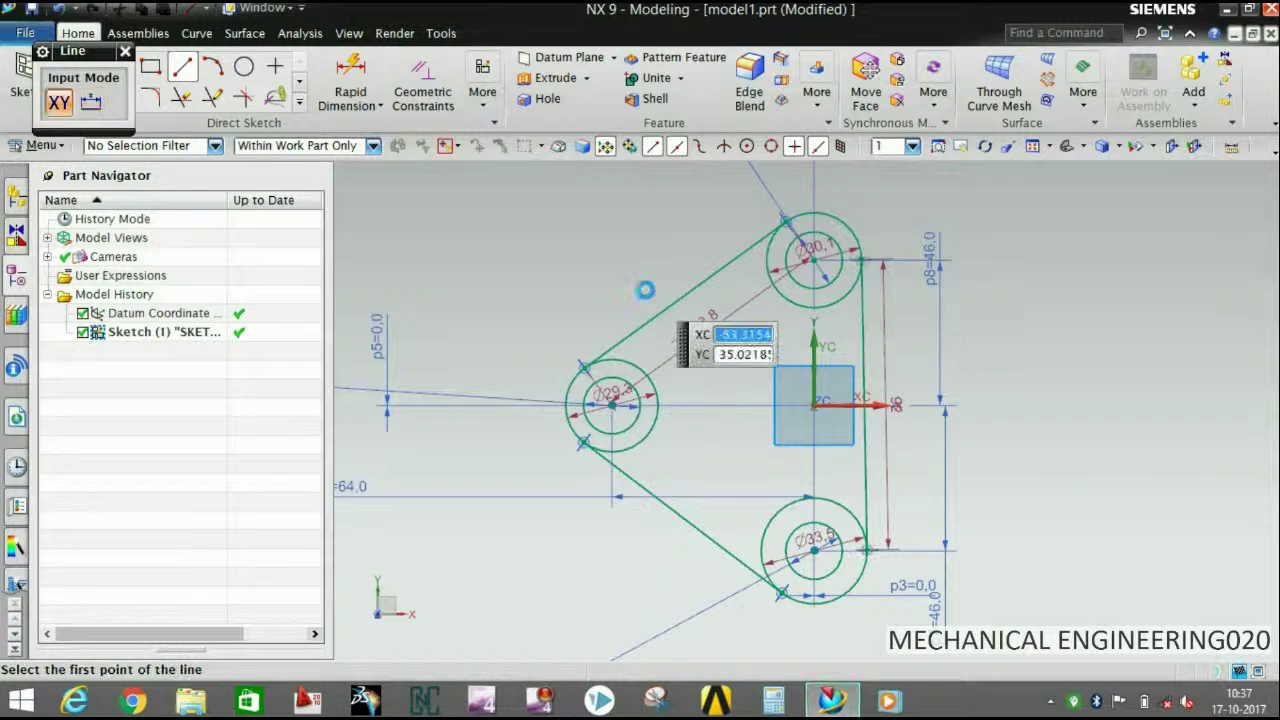
# Quick Trim the inner arcs of the top, left and lower outer circles, then finish the sketch.
pyautogui.press('Escape')
pyautogui.click(790, 296)
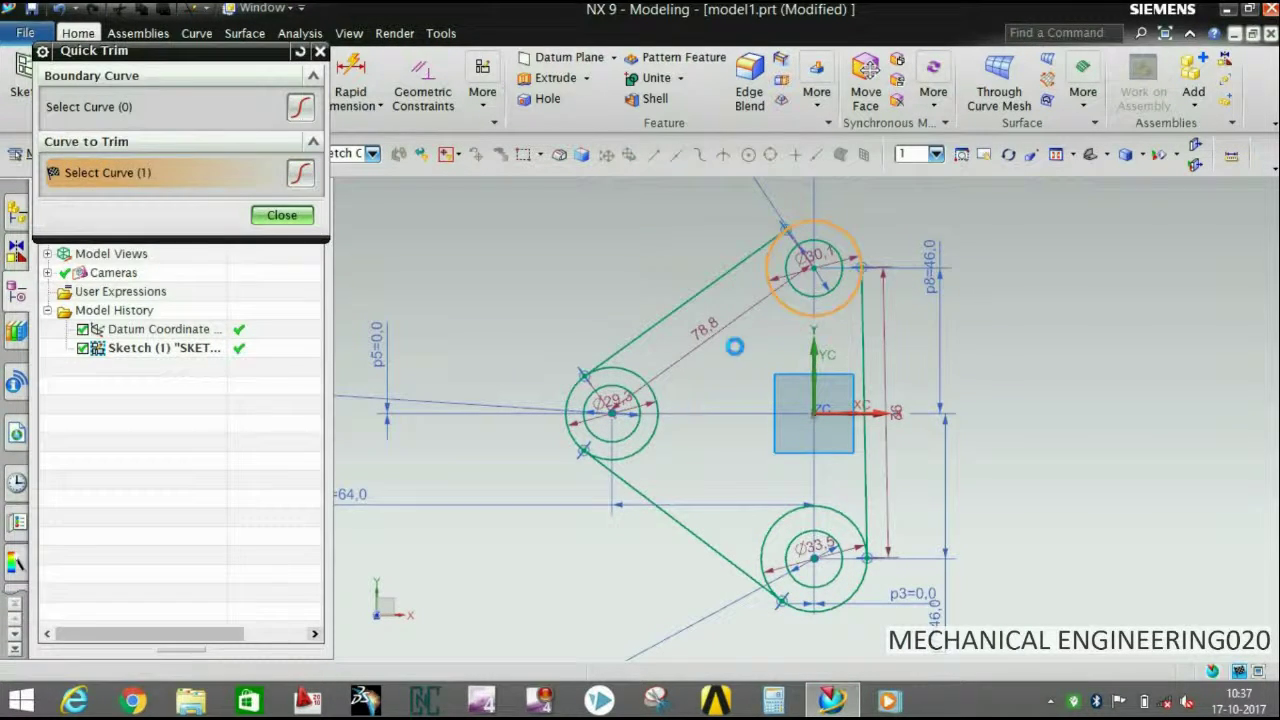
pyautogui.click(650, 445)
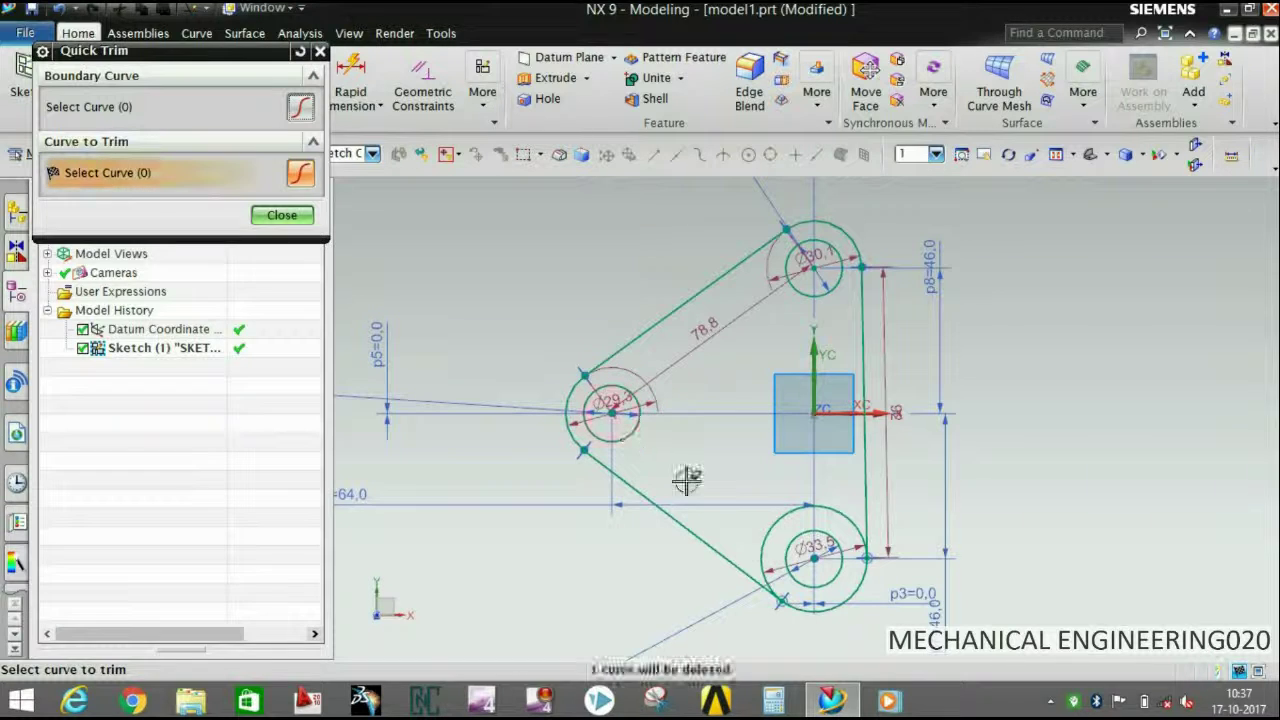
pyautogui.click(775, 524)
pyautogui.scroll(1, 760, 460)
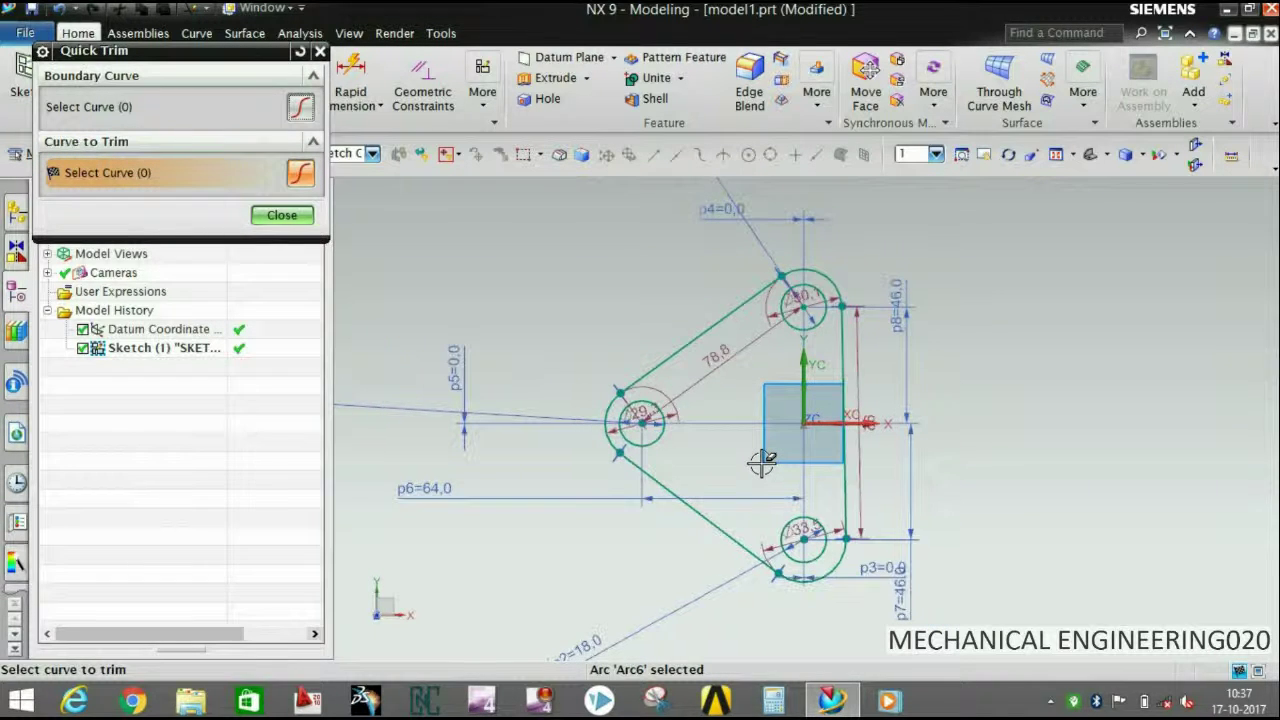
pyautogui.middleClick(368, 283)
pyautogui.moveTo(364, 293); pyautogui.dragTo(448, 340, button='middle')
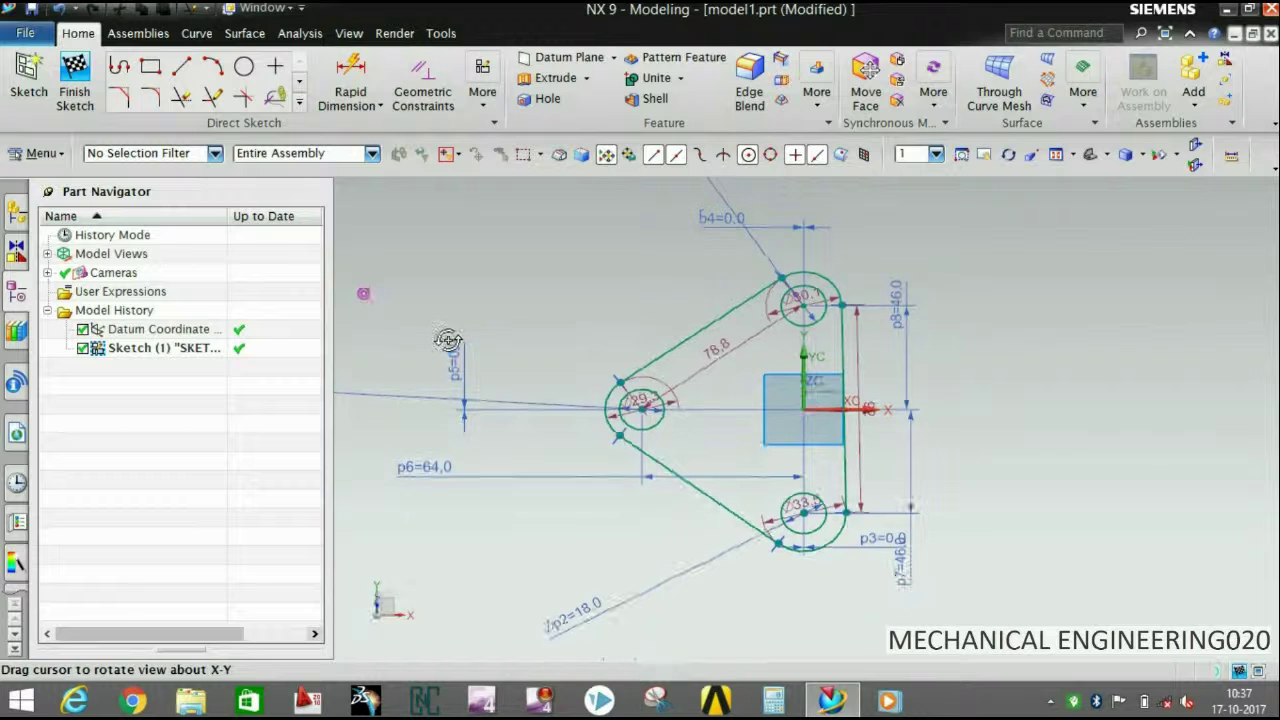
pyautogui.click(75, 88)
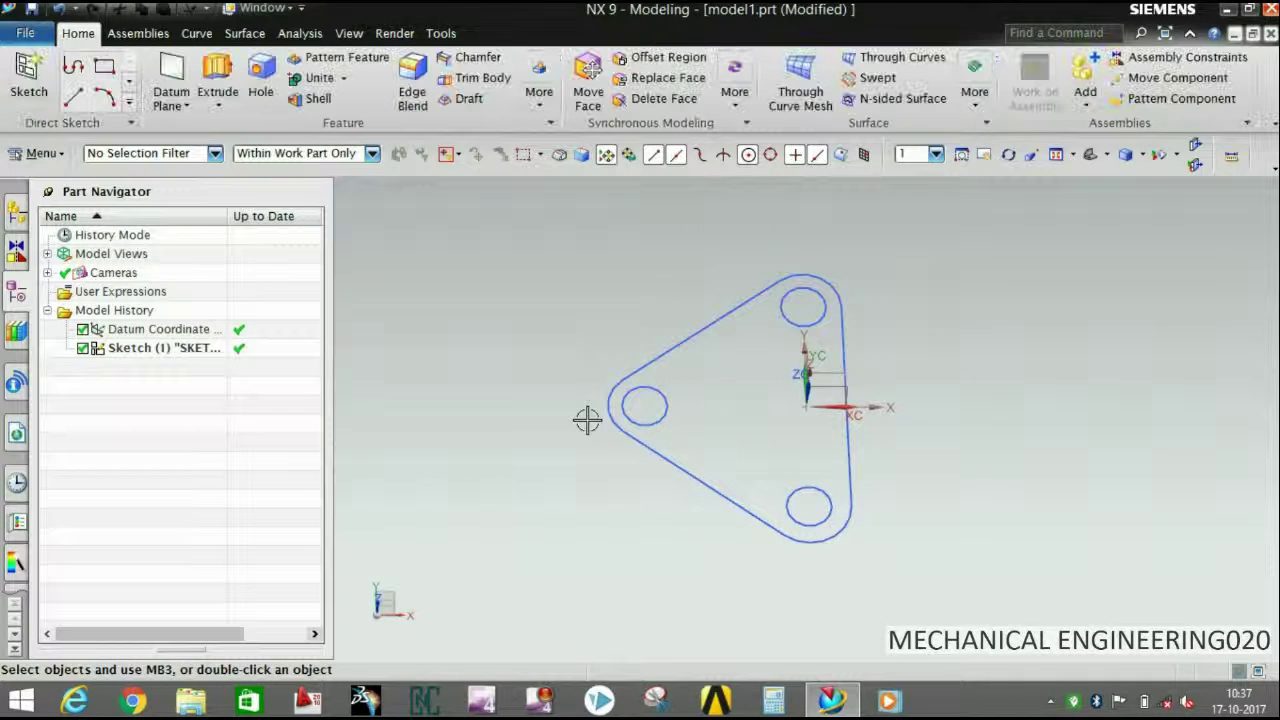
# Extrude the rounded triangle profile with Symmetric Value limits at 6 mm distance.
pyautogui.moveTo(599, 487); pyautogui.dragTo(598, 474, button='middle')
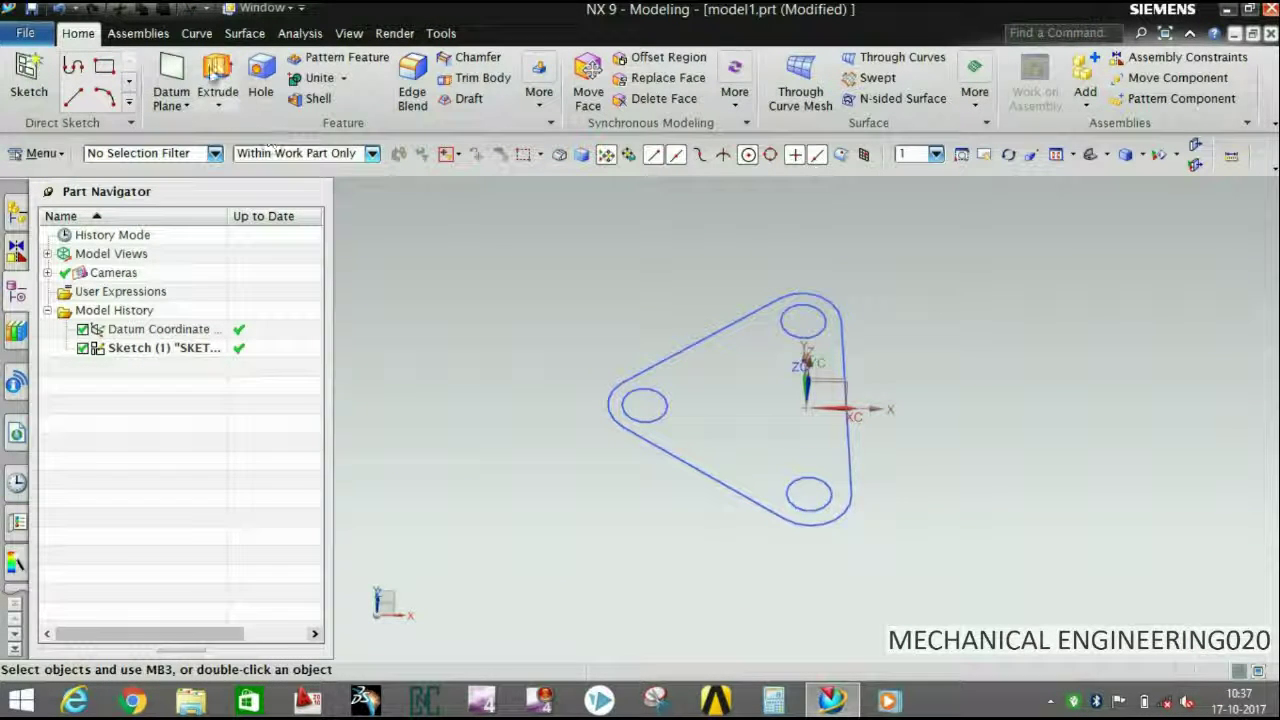
pyautogui.press('x')
pyautogui.click(686, 455)
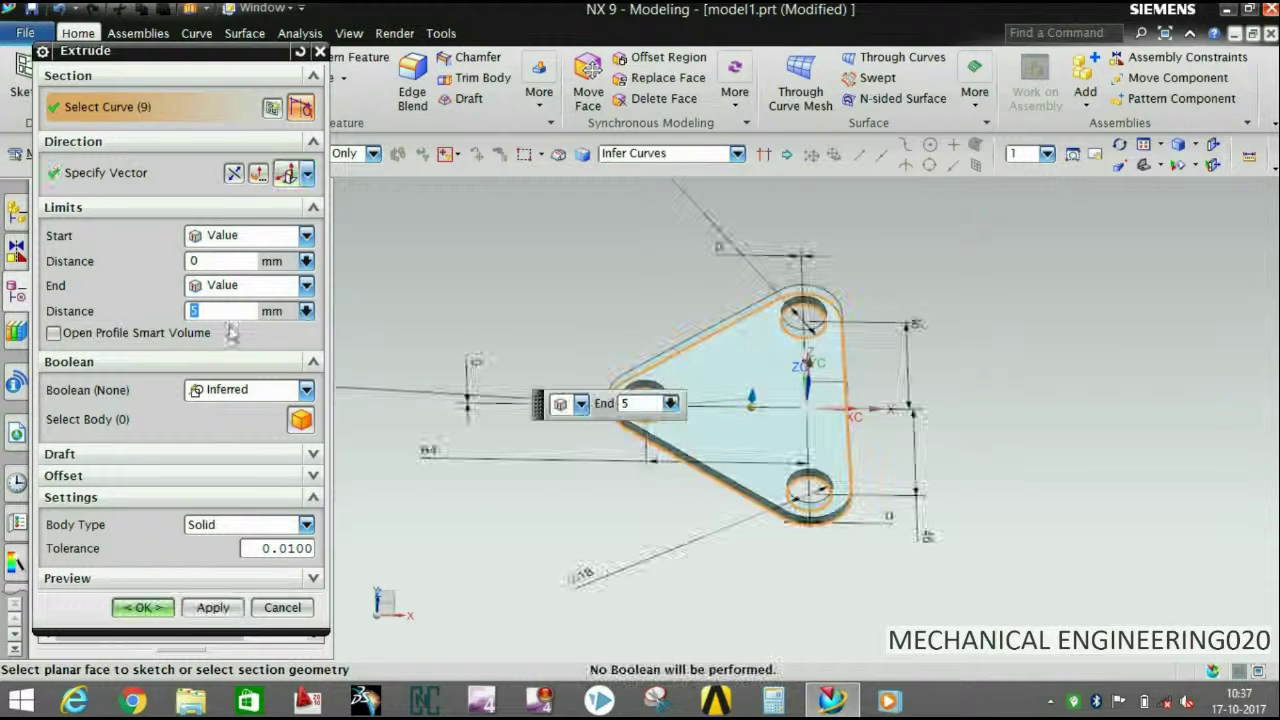
pyautogui.click(250, 236)
pyautogui.click(243, 277)
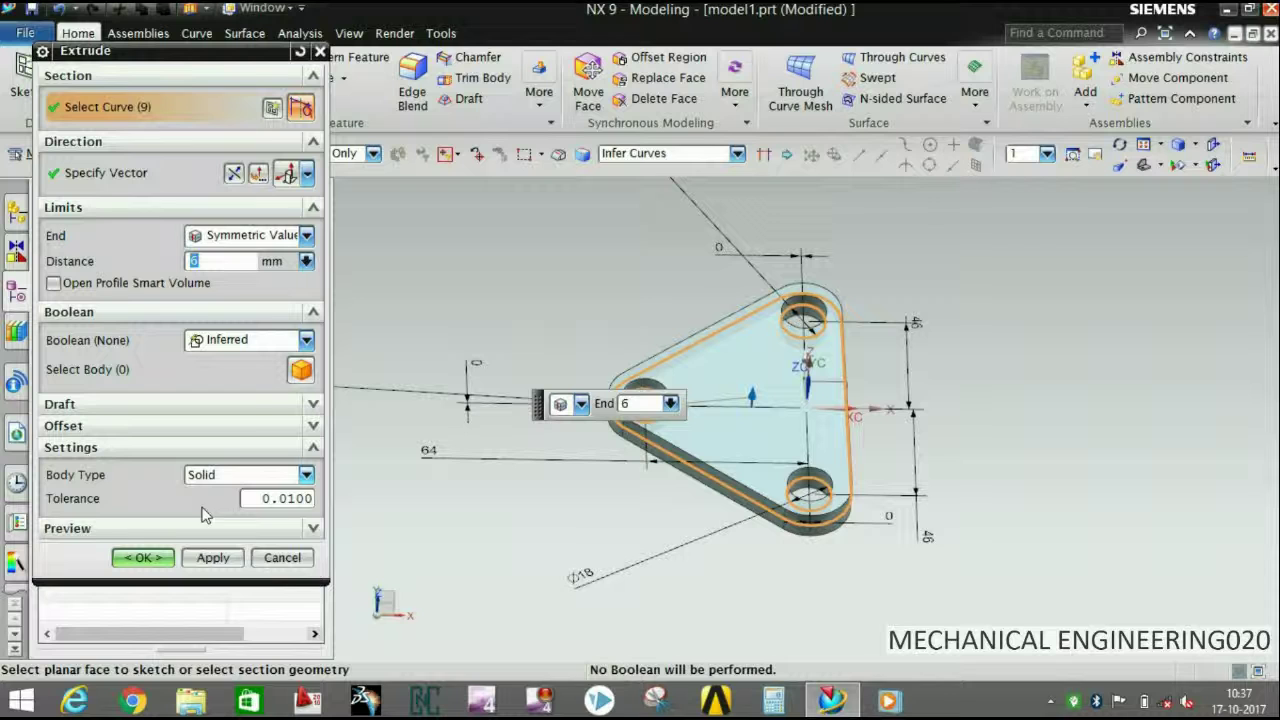
pyautogui.click(142, 557)
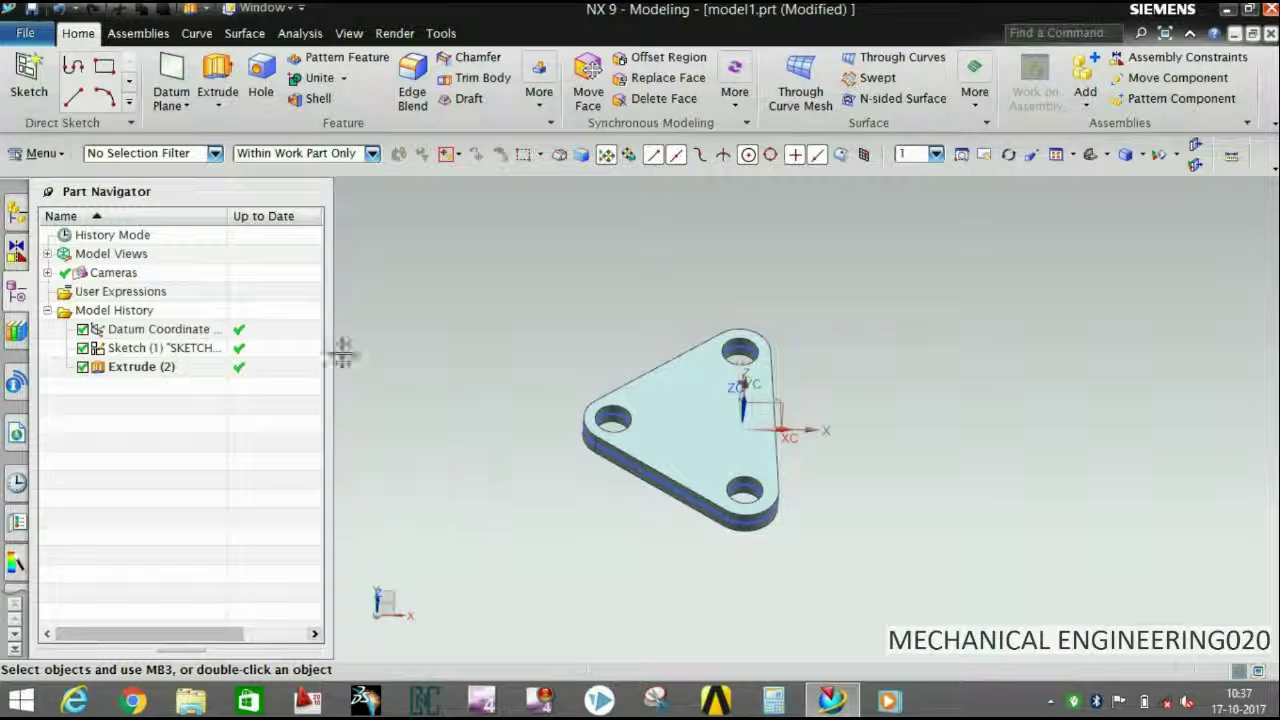
# Start an At Distance datum plane on the XZ datum plane with the direction flipped.
pyautogui.click(36, 88)
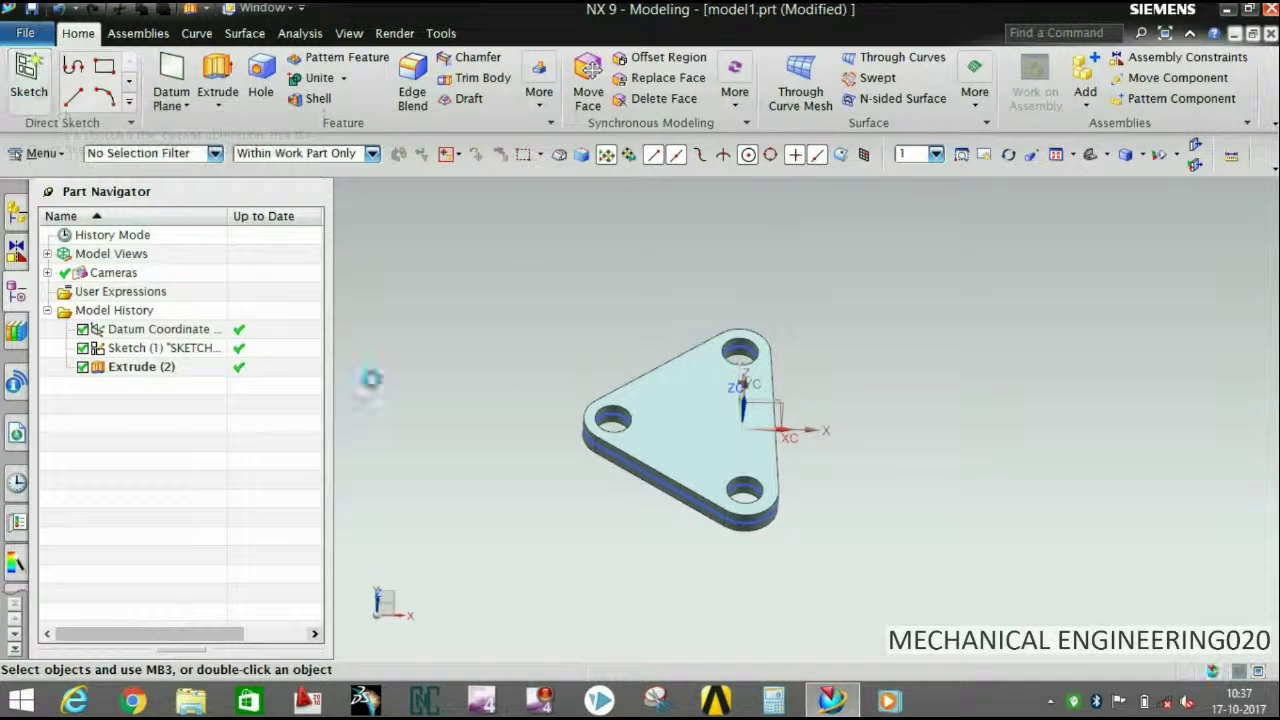
pyautogui.click(285, 398)
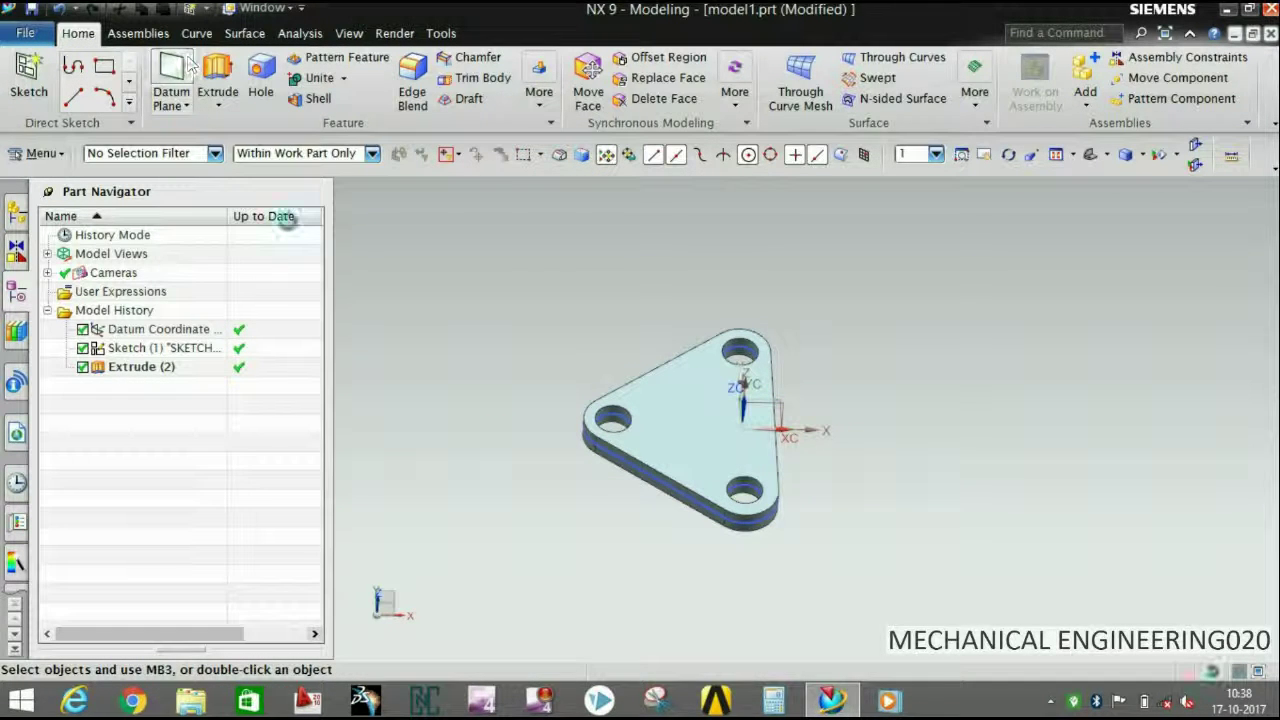
pyautogui.press('d')
pyautogui.scroll(-5, 740, 434)
pyautogui.moveTo(740, 417); pyautogui.dragTo(742, 416, button='middle')
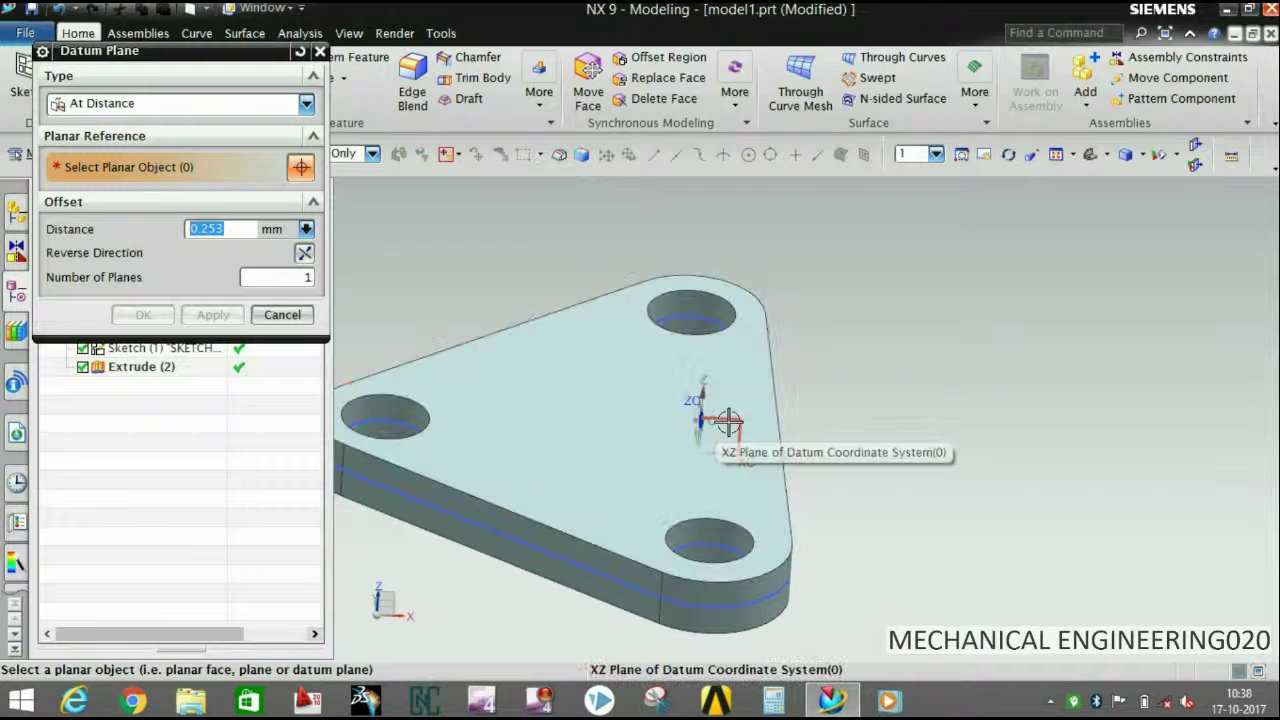
pyautogui.click(718, 422)
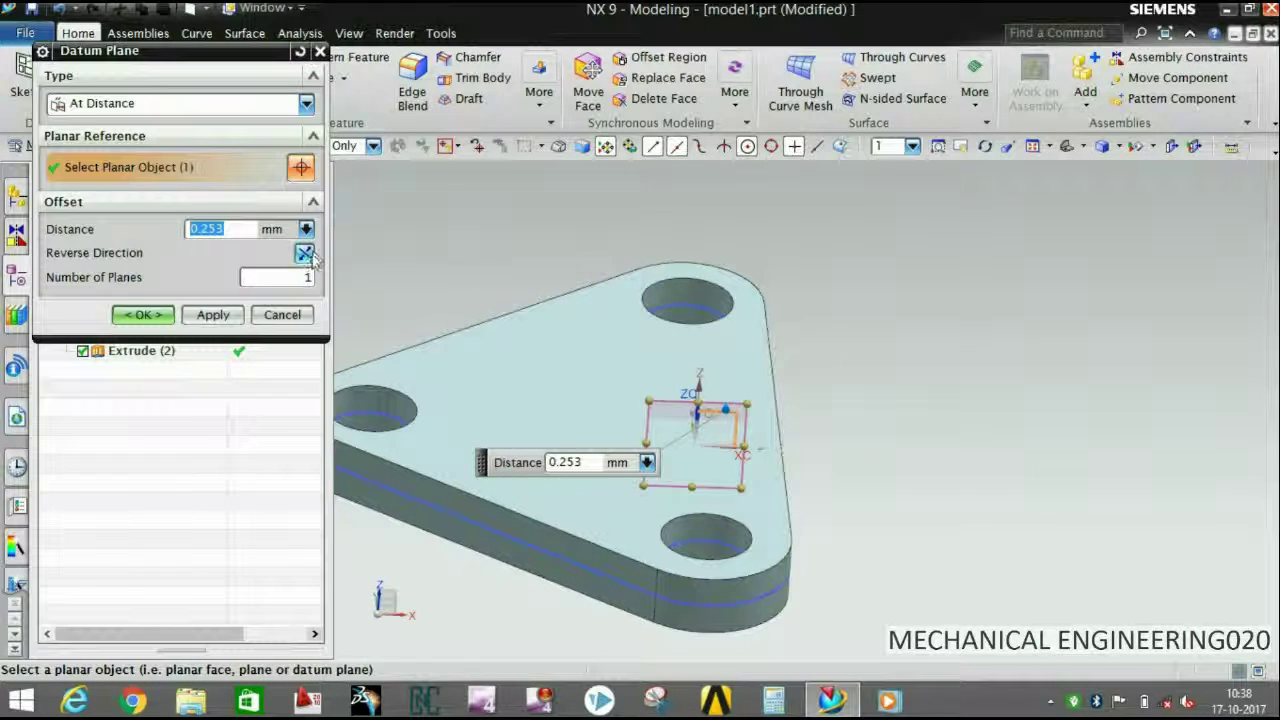
pyautogui.click(310, 256)
# Set the datum plane offset to 11 mm and create it.
pyautogui.moveTo(584, 380); pyautogui.dragTo(563, 403, button='middle')
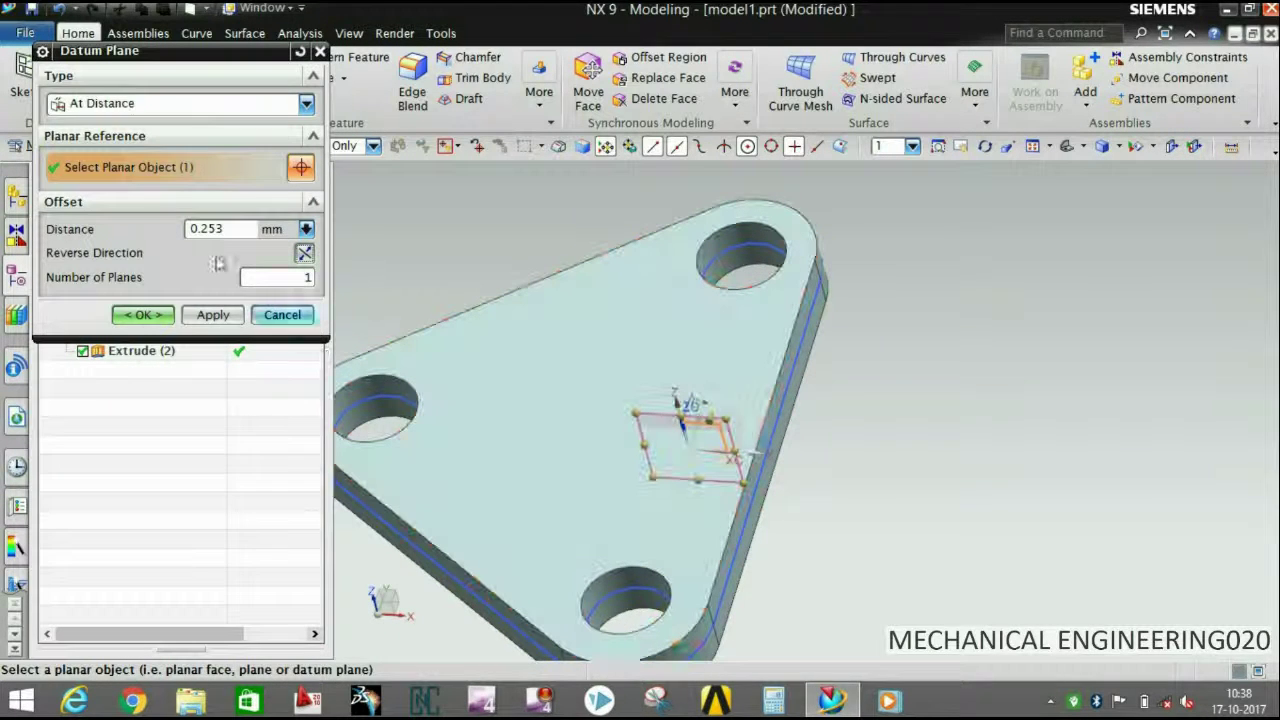
pyautogui.moveTo(248, 232); pyautogui.dragTo(117, 229)
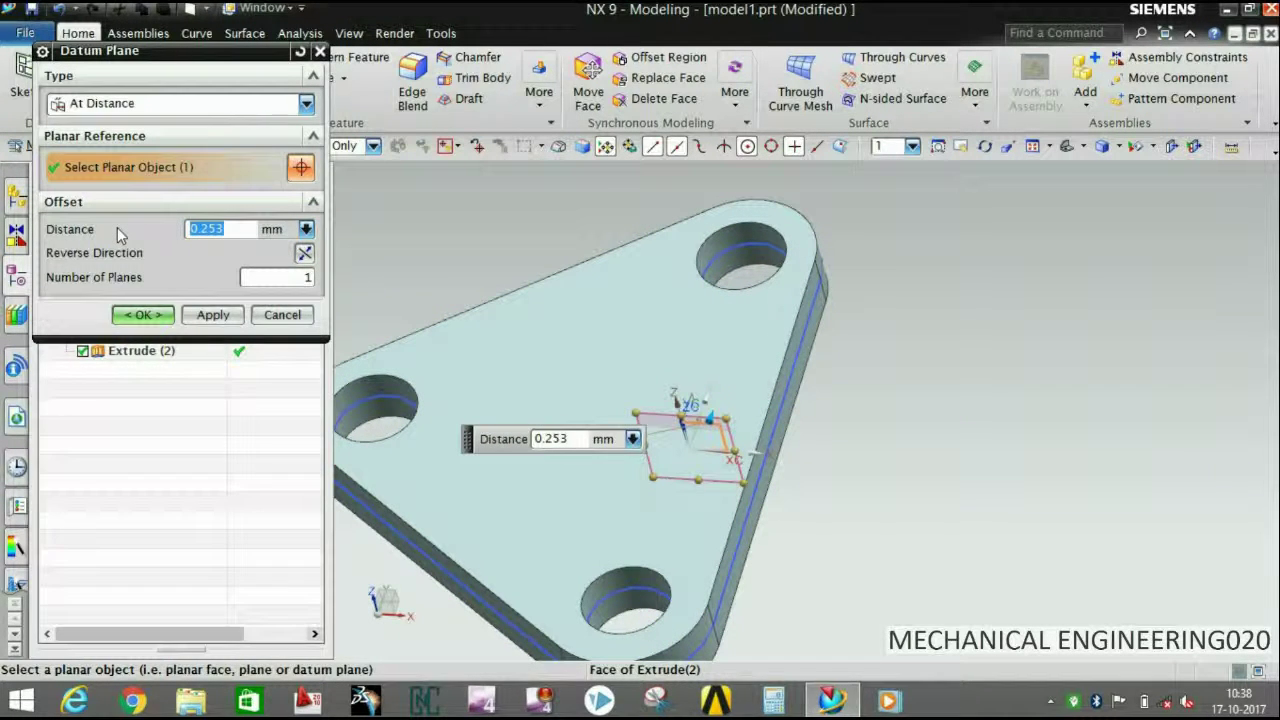
pyautogui.write('11')
pyautogui.press('Return')
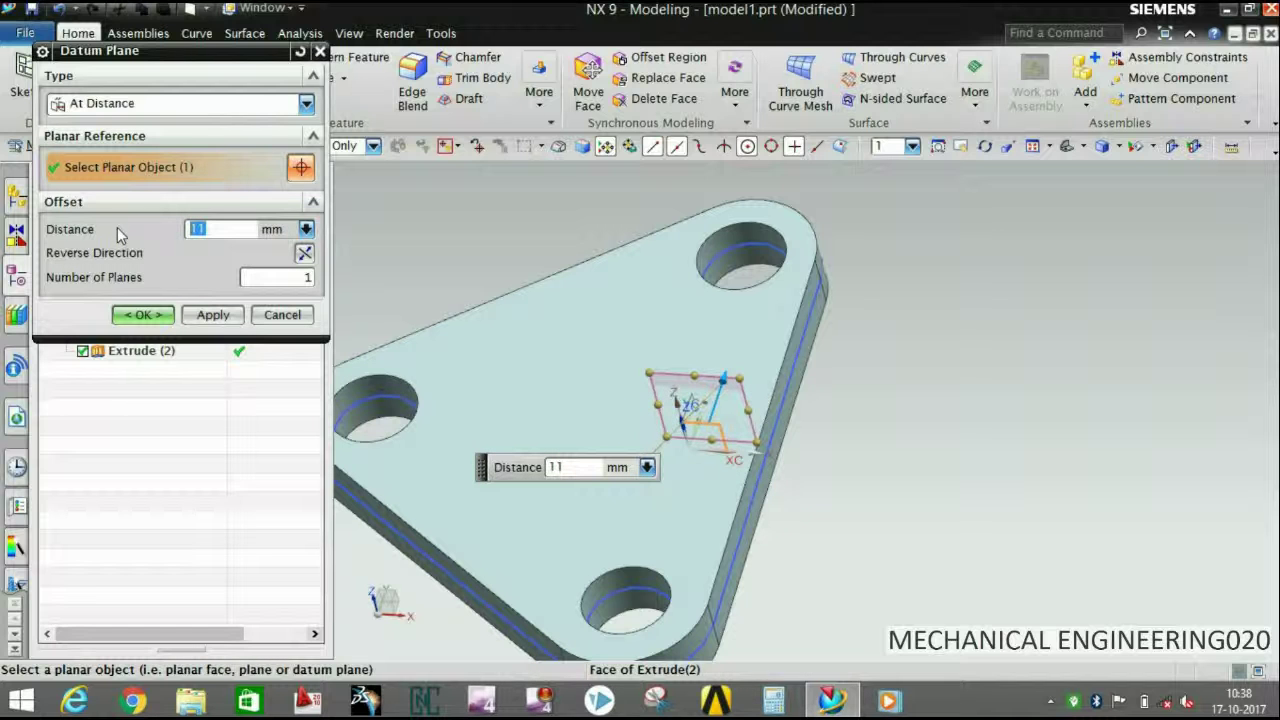
pyautogui.click(148, 315)
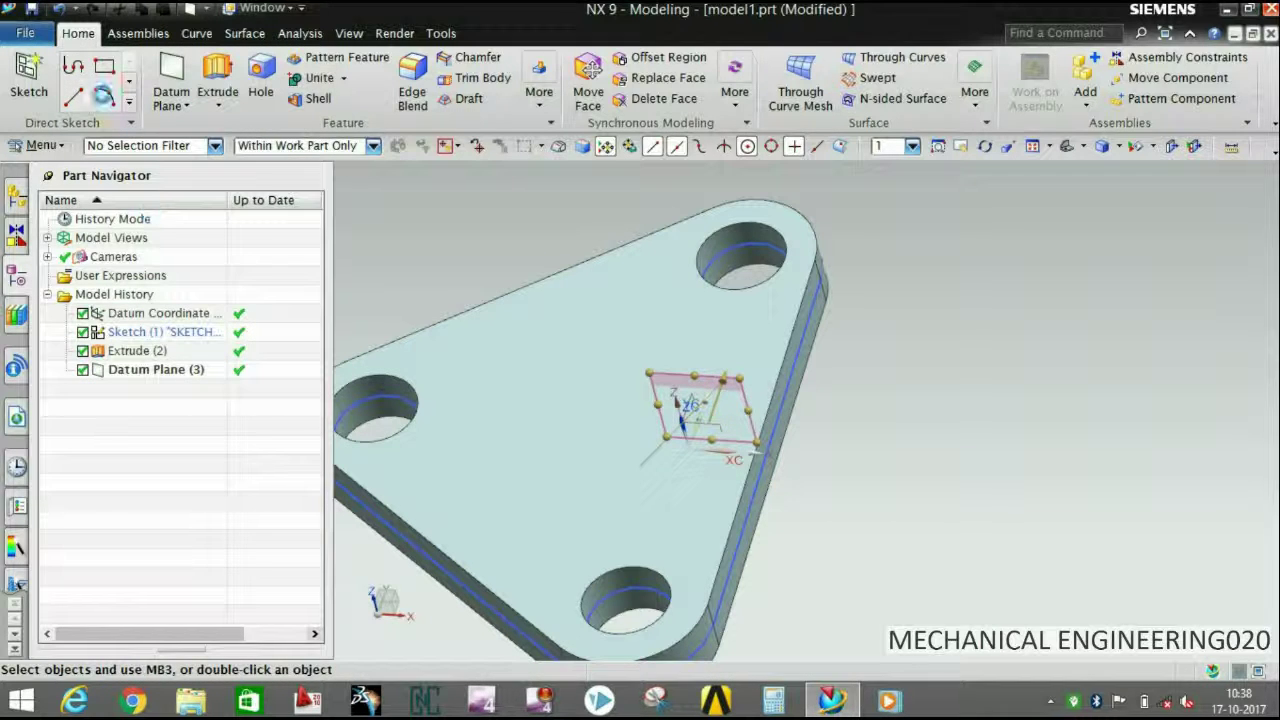
# Create a stray sketch, exit it and delete it from the model history.
pyautogui.click(28, 80)
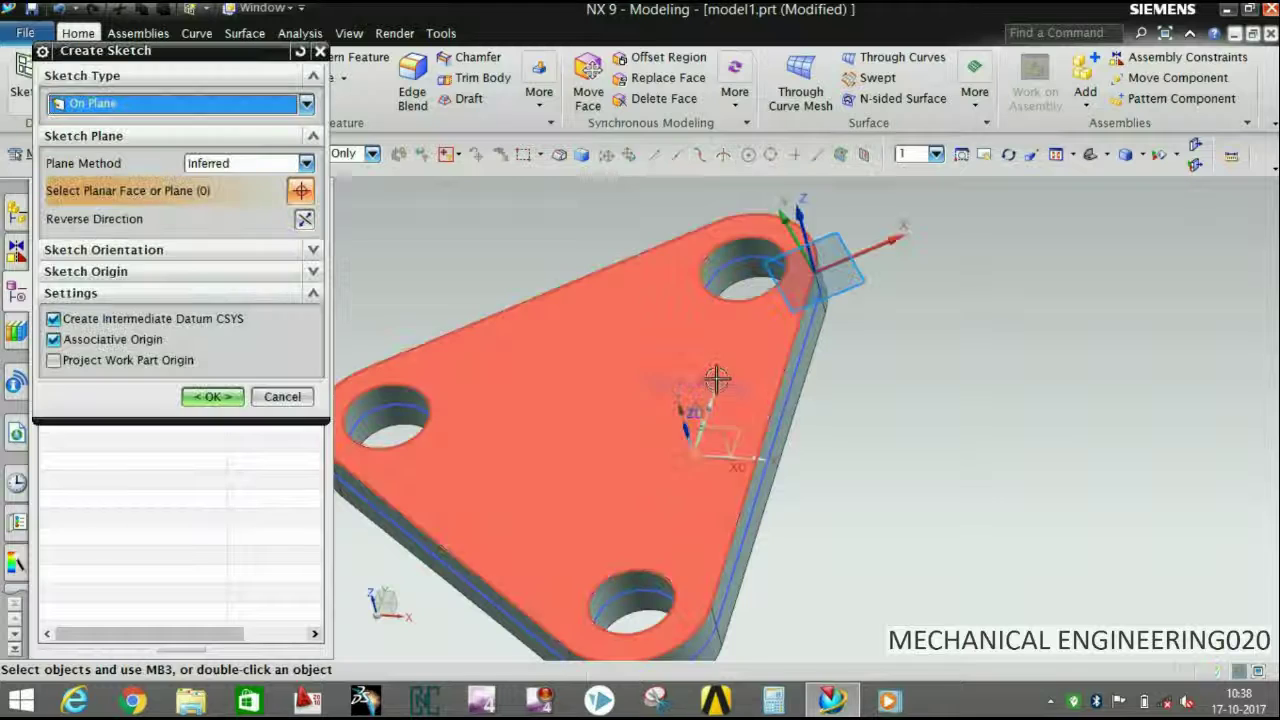
pyautogui.click(212, 396)
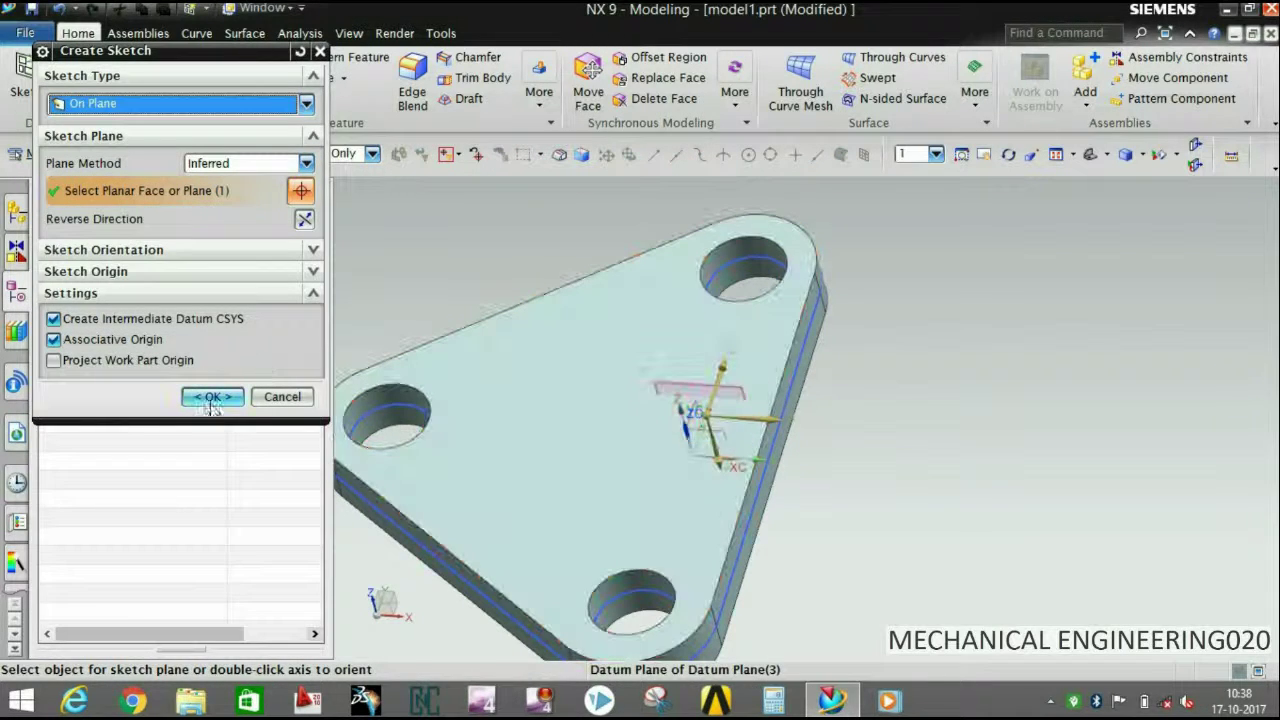
pyautogui.moveTo(680, 363)
pyautogui.mouseDown(button='middle')
pyautogui.moveTo(677, 420)
pyautogui.moveTo(616, 448)
pyautogui.moveTo(608, 355)
pyautogui.moveTo(531, 260)
pyautogui.mouseUp(button='middle')
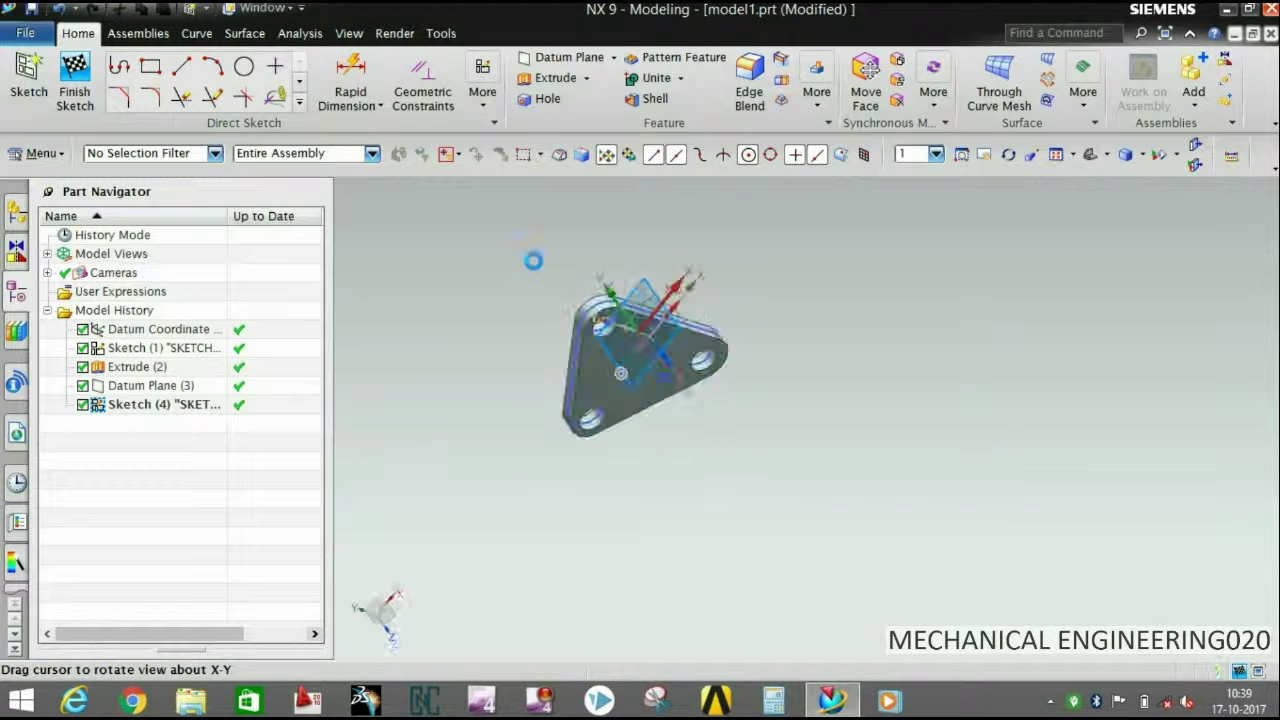
pyautogui.click(74, 80)
pyautogui.click(84, 406)
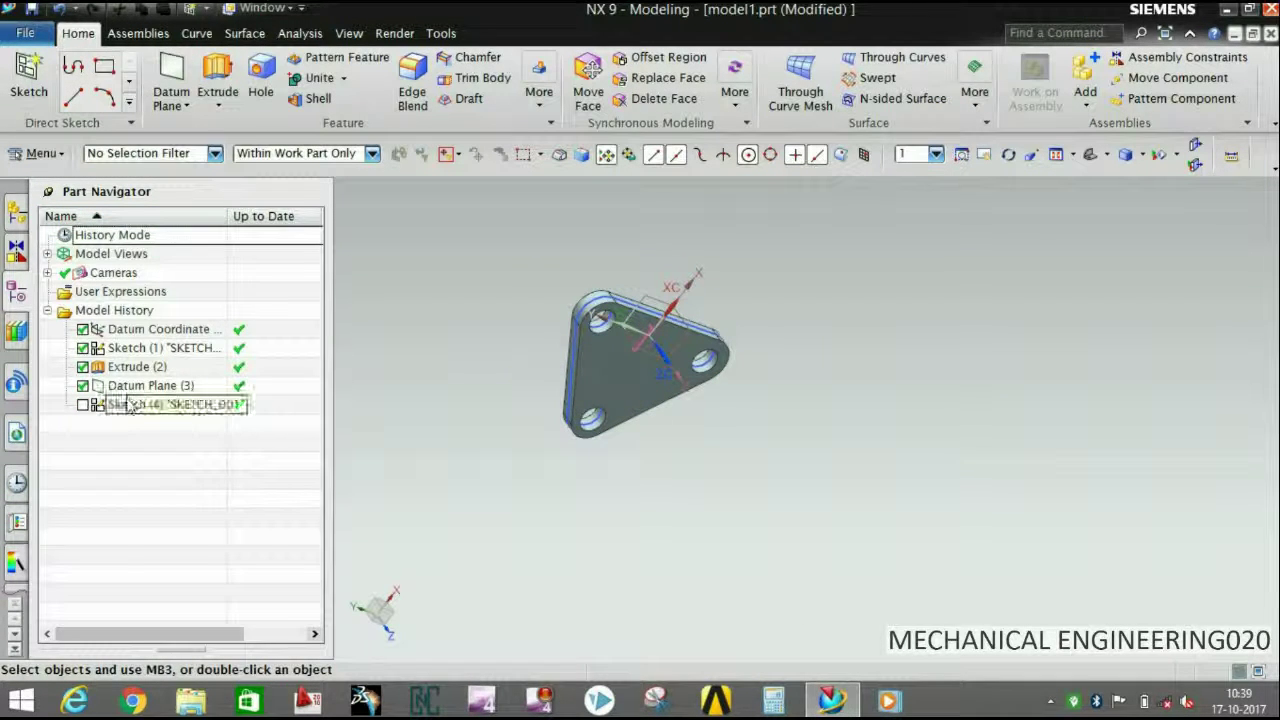
pyautogui.rightClick(128, 405)
pyautogui.click(170, 391)
# Start Sketch (4) on the 11 mm offset Datum Plane (3).
pyautogui.moveTo(460, 431)
pyautogui.mouseDown(button='middle')
pyautogui.moveTo(436, 346)
pyautogui.moveTo(389, 354)
pyautogui.moveTo(491, 403)
pyautogui.moveTo(529, 497)
pyautogui.moveTo(506, 467)
pyautogui.moveTo(757, 517)
pyautogui.moveTo(808, 491)
pyautogui.moveTo(786, 523)
pyautogui.moveTo(674, 523)
pyautogui.mouseUp(button='middle')
pyautogui.scroll(5, 661, 530)
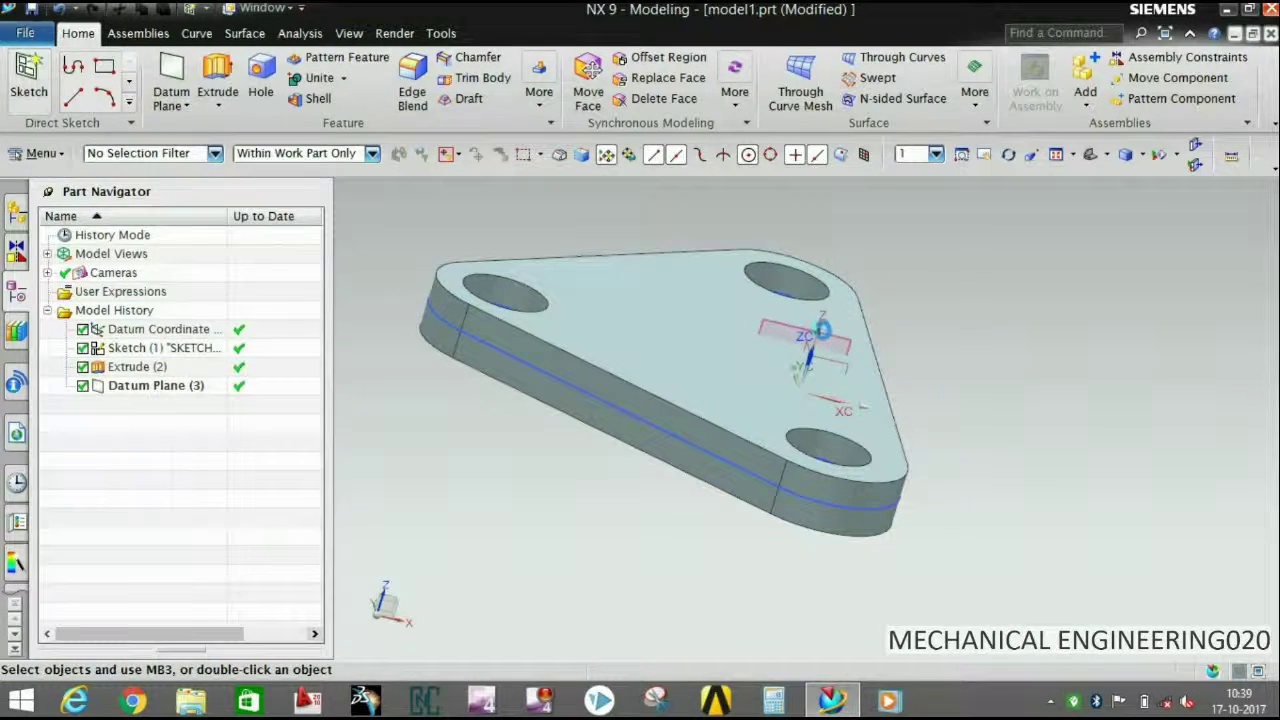
pyautogui.press('s')
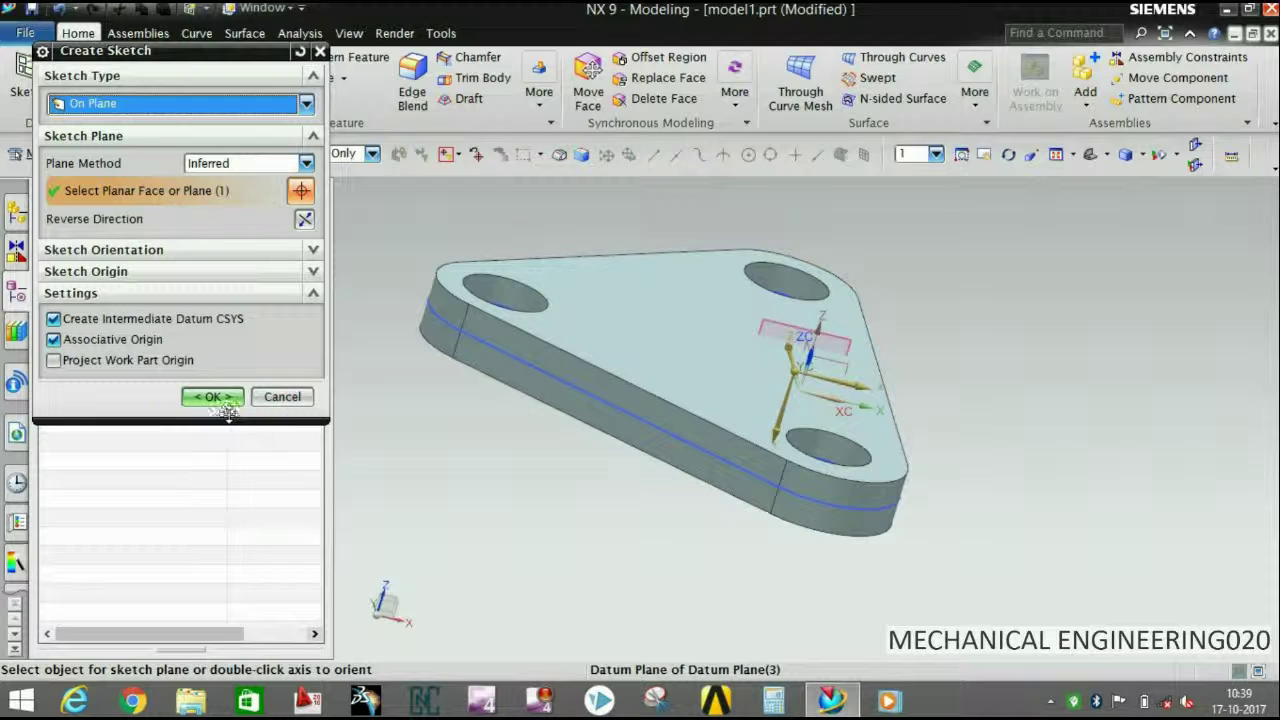
pyautogui.click(281, 400)
pyautogui.click(20, 68)
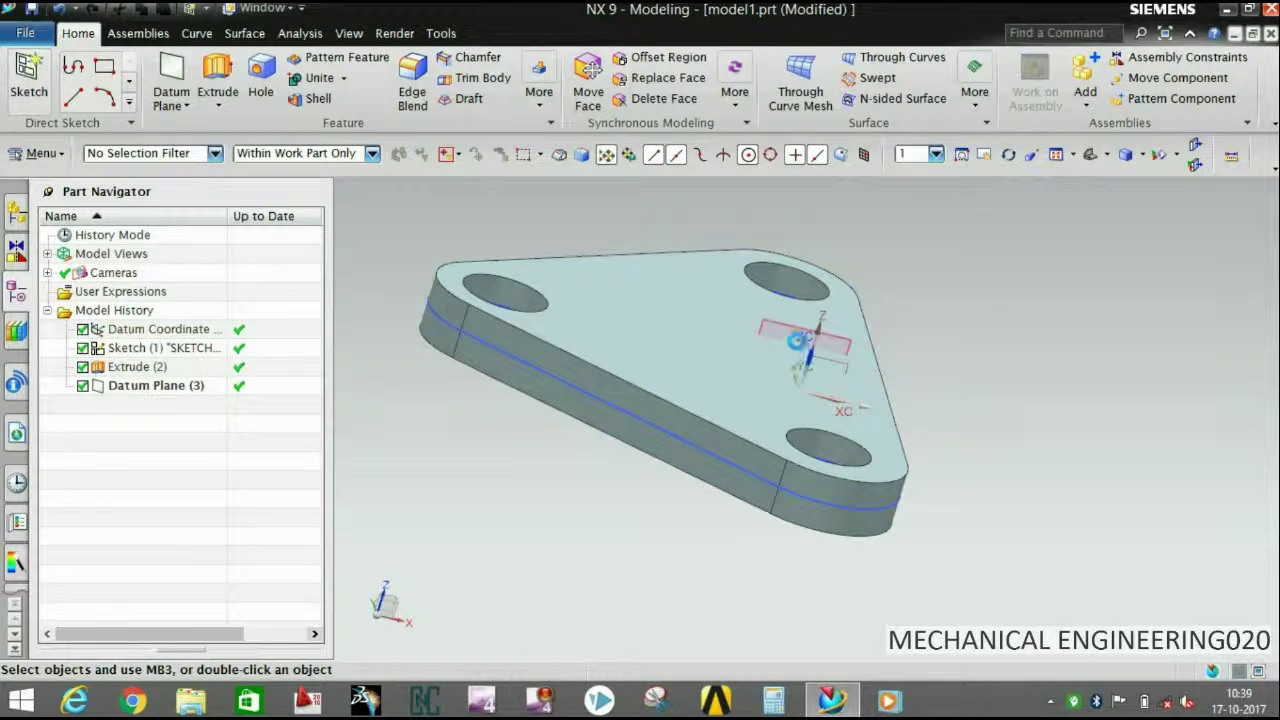
pyautogui.scroll(5, 781, 323)
pyautogui.click(775, 328)
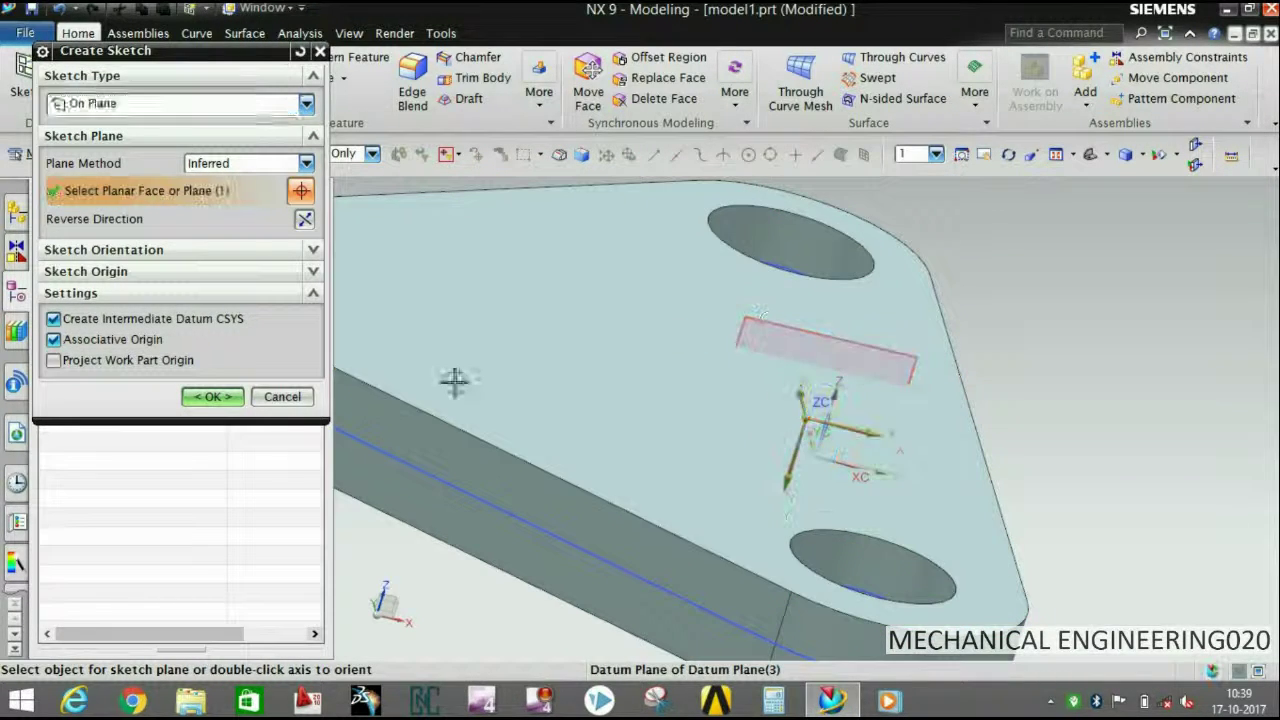
pyautogui.click(212, 397)
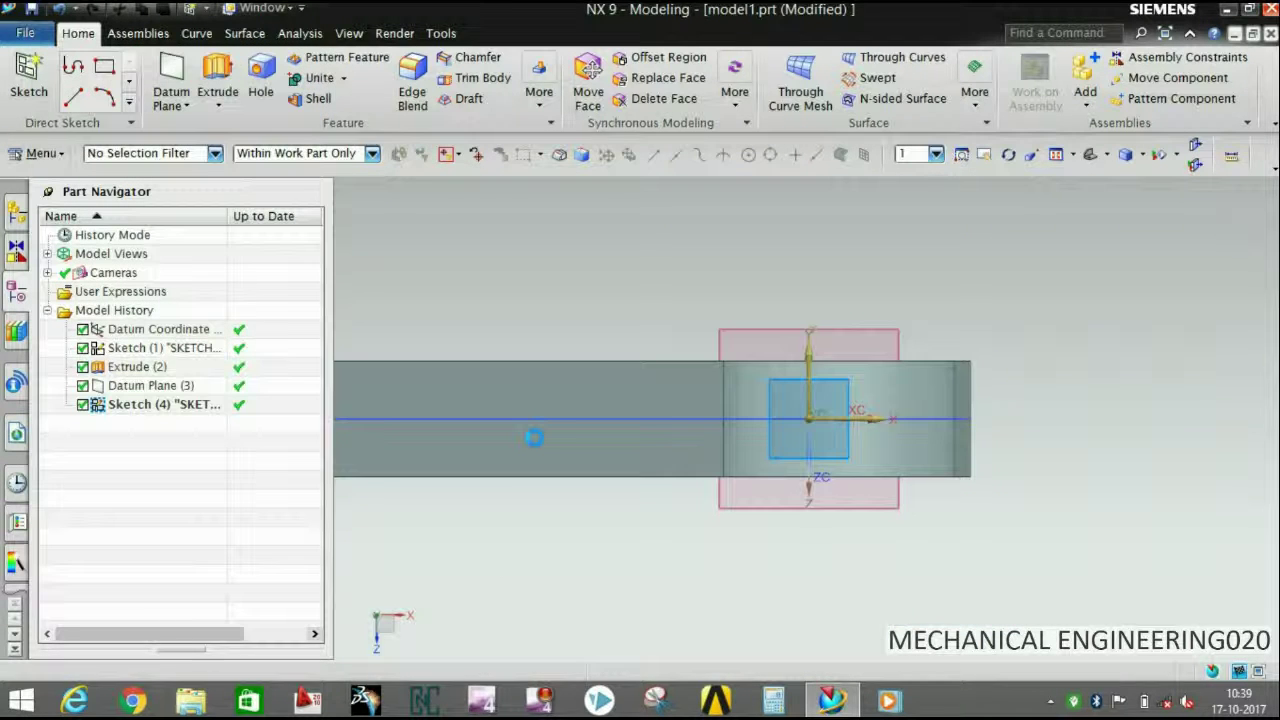
# Orbit the plate, then snap the view square to the sketch plane with Ctrl+Alt+F.
pyautogui.scroll(-1, 569, 507)
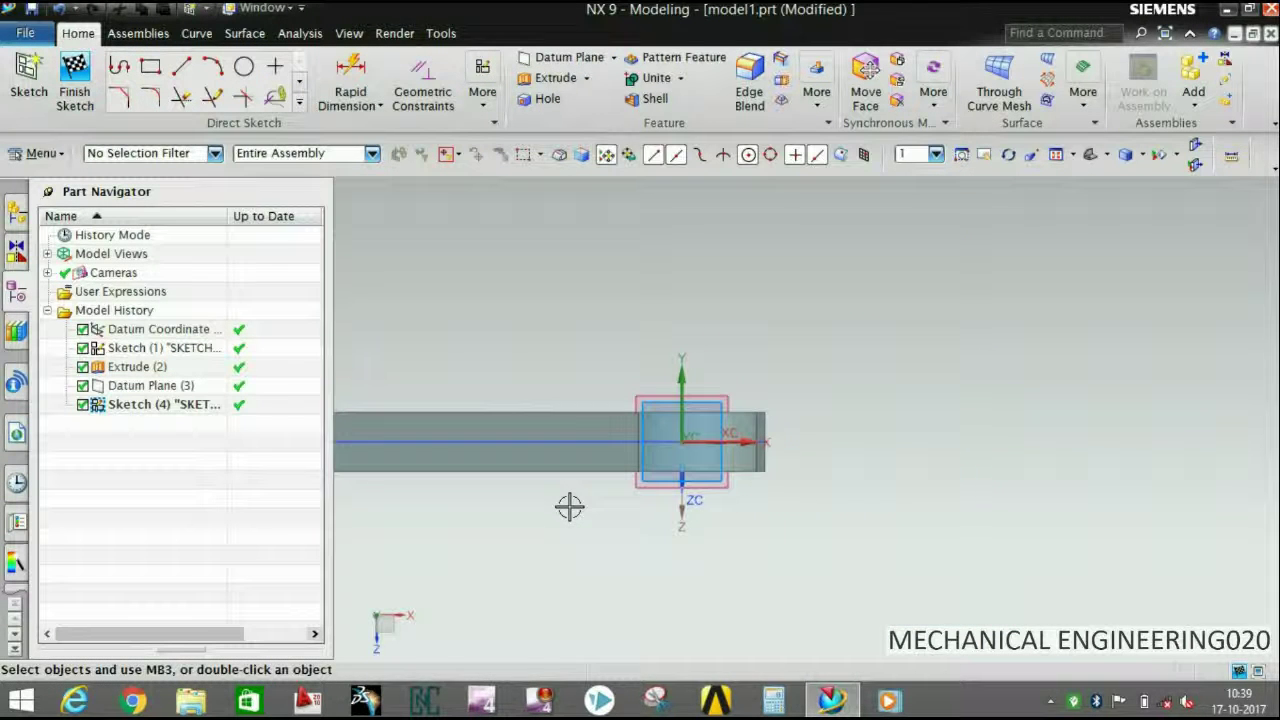
pyautogui.moveTo(469, 341)
pyautogui.mouseDown(button='middle')
pyautogui.moveTo(529, 403)
pyautogui.moveTo(531, 371)
pyautogui.moveTo(452, 386)
pyautogui.moveTo(484, 470)
pyautogui.moveTo(500, 380)
pyautogui.moveTo(507, 419)
pyautogui.moveTo(543, 357)
pyautogui.moveTo(529, 351)
pyautogui.moveTo(534, 311)
pyautogui.moveTo(557, 309)
pyautogui.moveTo(525, 315)
pyautogui.moveTo(616, 306)
pyautogui.moveTo(677, 346)
pyautogui.mouseUp(button='middle')
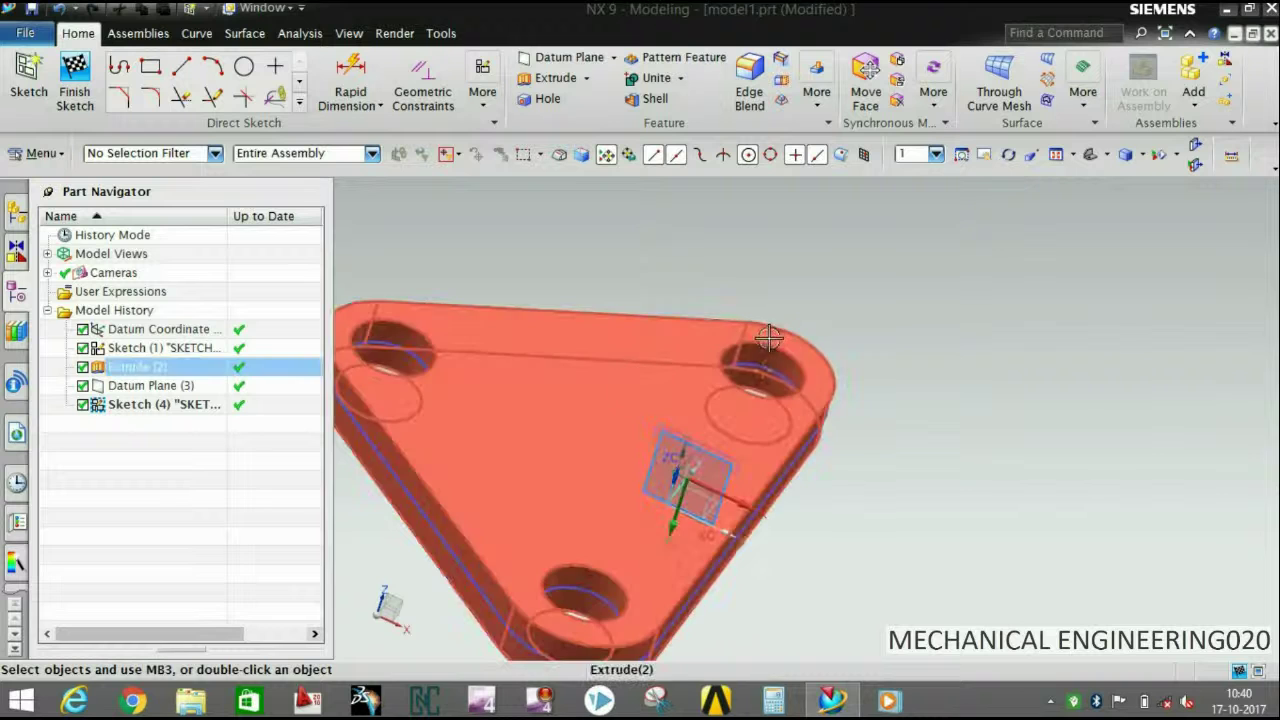
pyautogui.scroll(-3, 849, 461)
pyautogui.moveTo(791, 649); pyautogui.dragTo(767, 576, button='middle')
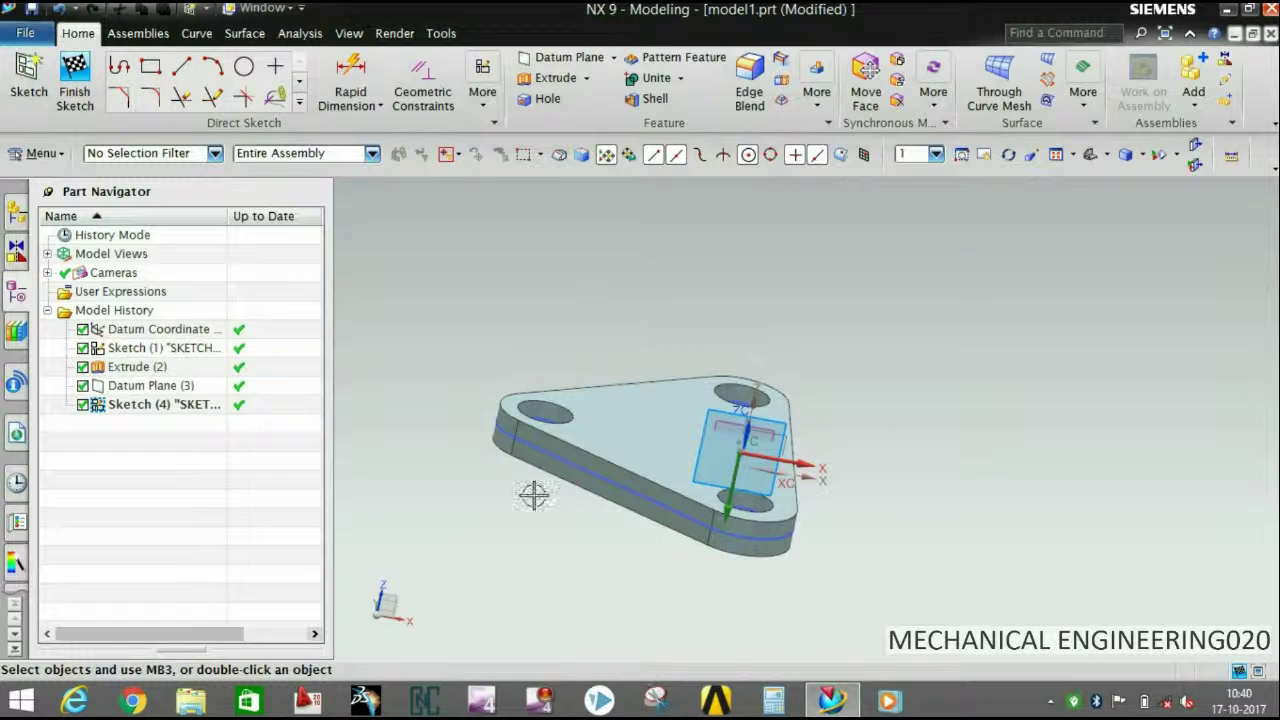
pyautogui.hotkey('ctrl', 'alt', 'f')
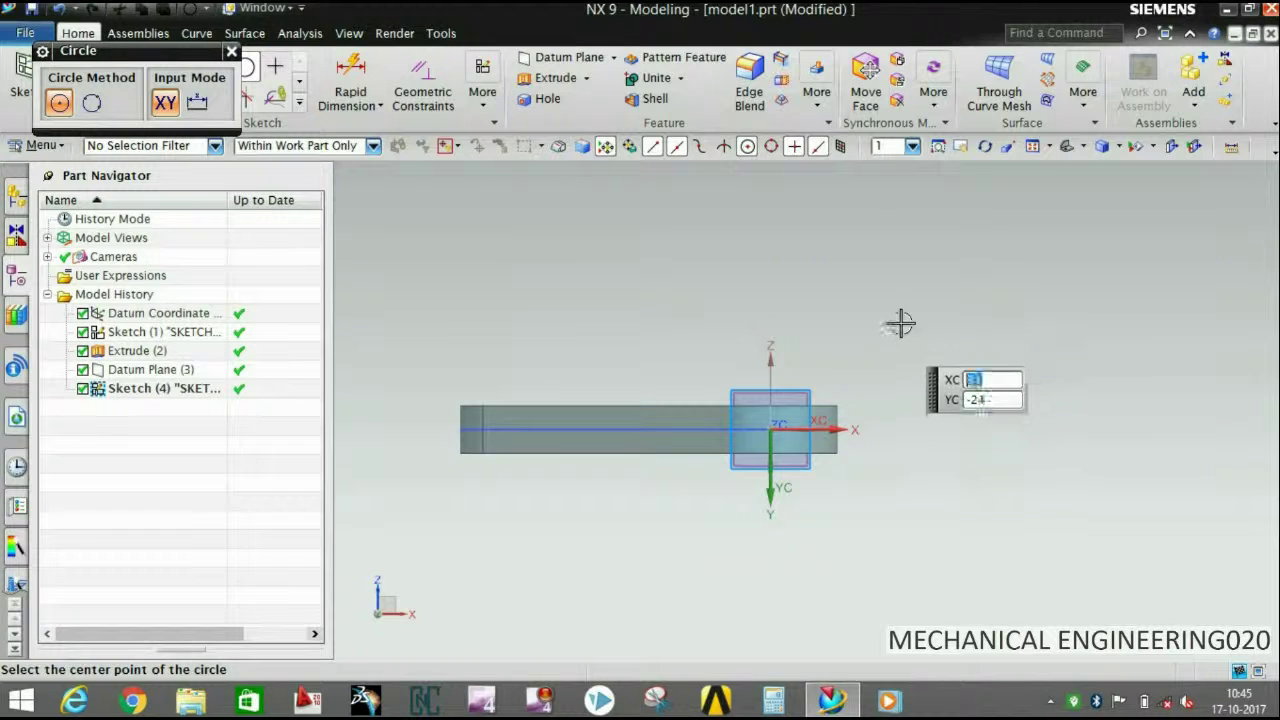
# Draw two concentric circles above the plate's right end.
pyautogui.click(899, 330)
pyautogui.click(913, 291)
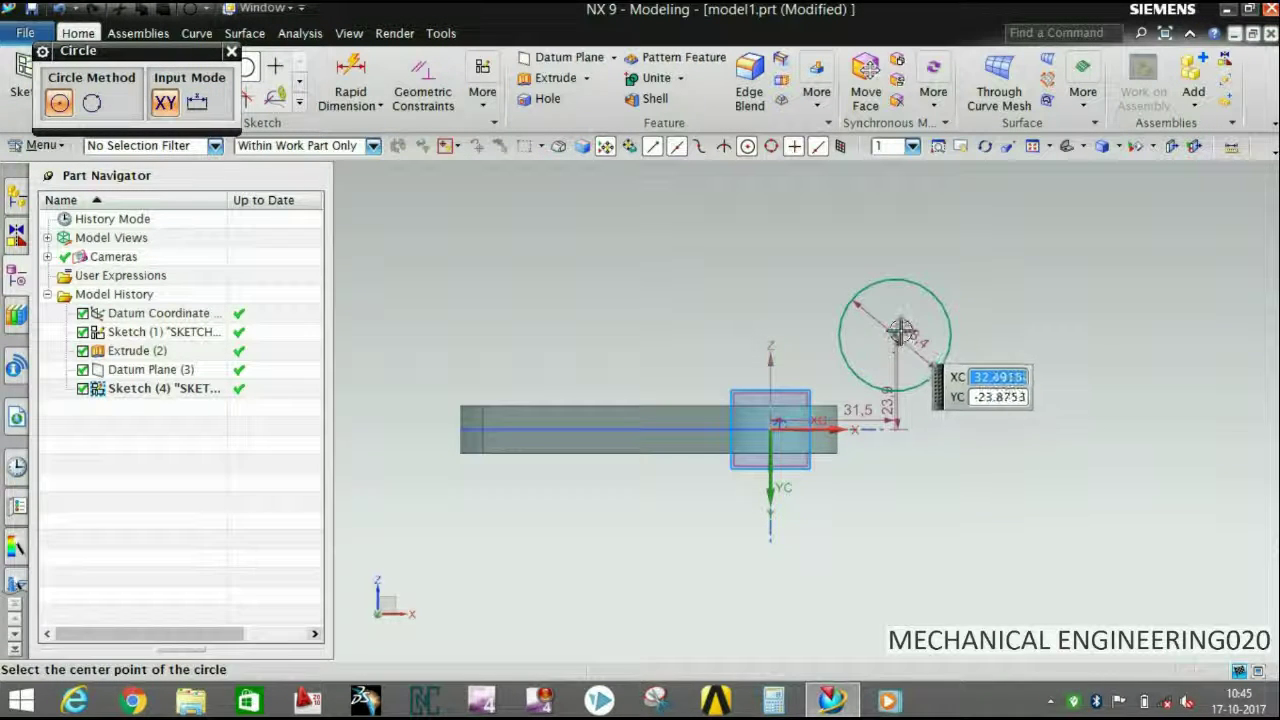
pyautogui.click(897, 331)
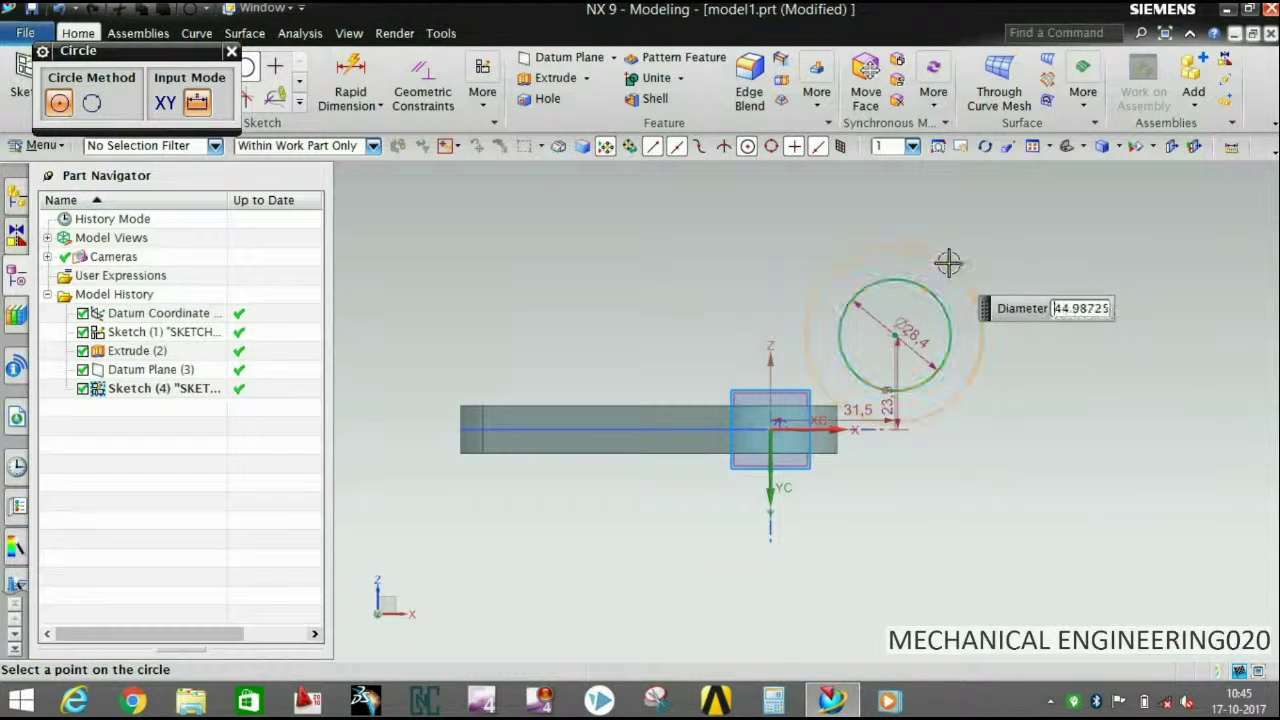
pyautogui.click(927, 305)
pyautogui.press('Escape')
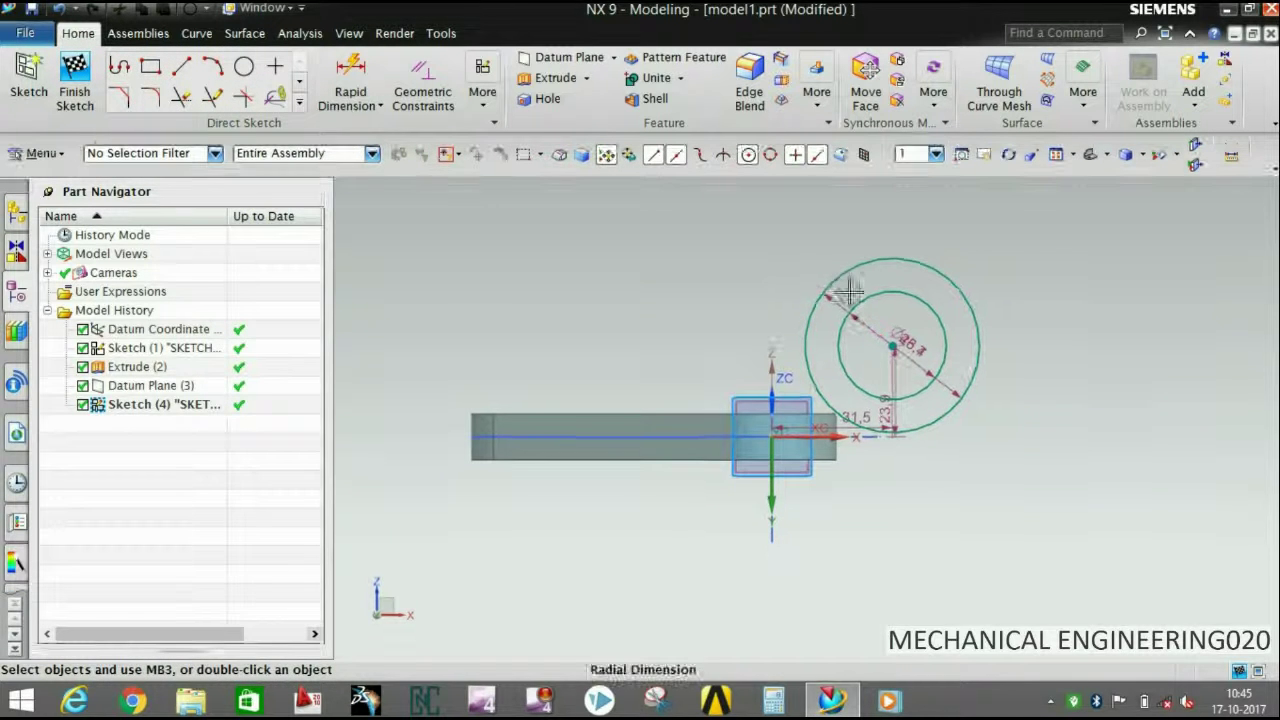
# Set the concentric circle diameters to 16 mm and 28 mm.
pyautogui.moveTo(983, 264); pyautogui.dragTo(972, 255)
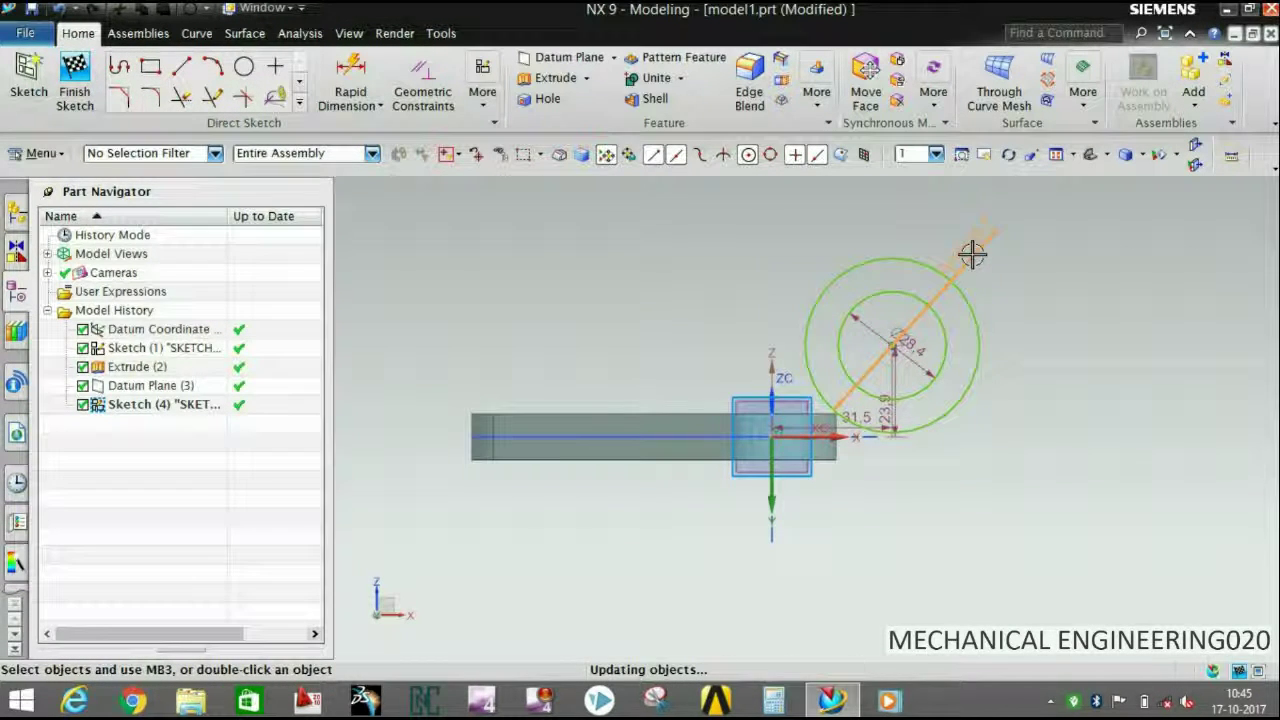
pyautogui.doubleClick(972, 255)
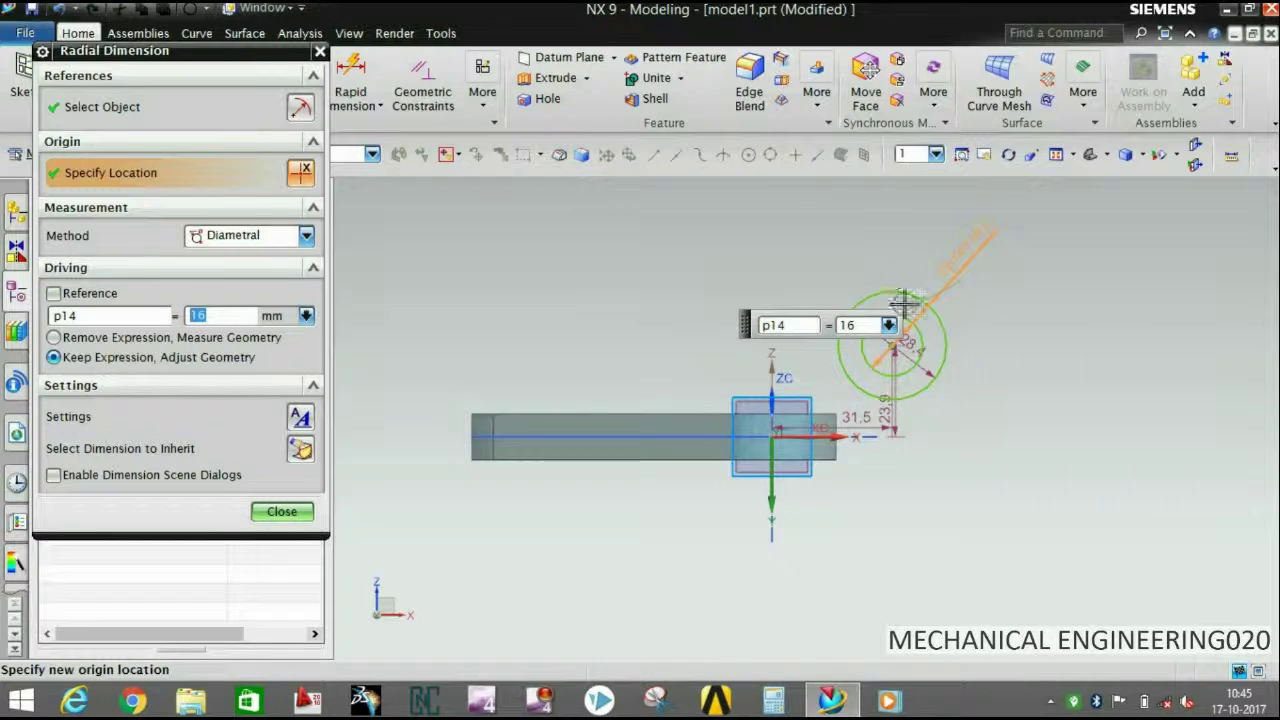
pyautogui.scroll(-2, 928, 370)
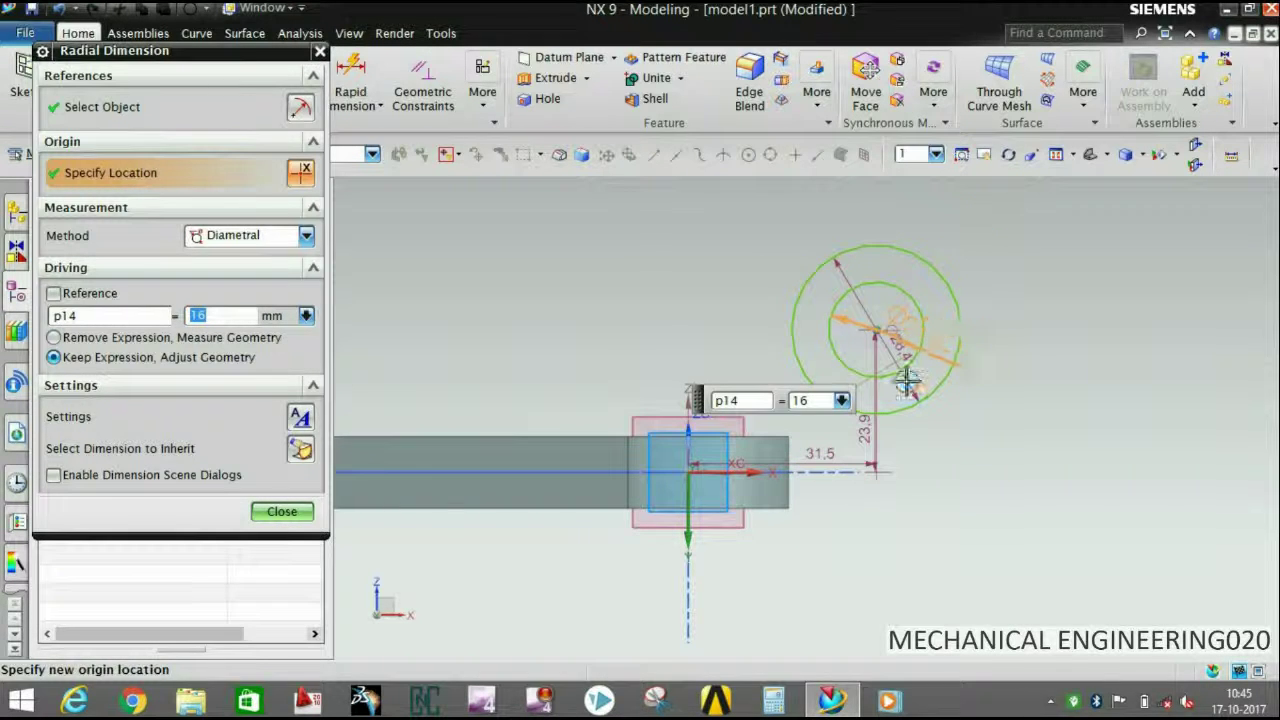
pyautogui.click(907, 381)
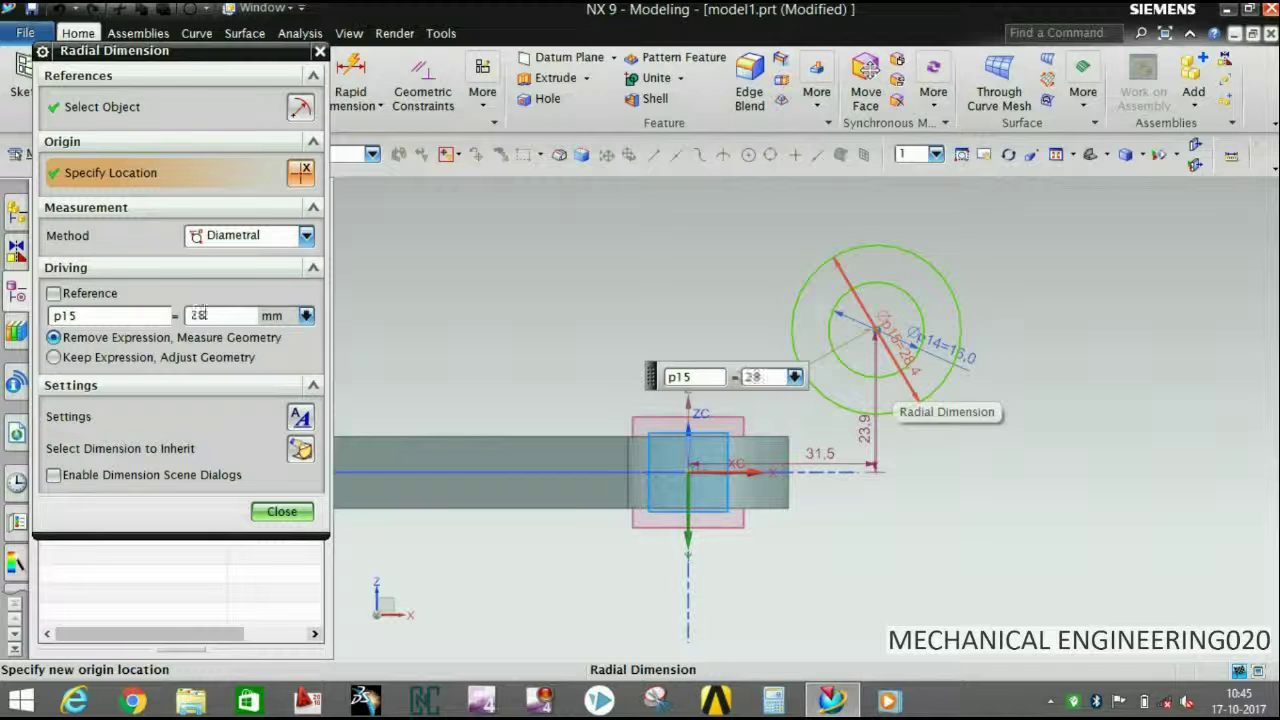
pyautogui.click(281, 511)
pyautogui.doubleClick(905, 381)
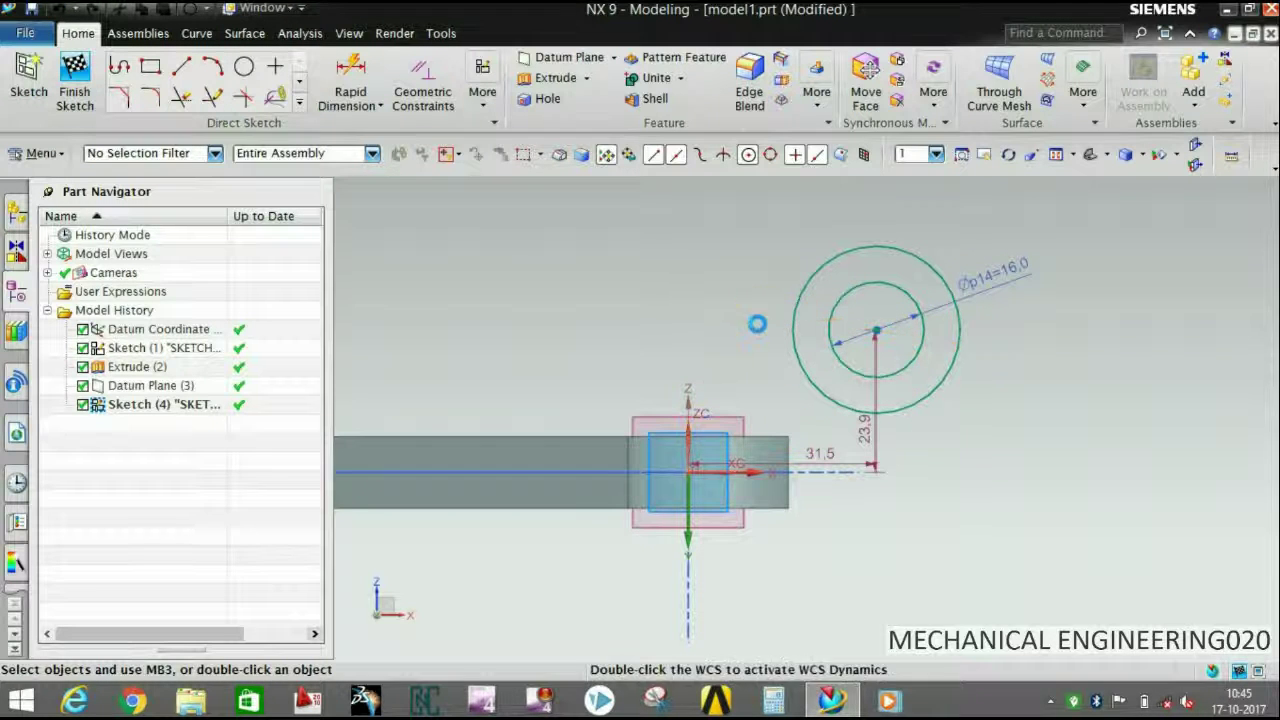
pyautogui.scroll(-1, 742, 364)
pyautogui.scroll(2, 740, 390)
pyautogui.scroll(-1, 700, 450)
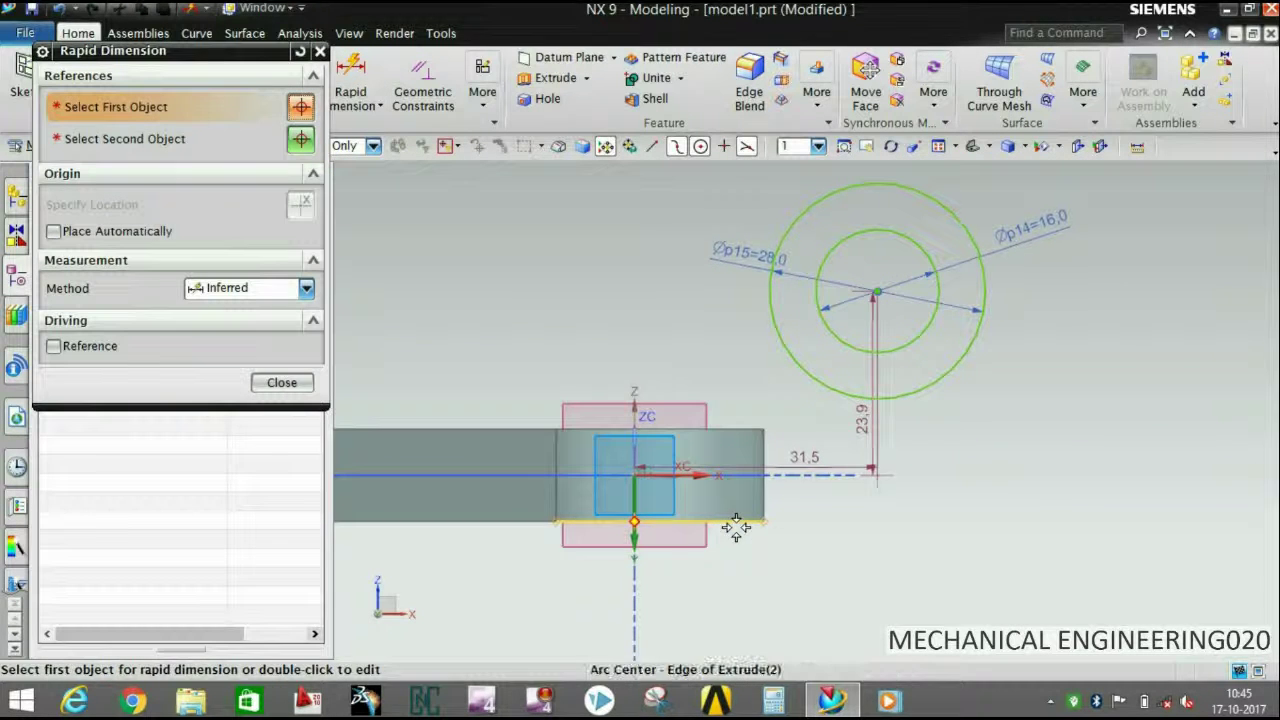
# Dimension the circle centre 28 mm vertically from the plate's lower edge.
pyautogui.click(737, 526)
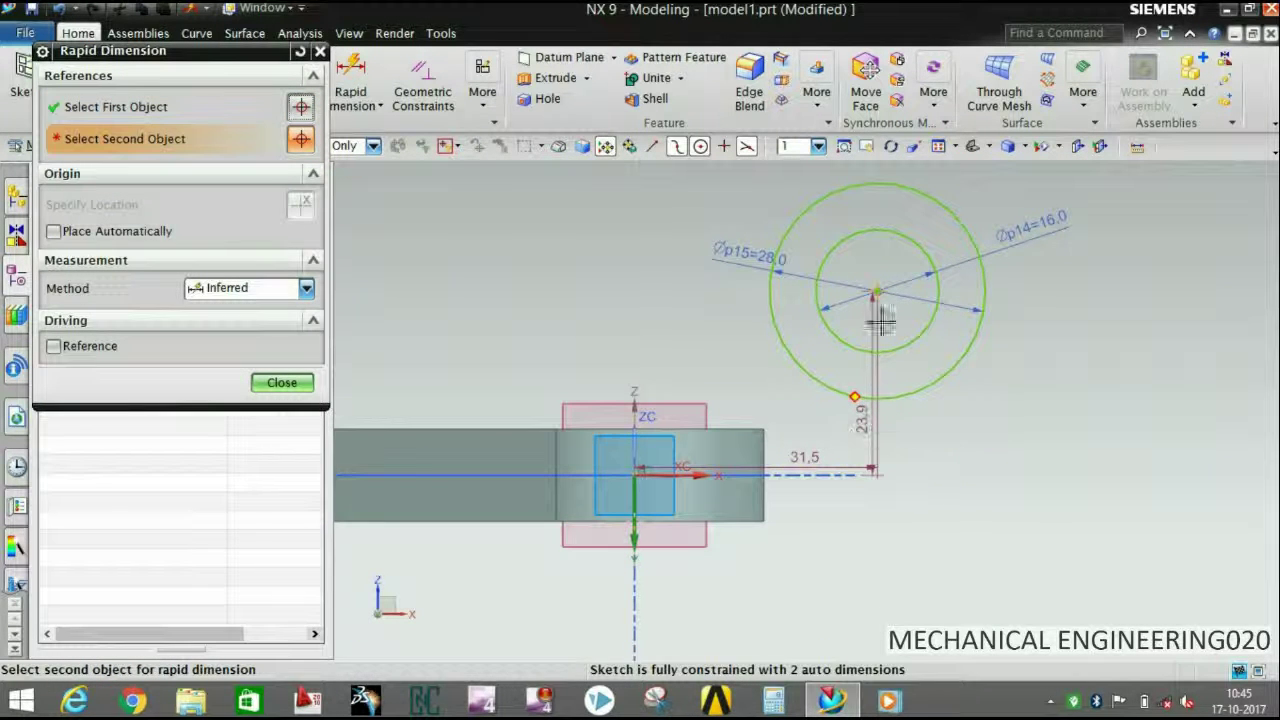
pyautogui.click(878, 291)
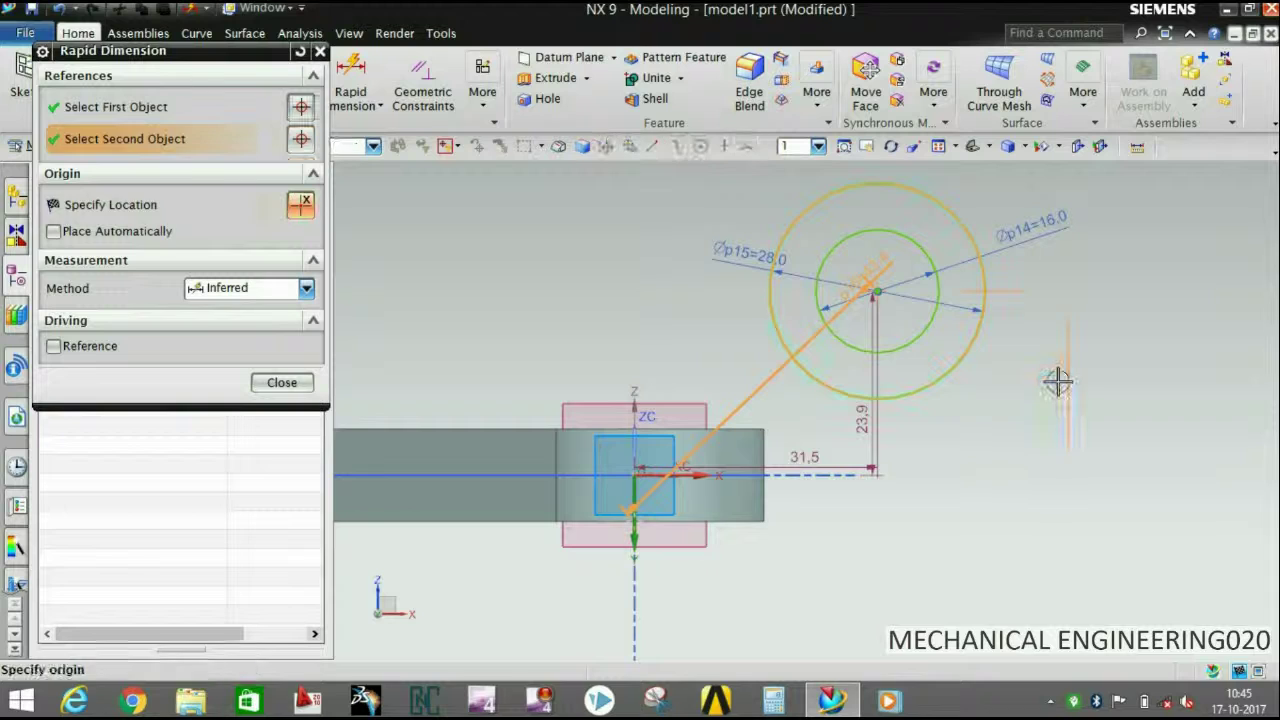
pyautogui.click(1057, 380)
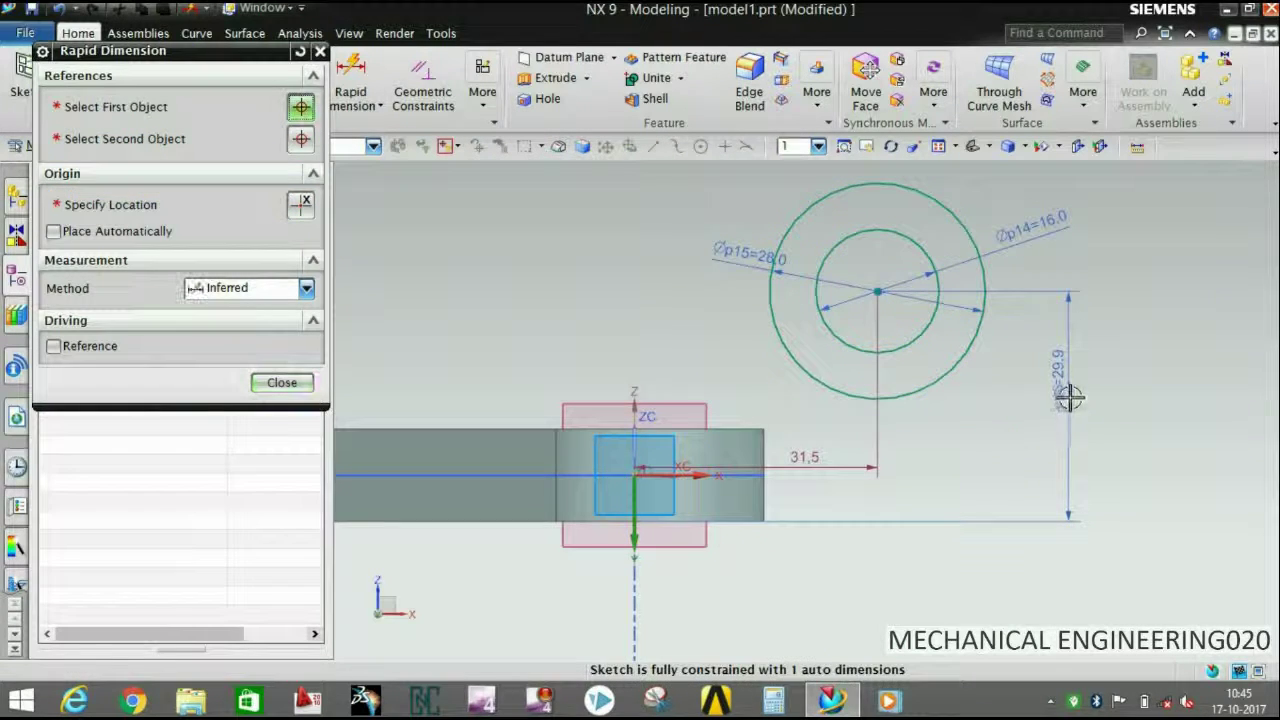
pyautogui.press('Escape')
pyautogui.doubleClick(1059, 417)
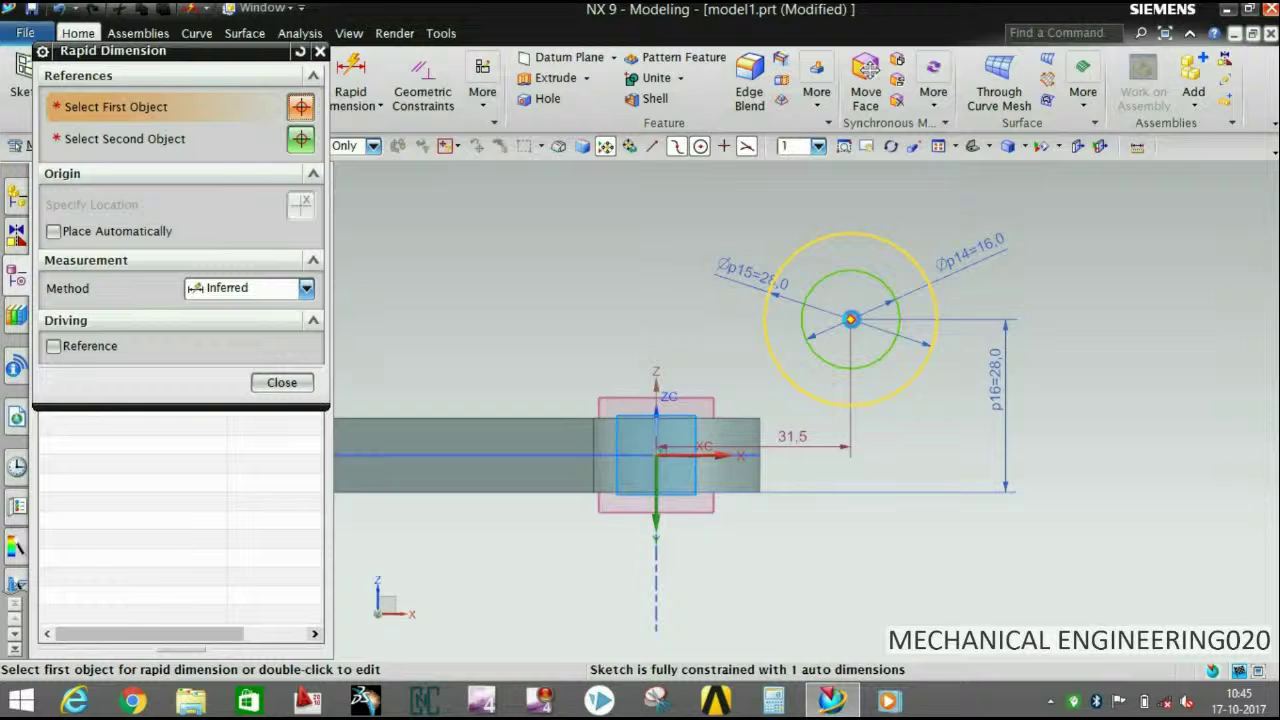
# Add horizontal dimension p17 locating the circle centre at 25 mm.
pyautogui.click(756, 374)
pyautogui.moveTo(757, 366); pyautogui.dragTo(706, 522, button='middle')
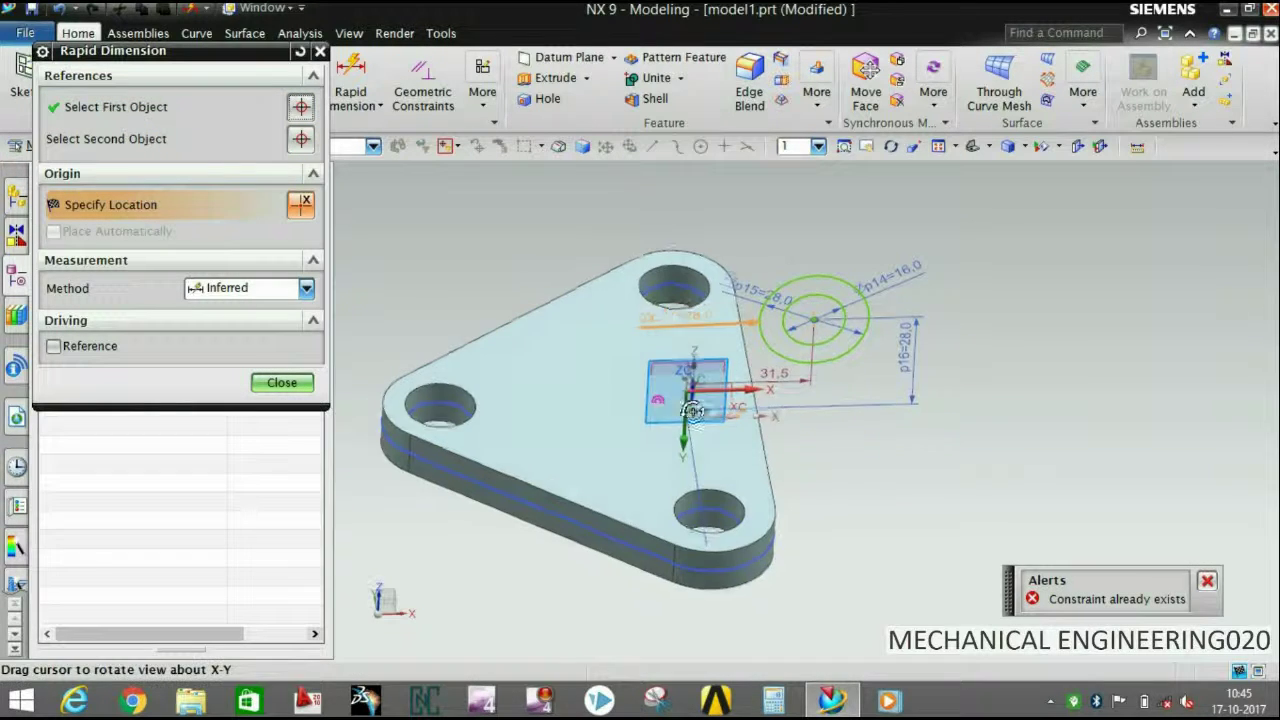
pyautogui.scroll(3, 706, 522)
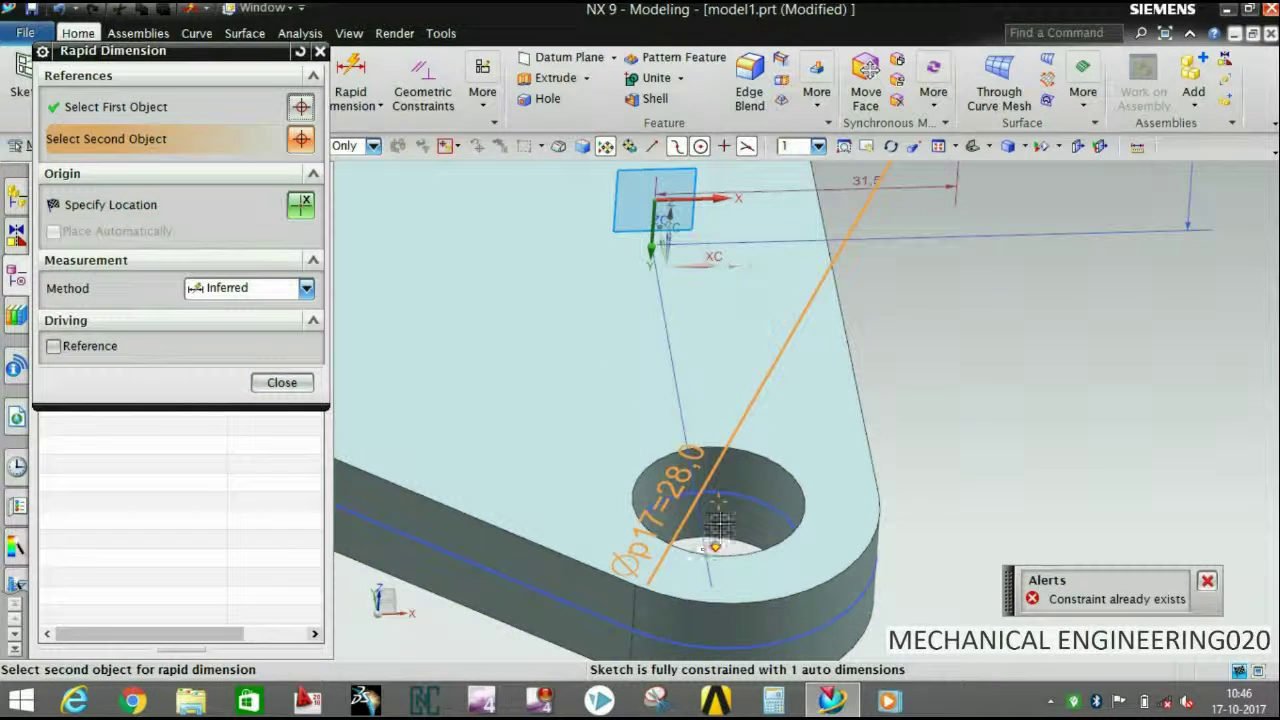
pyautogui.click(719, 503)
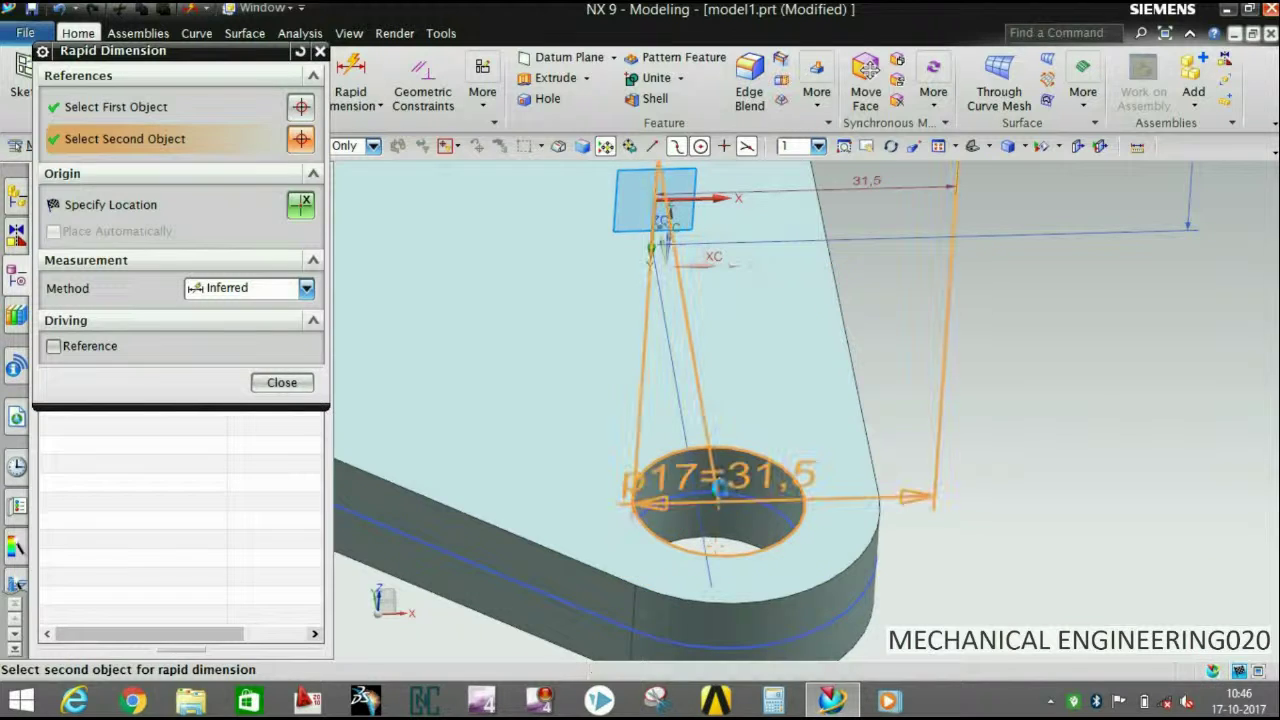
pyautogui.scroll(-5, 719, 503)
pyautogui.moveTo(683, 398); pyautogui.dragTo(757, 558, button='middle')
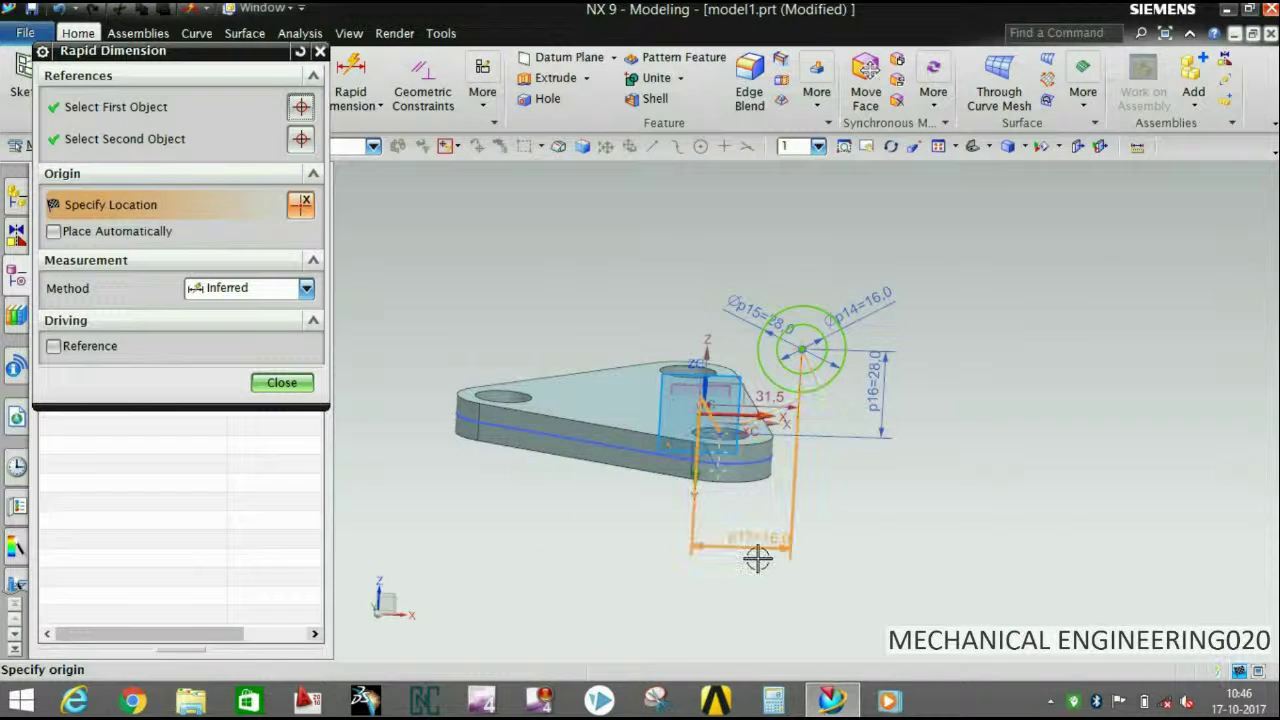
pyautogui.click(769, 532)
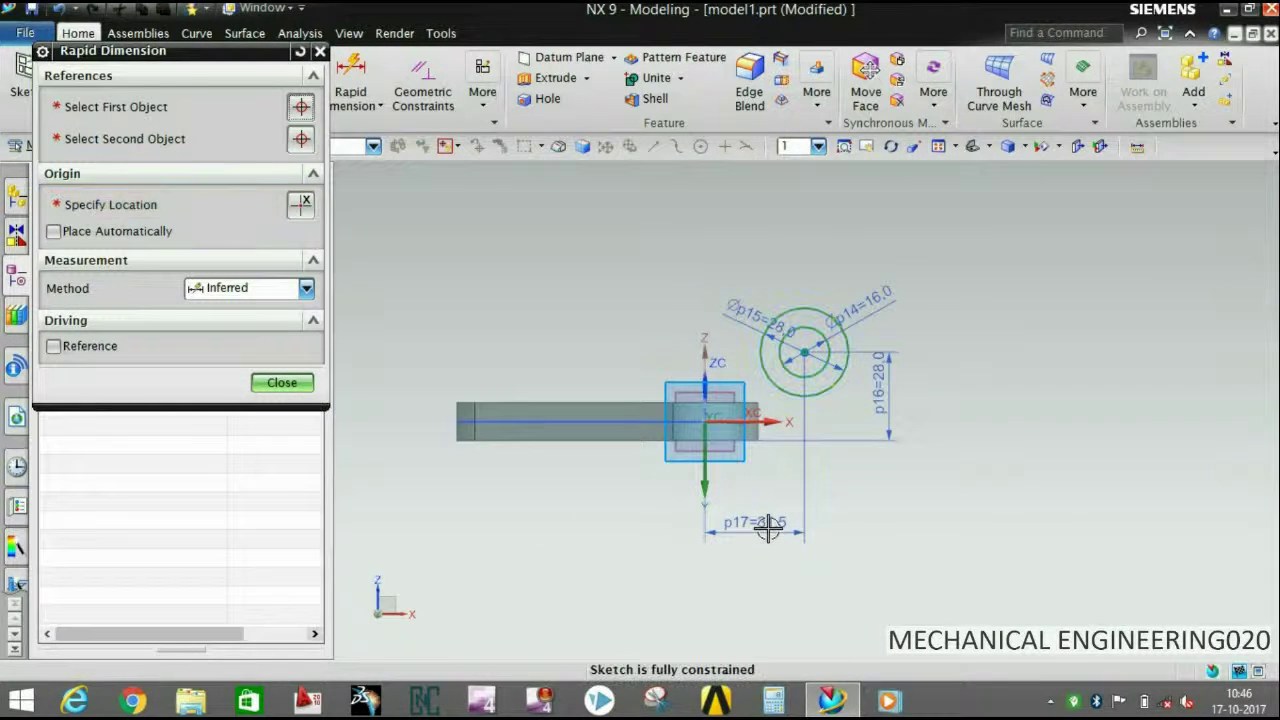
pyautogui.middleClick(769, 532)
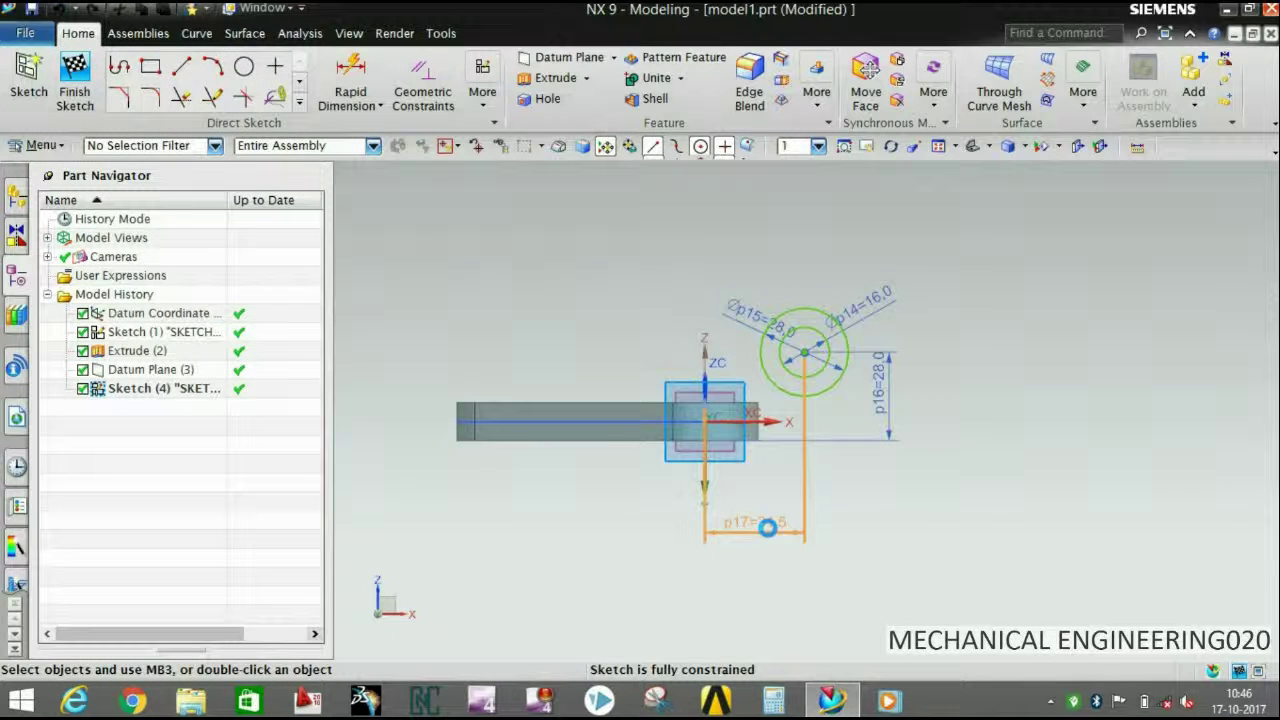
pyautogui.doubleClick(767, 528)
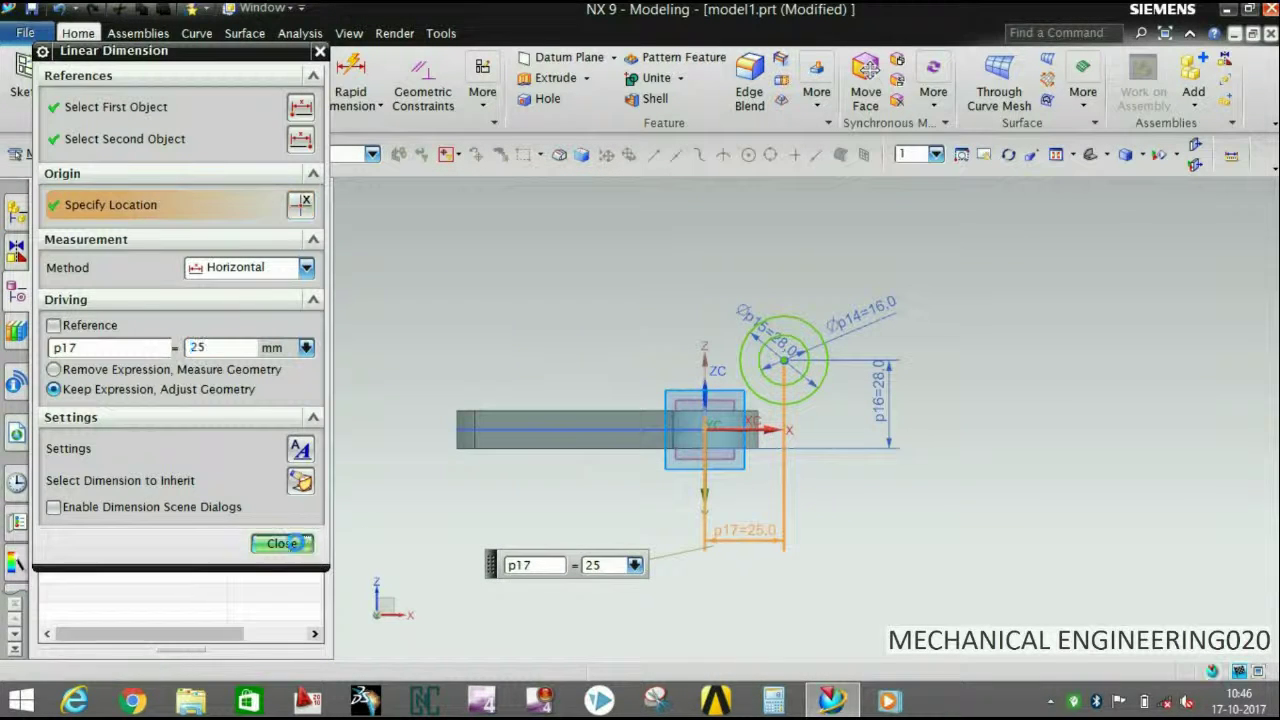
pyautogui.click(282, 543)
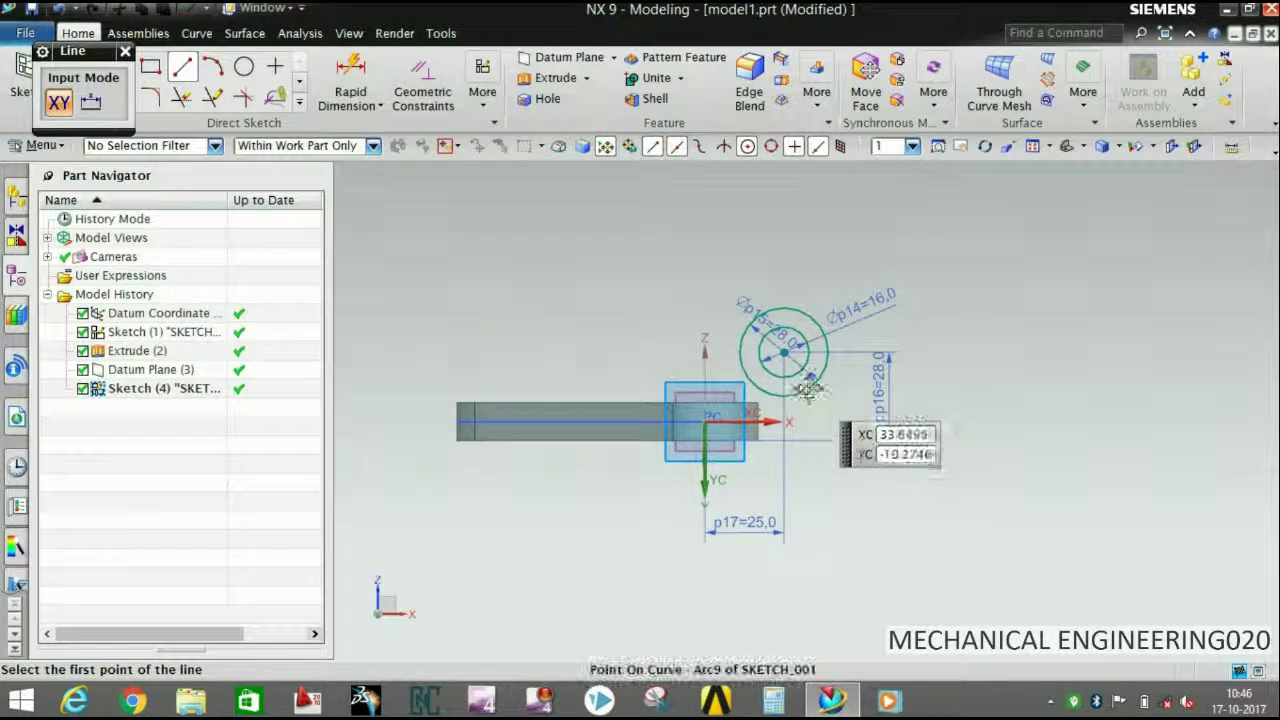
# Draw a 25 mm vertical line below the circle.
pyautogui.scroll(3, 806, 390)
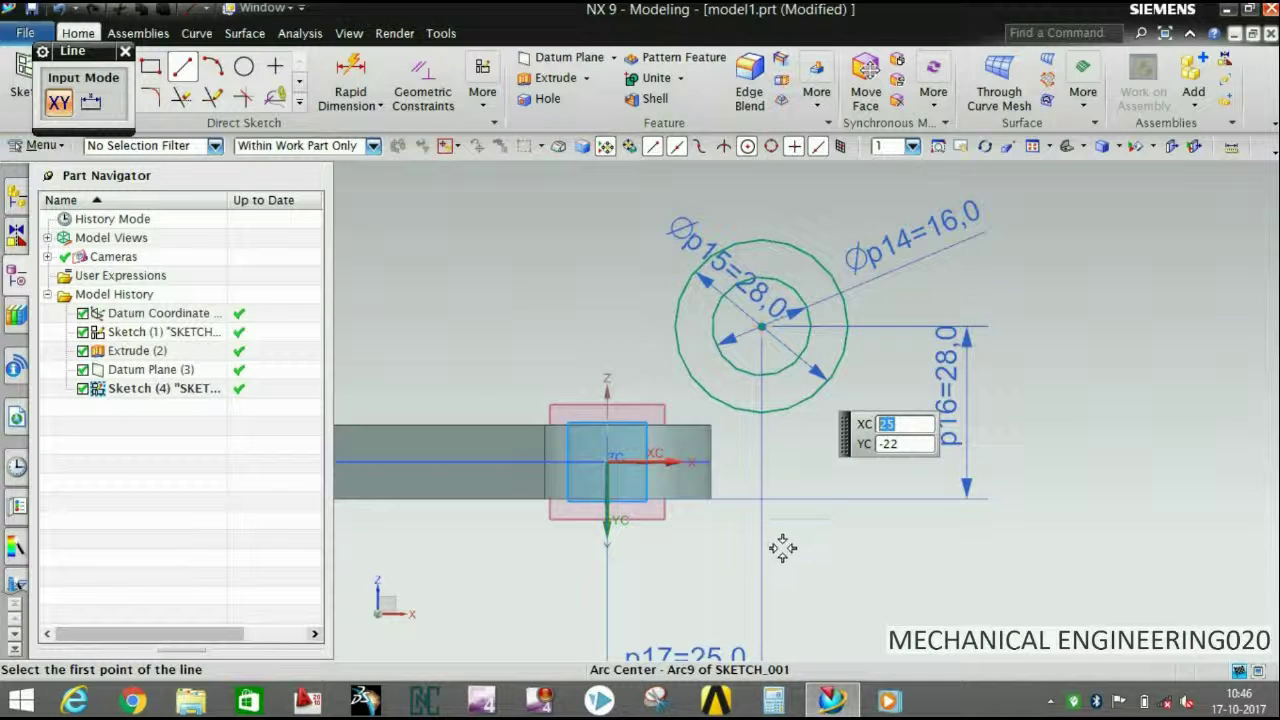
pyautogui.click(797, 393)
pyautogui.scroll(1, 737, 429)
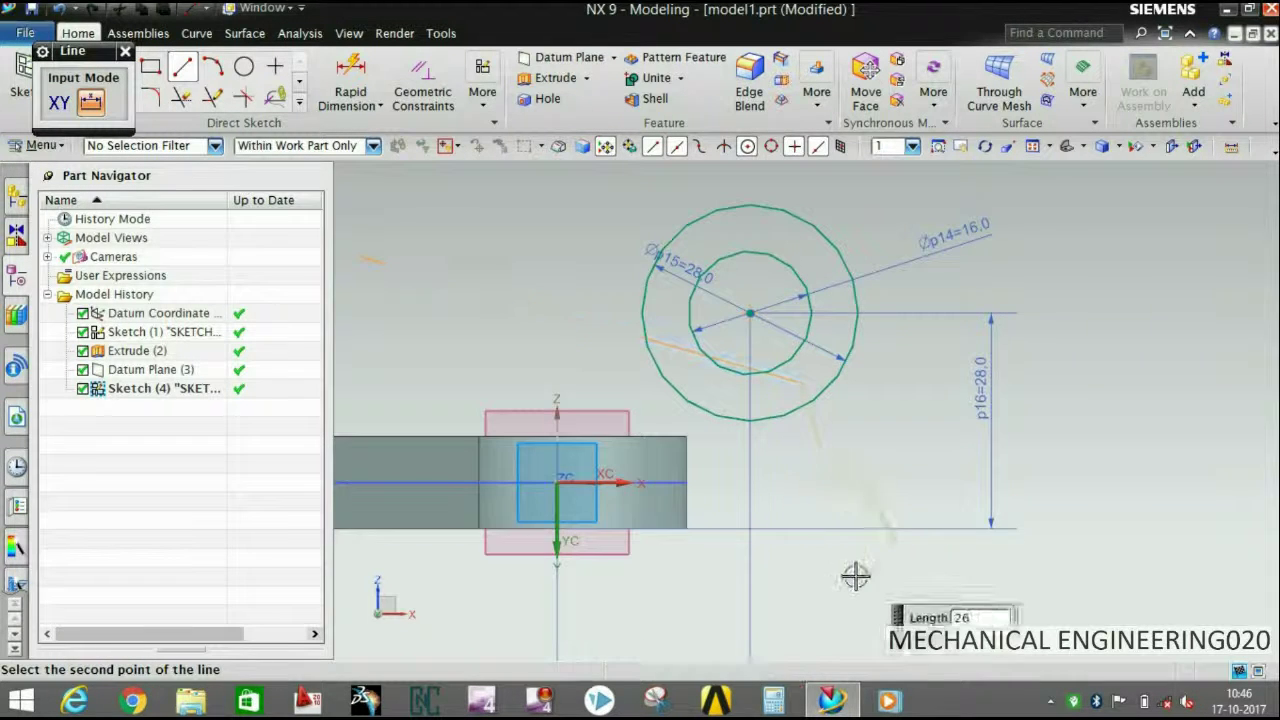
pyautogui.click(805, 580)
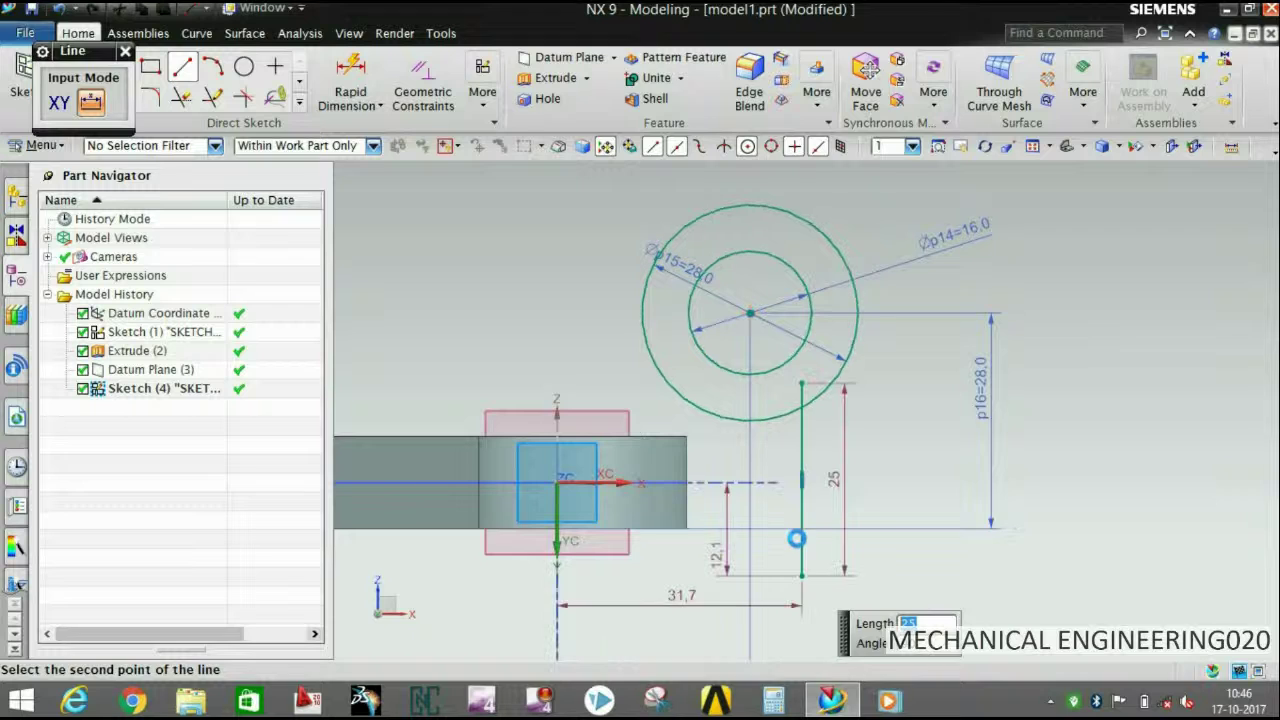
pyautogui.press('Escape')
# Dimension the vertical line to the vertical sketch axis as p18.
pyautogui.press('d')
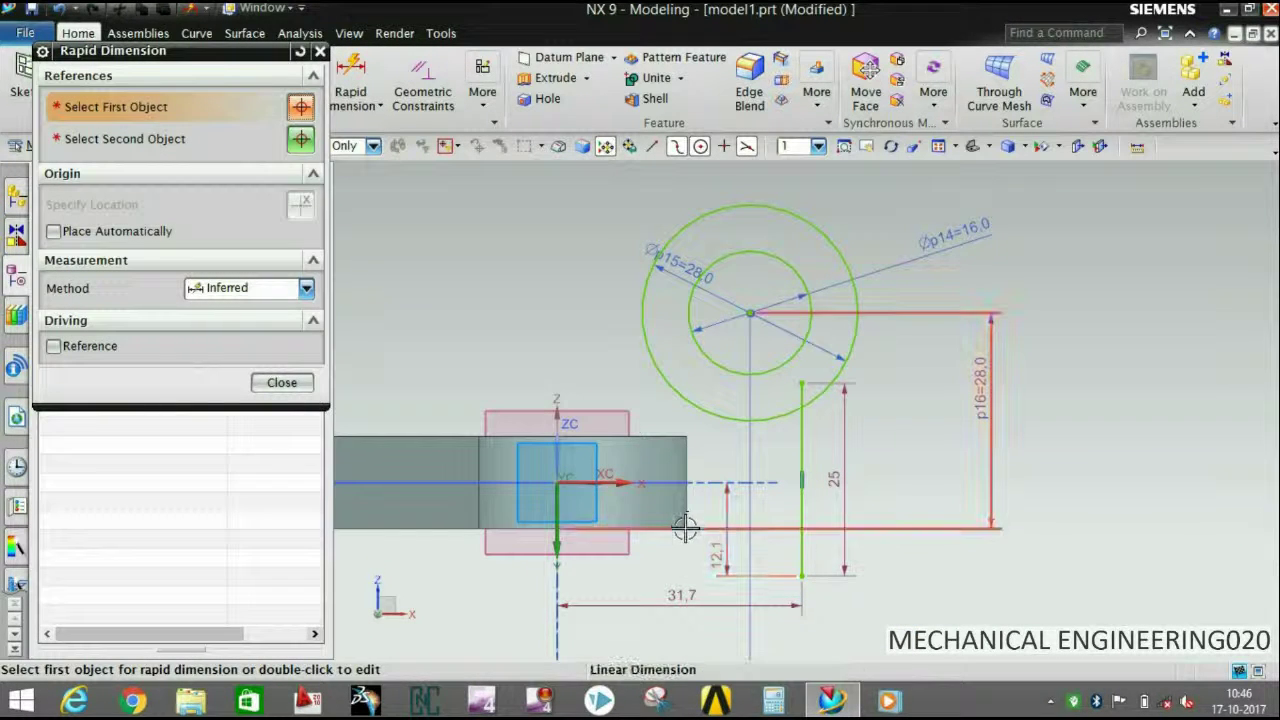
pyautogui.click(797, 515)
pyautogui.click(686, 528)
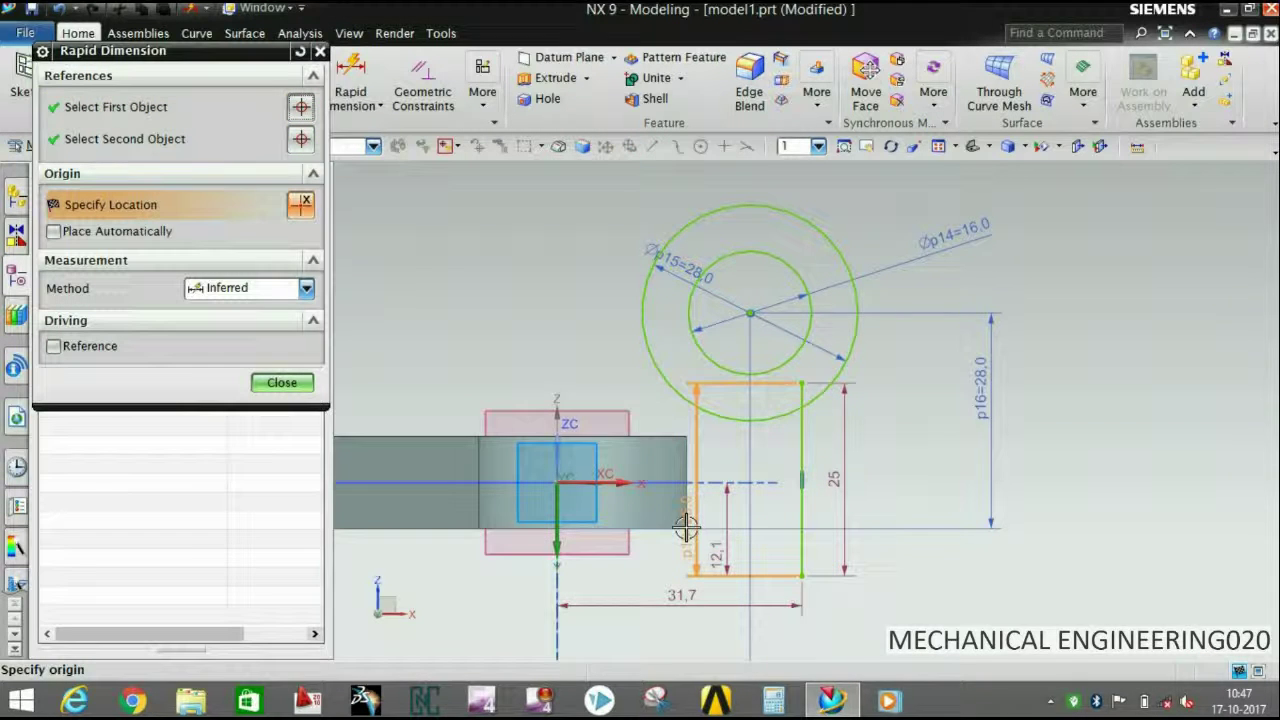
pyautogui.scroll(5, 686, 528)
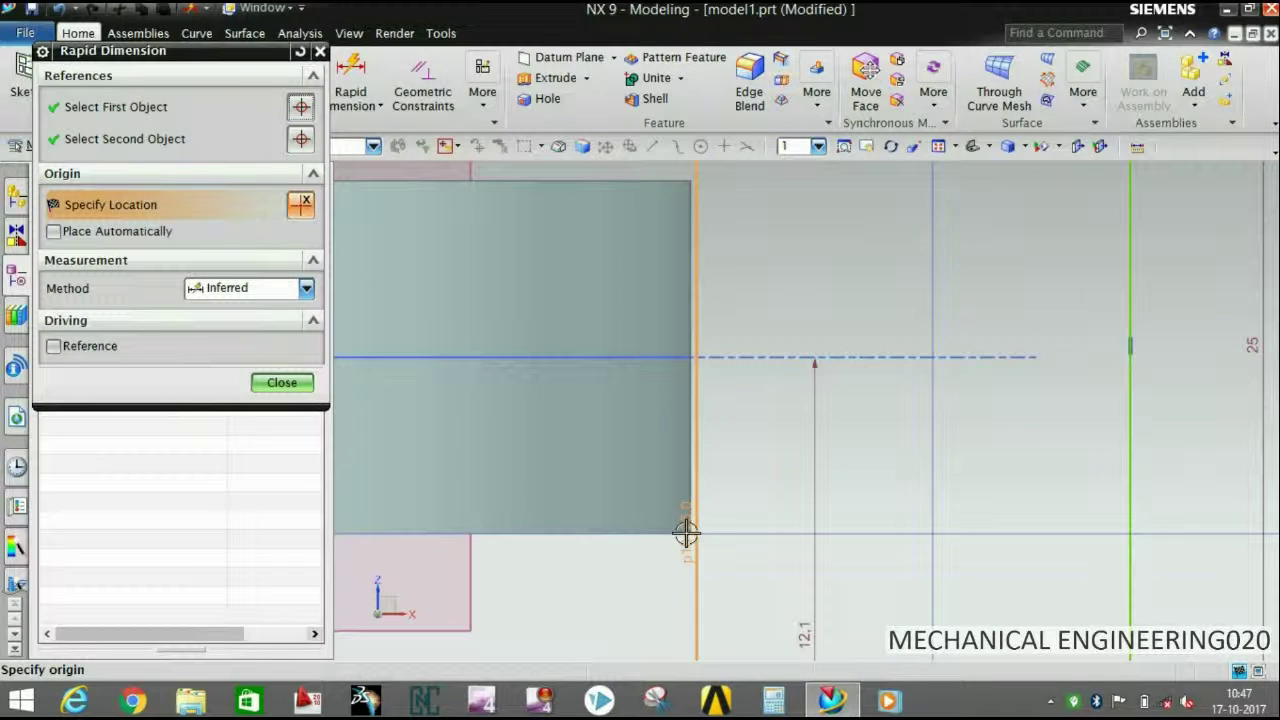
pyautogui.scroll(-4, 689, 488)
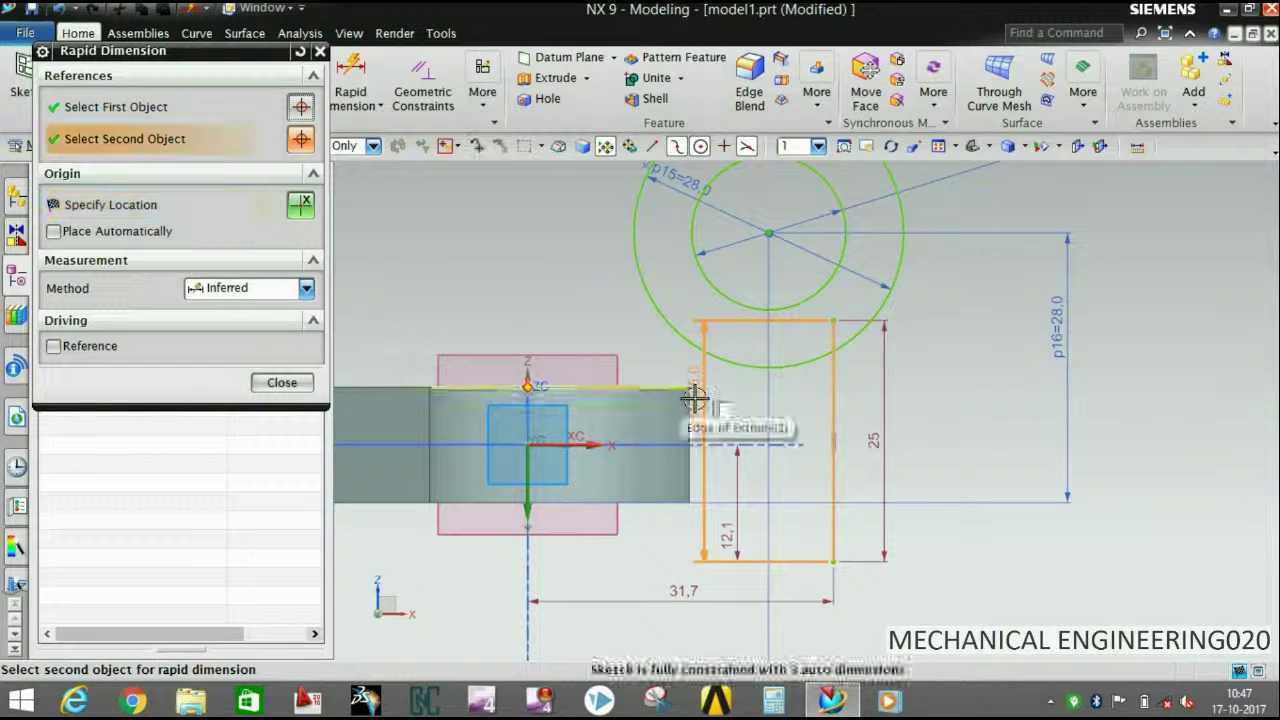
pyautogui.scroll(3, 690, 392)
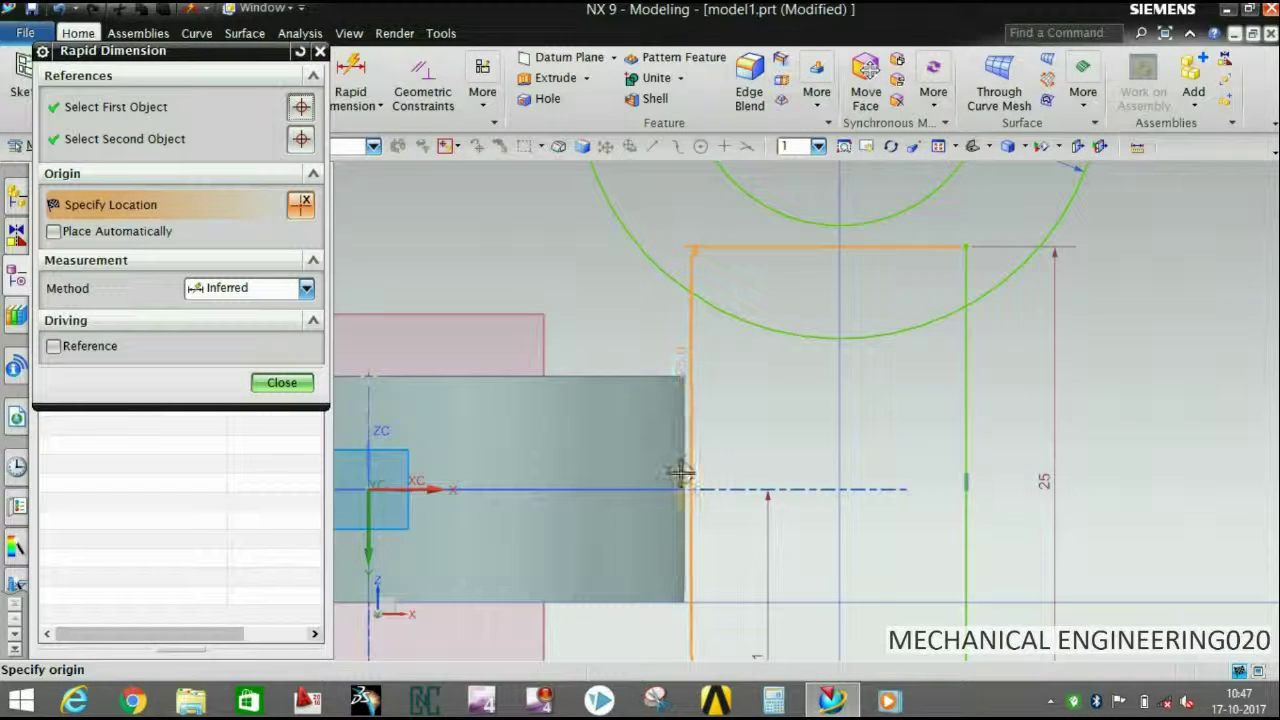
pyautogui.scroll(-3, 717, 421)
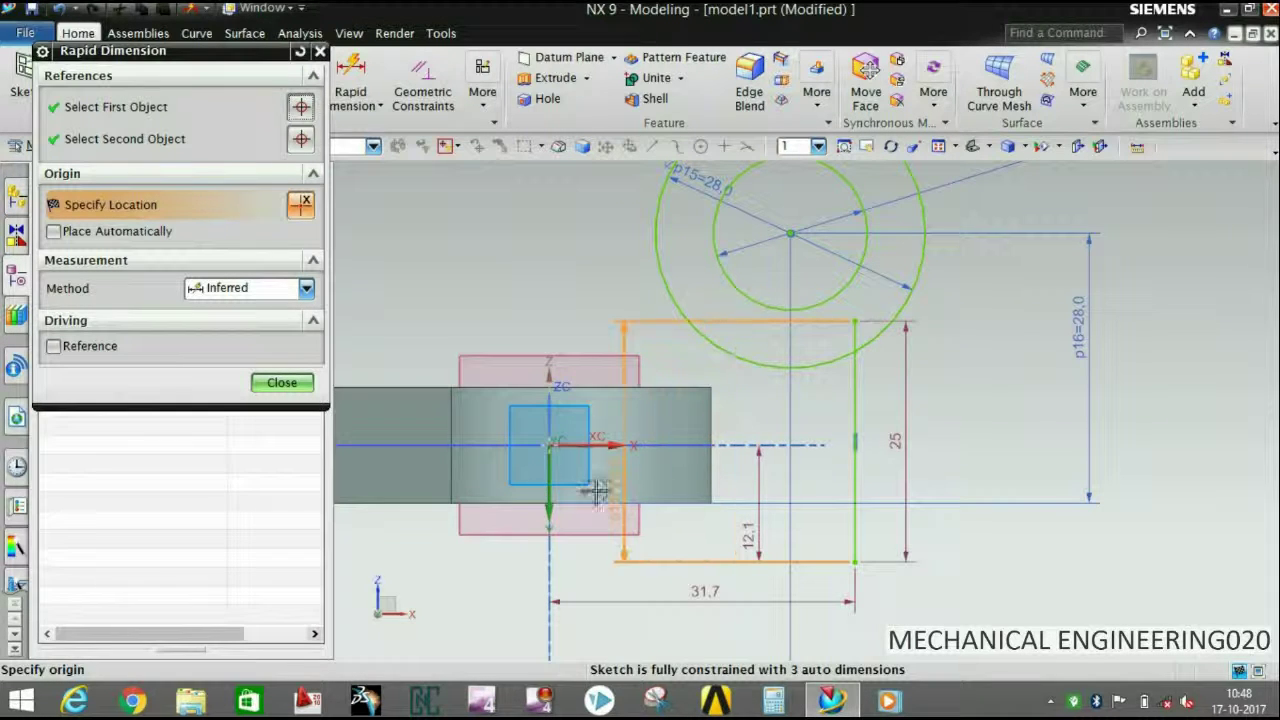
pyautogui.click(548, 492)
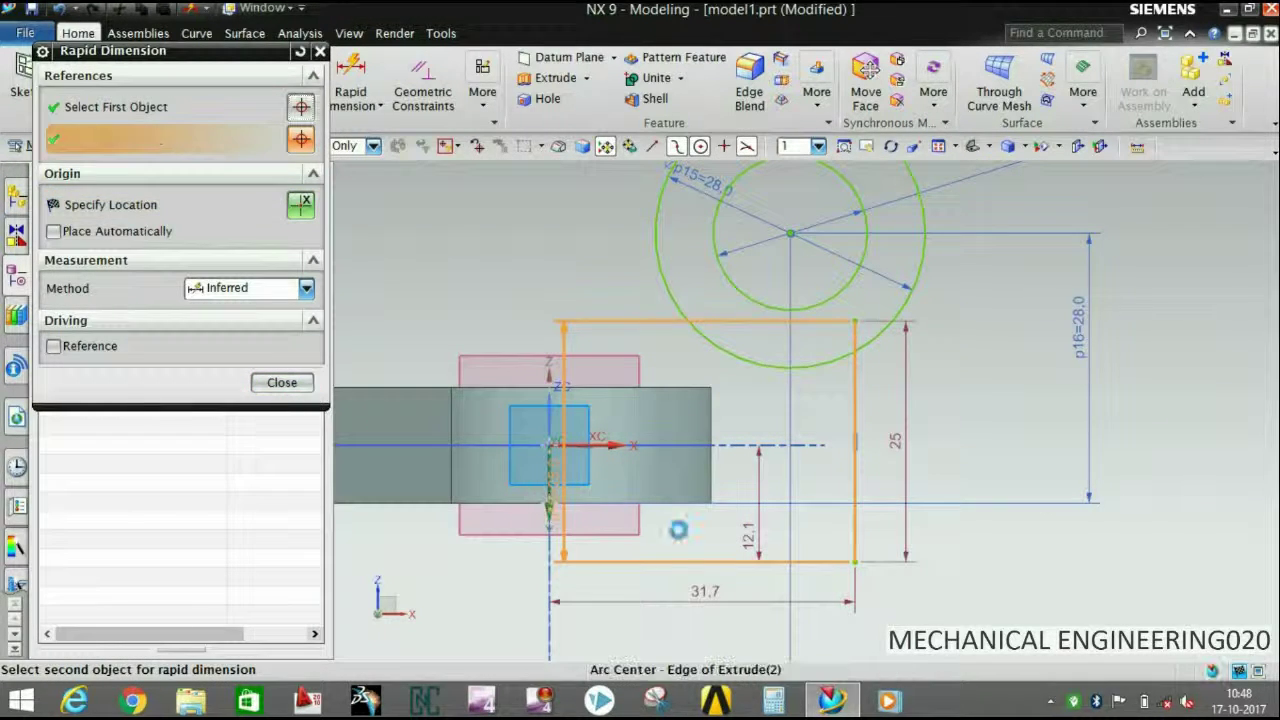
pyautogui.click(745, 566)
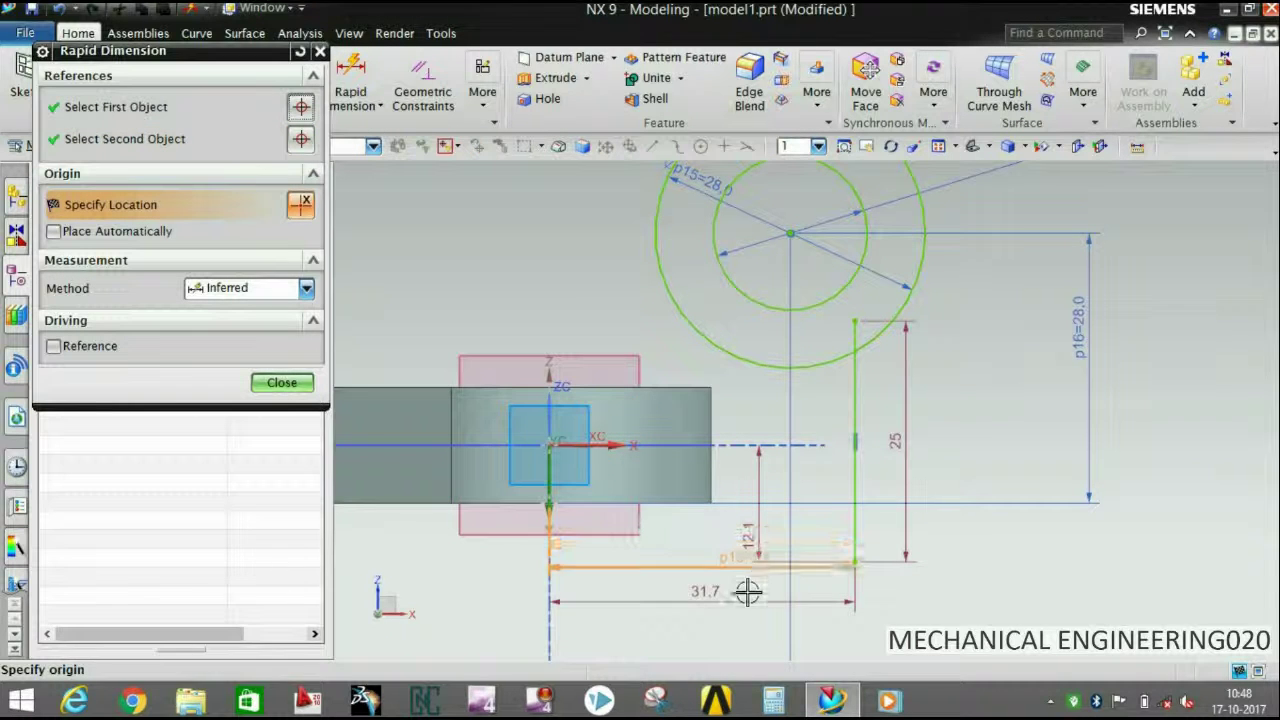
pyautogui.click(719, 643)
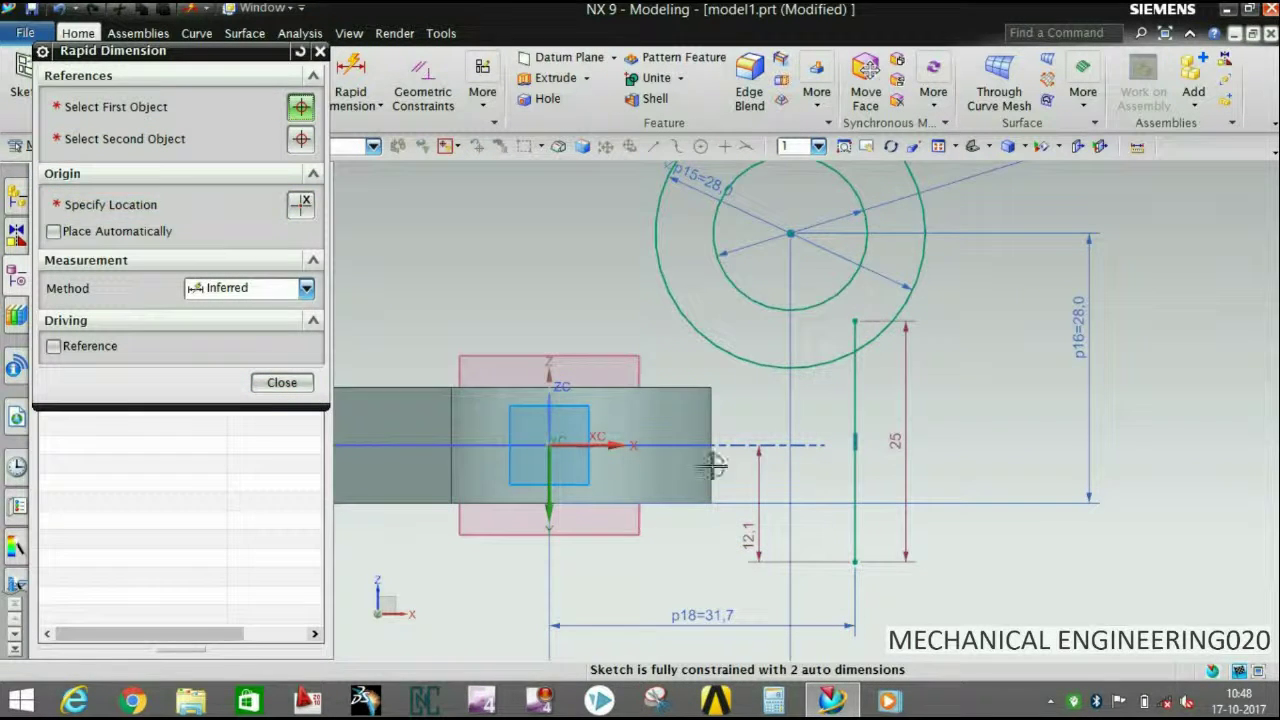
pyautogui.doubleClick(709, 464)
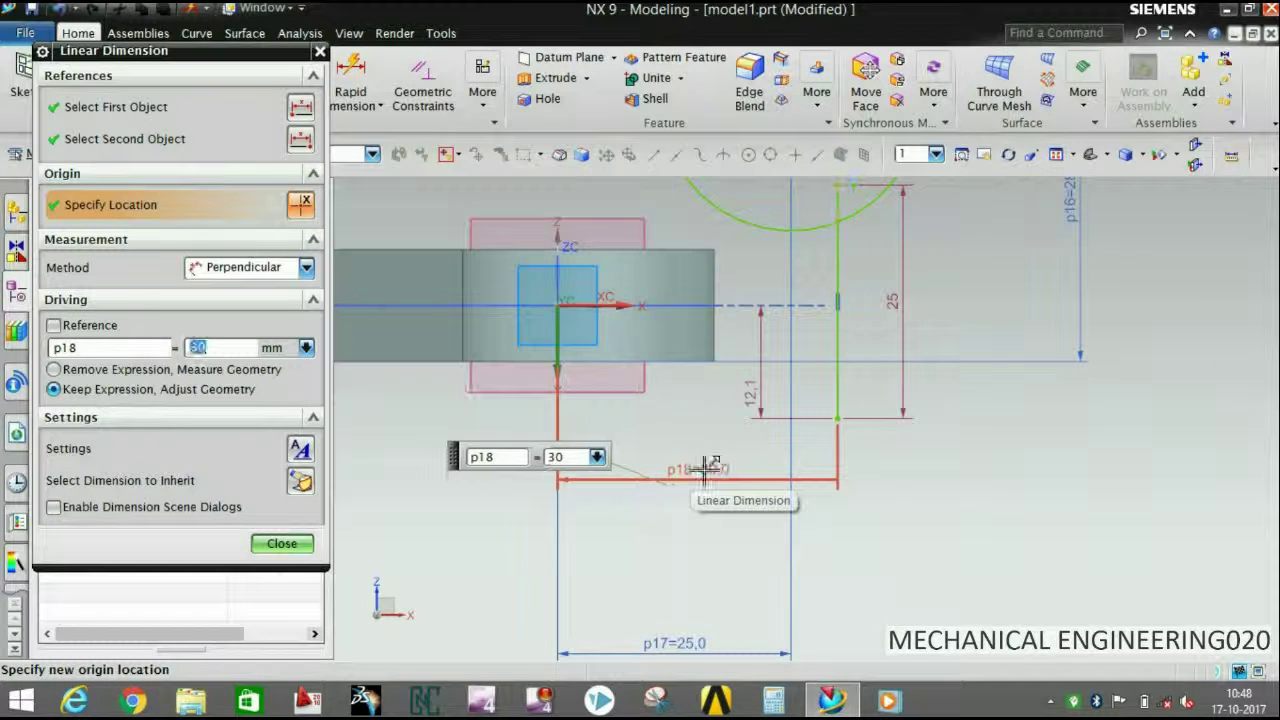
# Confirm dimension p18 as 30 mm.
pyautogui.middleClick(704, 368)
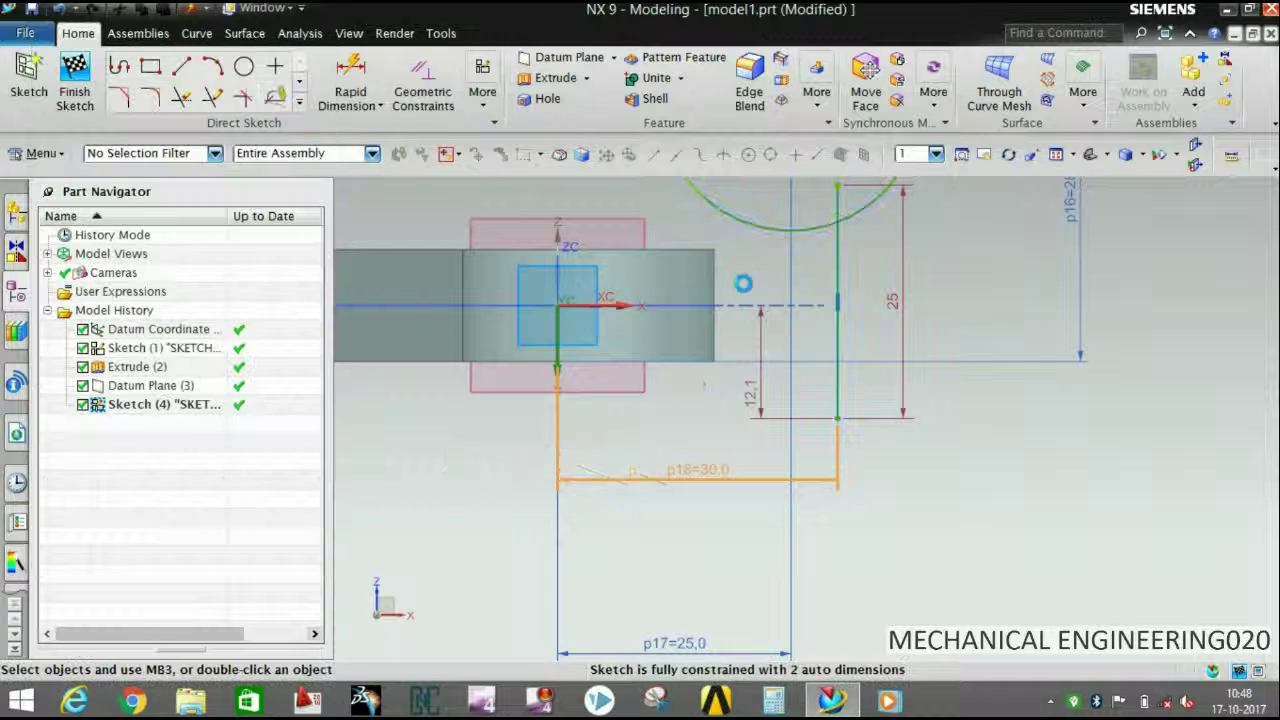
pyautogui.scroll(-1, 743, 277)
pyautogui.scroll(-2, 749, 280)
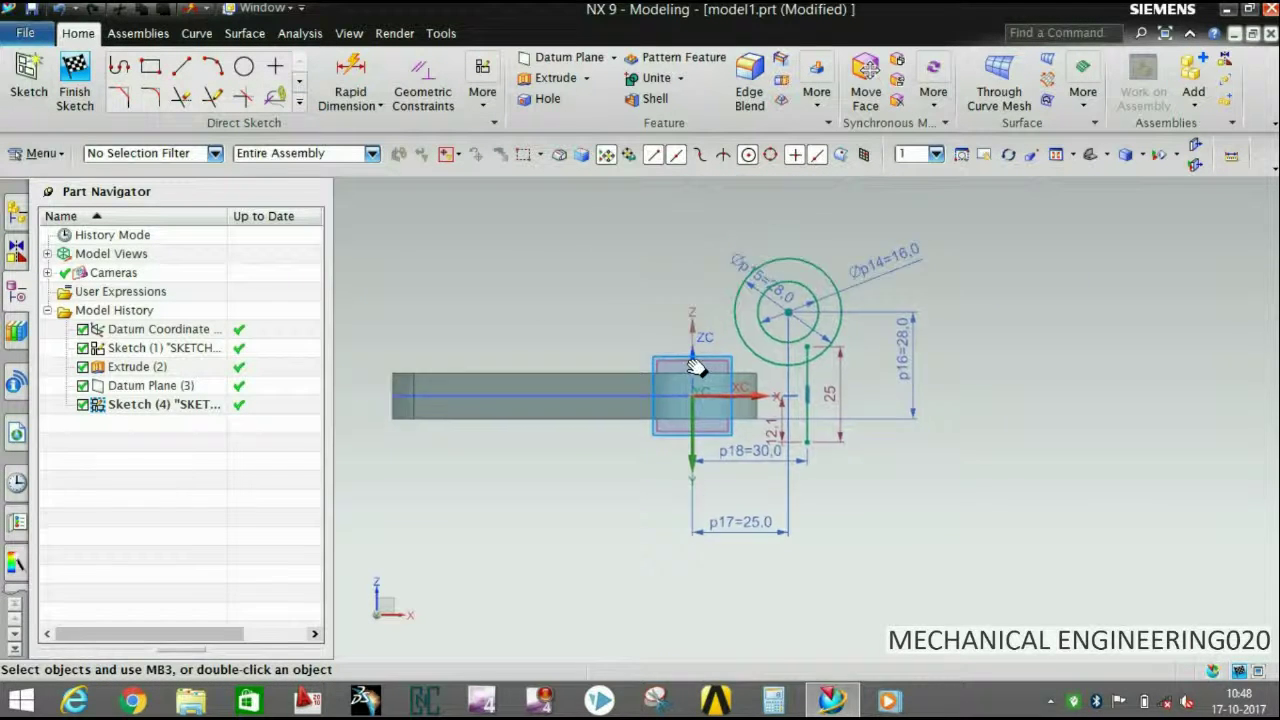
# Project two Extrude (2) edges into Sketch (4).
pyautogui.click(299, 102)
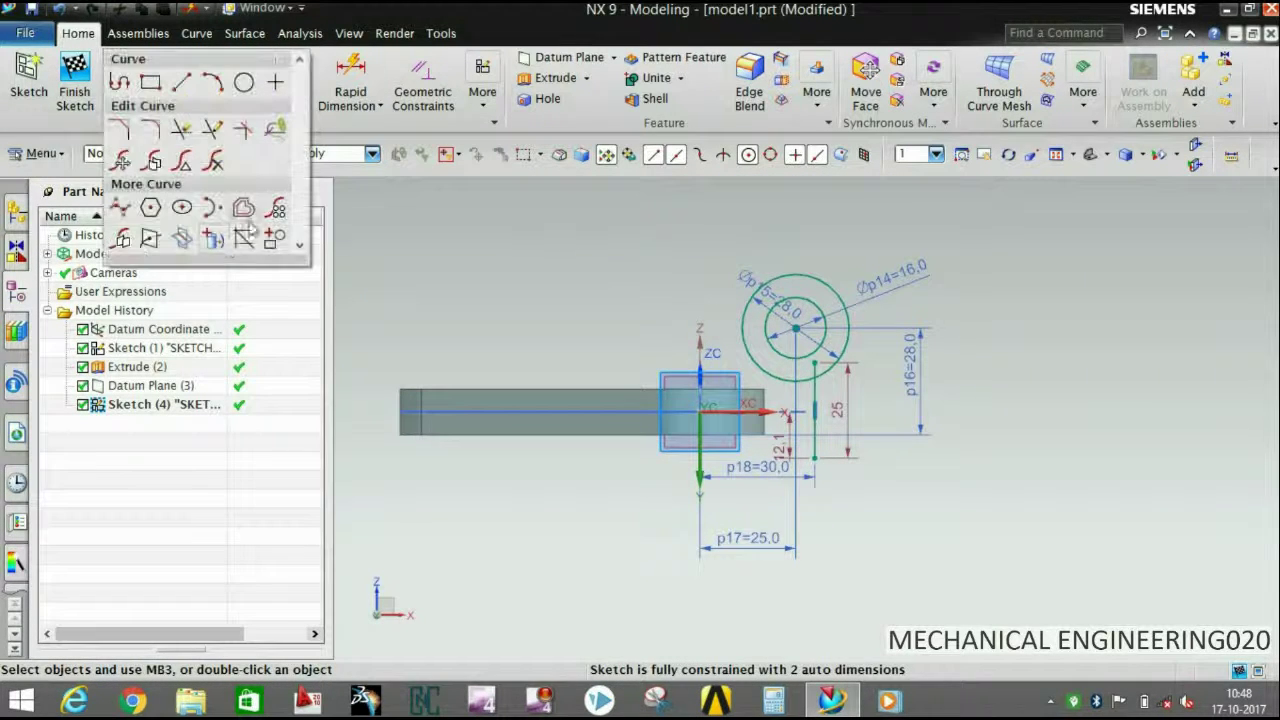
pyautogui.click(214, 240)
pyautogui.click(628, 388)
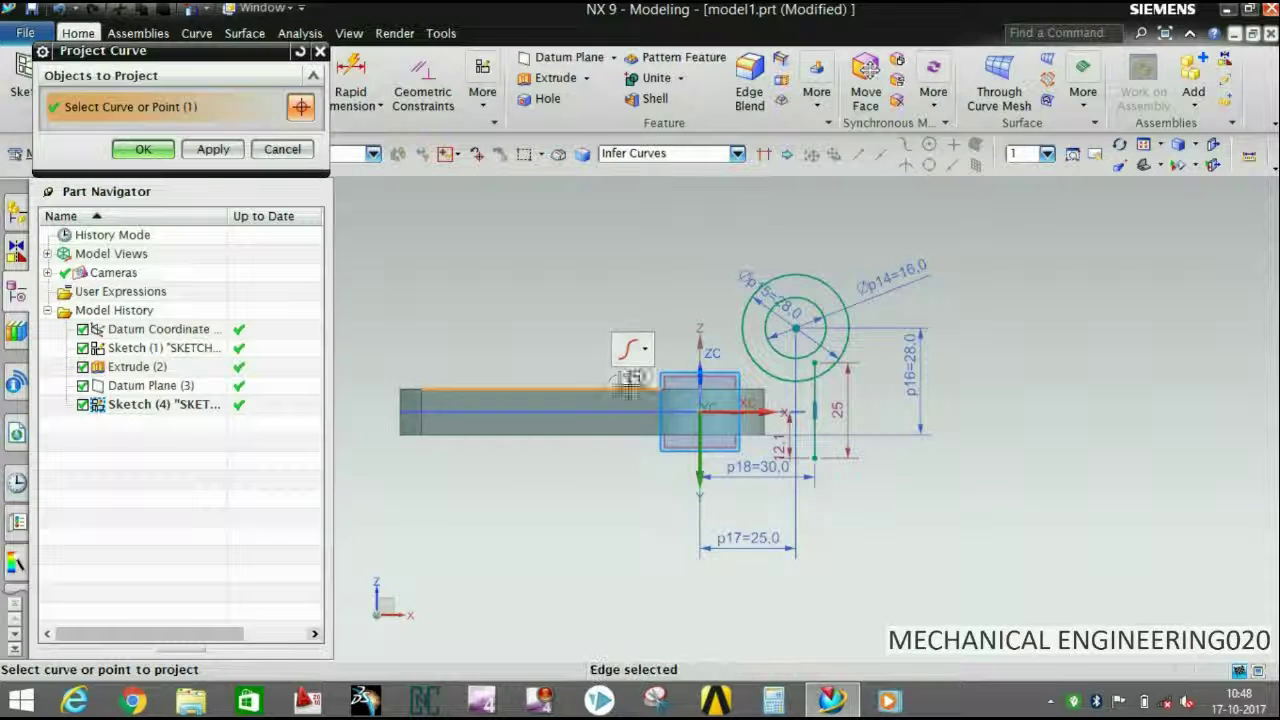
pyautogui.scroll(2, 752, 381)
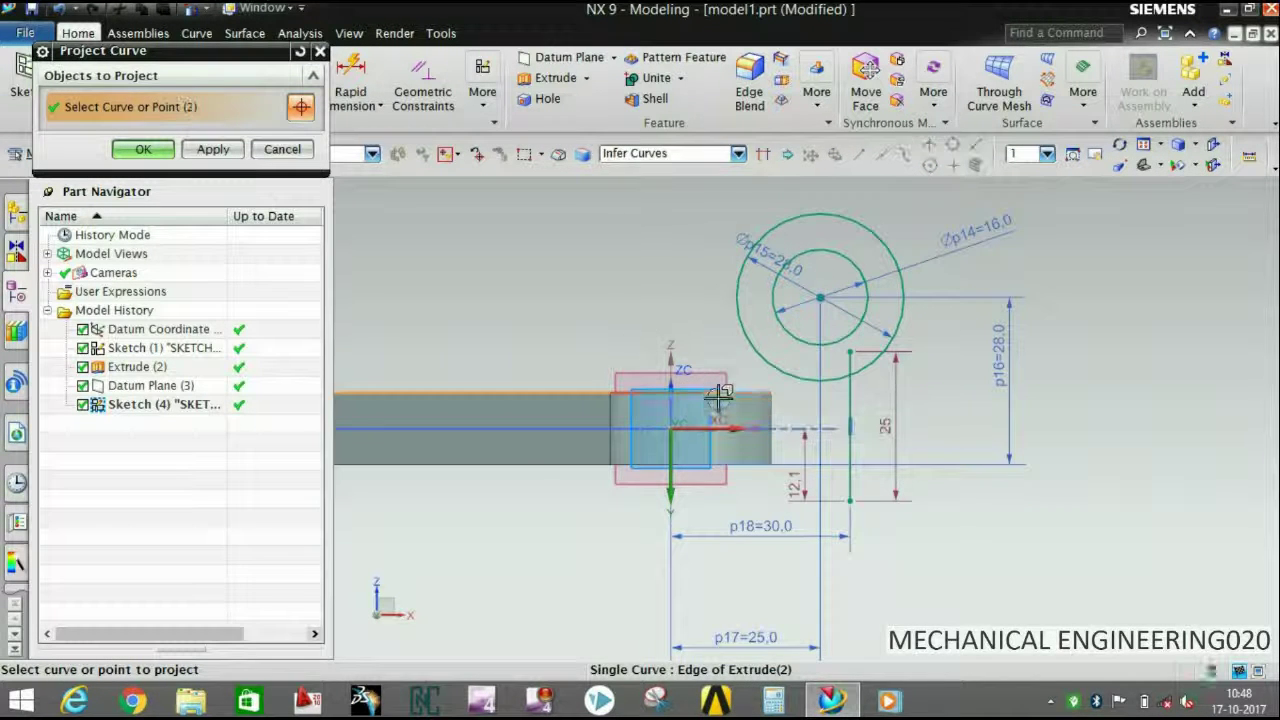
pyautogui.click(690, 395)
pyautogui.click(143, 150)
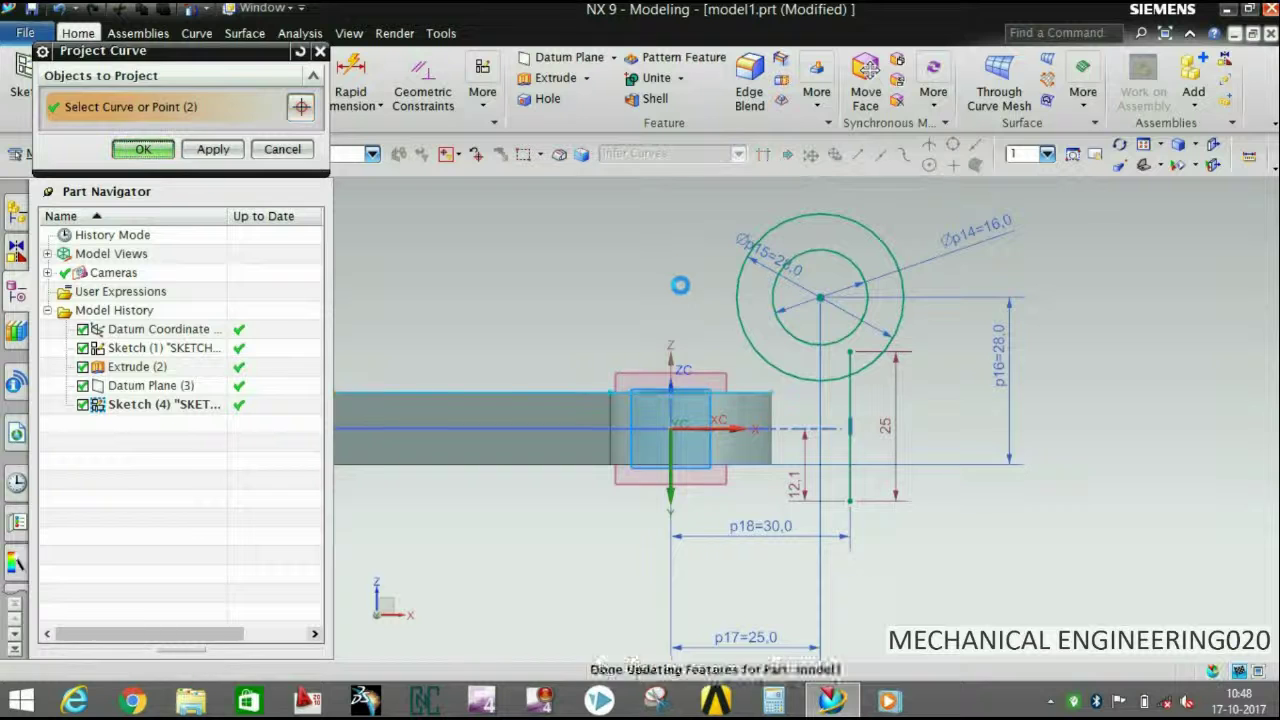
pyautogui.scroll(-2, 543, 300)
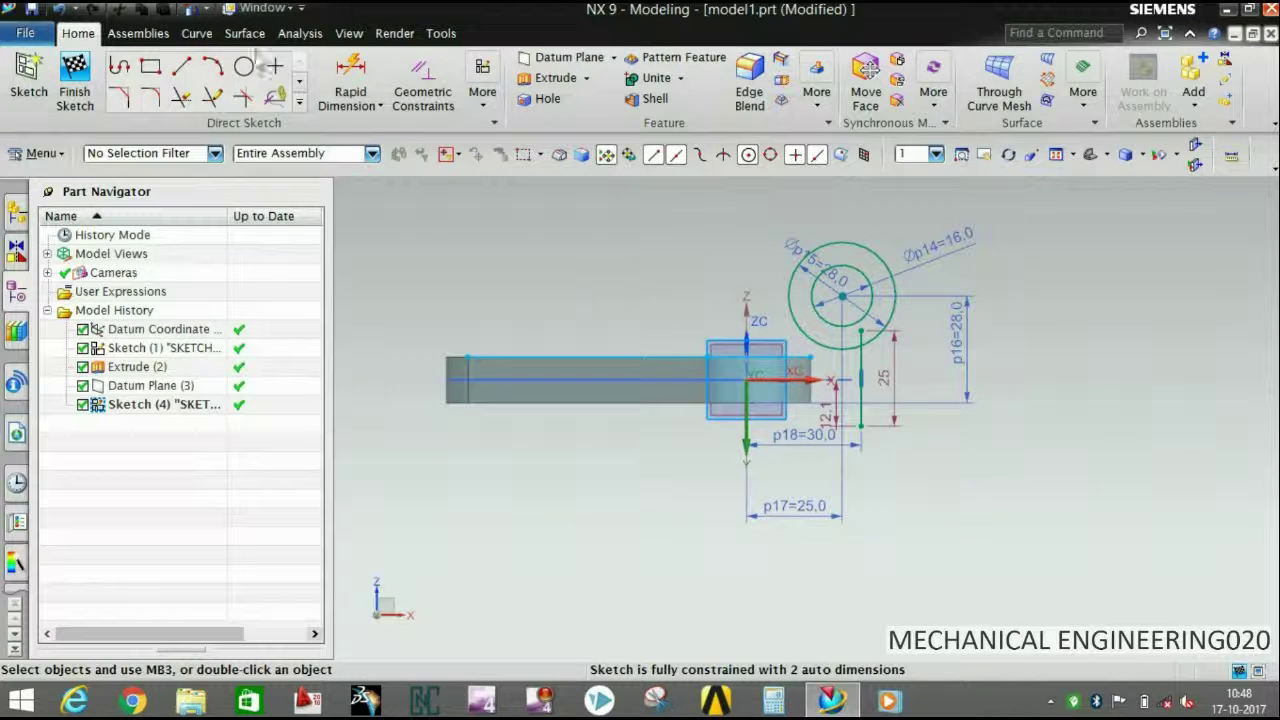
pyautogui.click(185, 68)
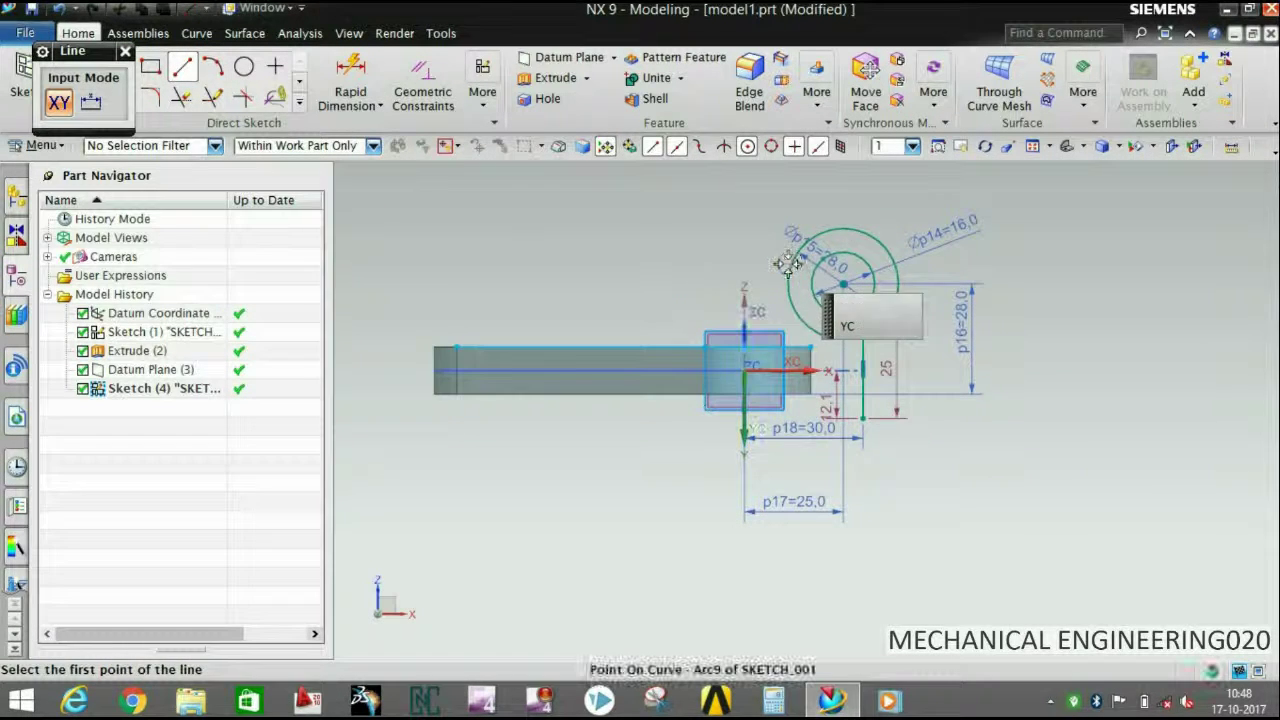
# Draw a line from the outer circle to the plate's top edge.
pyautogui.click(820, 226)
pyautogui.click(535, 343)
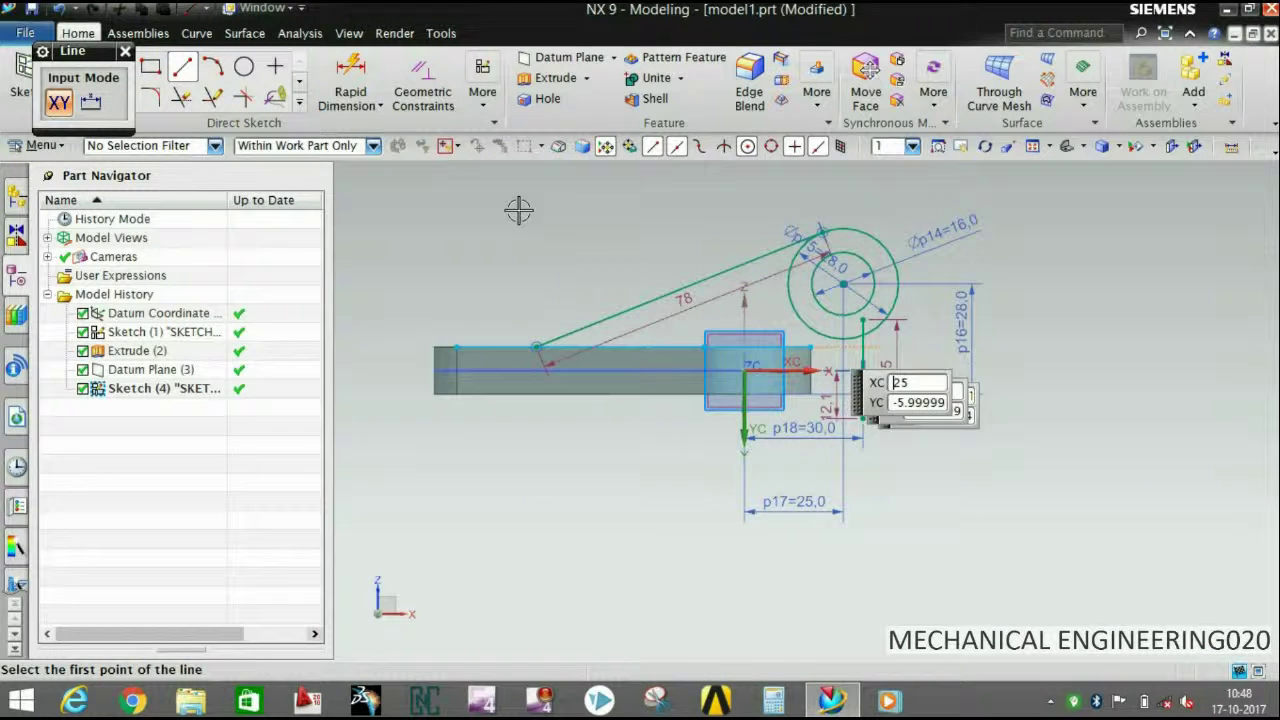
pyautogui.click(125, 51)
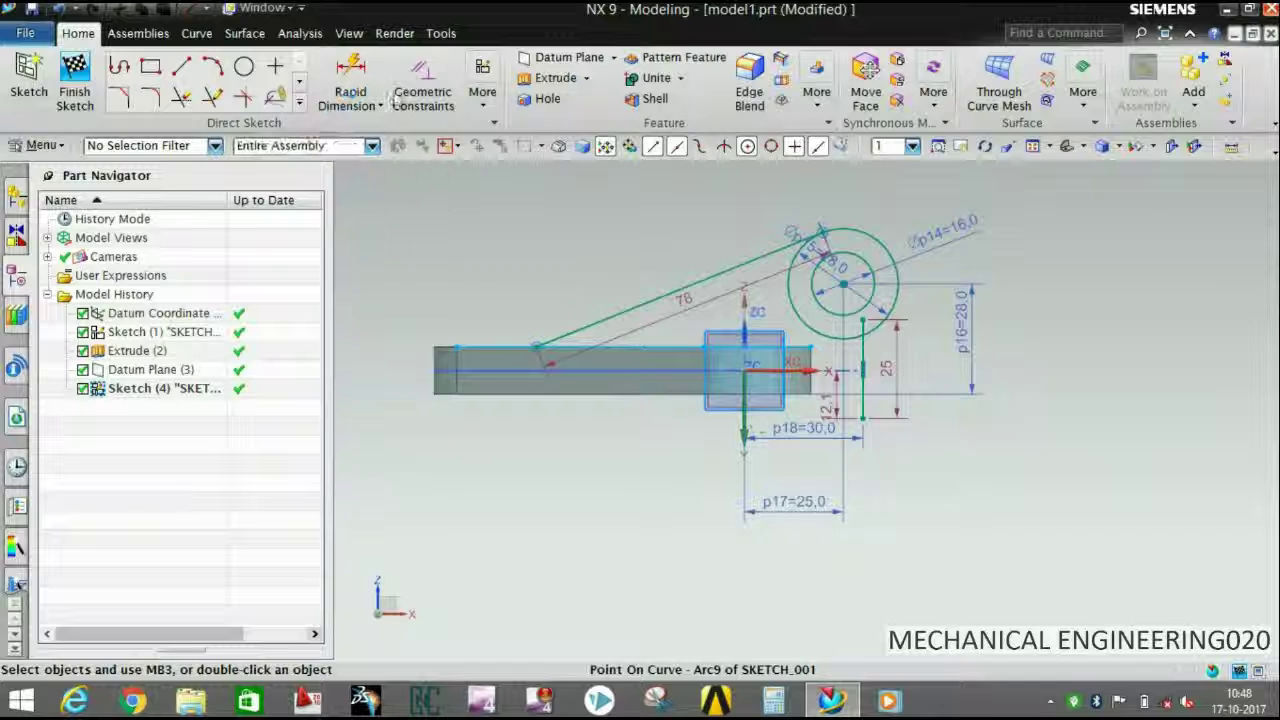
# Dimension the line's left end horizontally as p19 = 82 mm.
pyautogui.press('d')
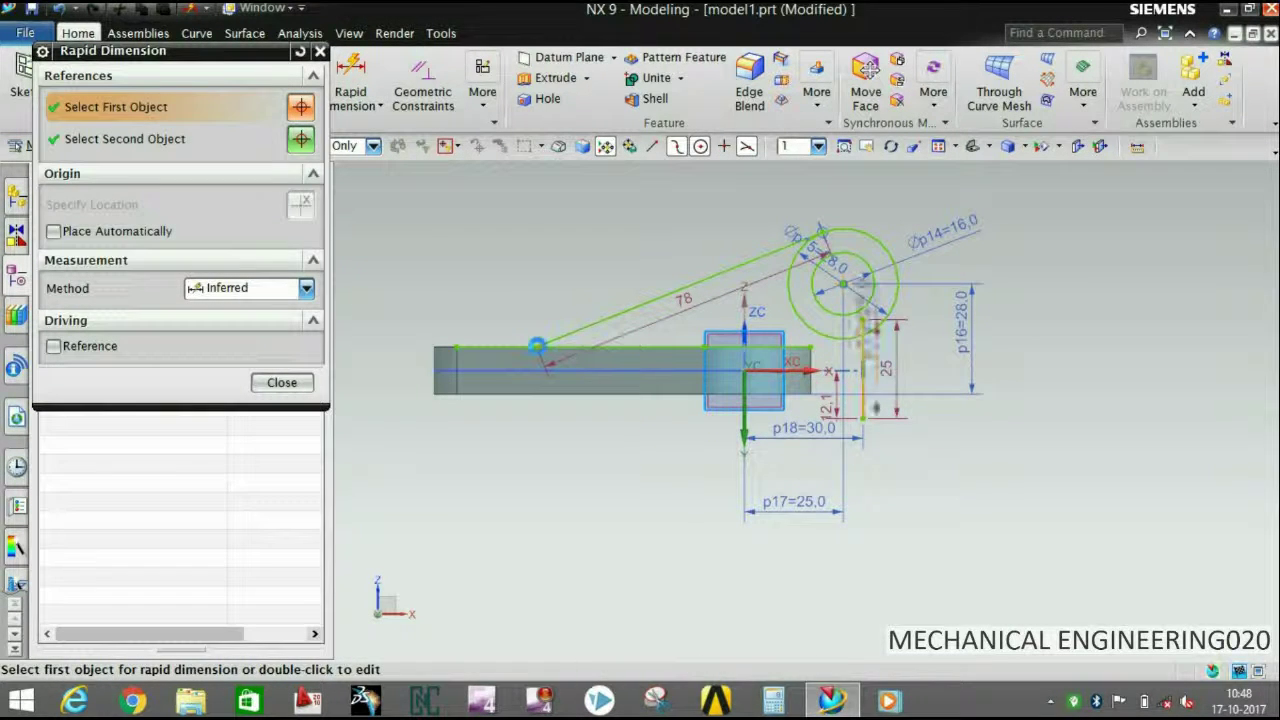
pyautogui.click(537, 346)
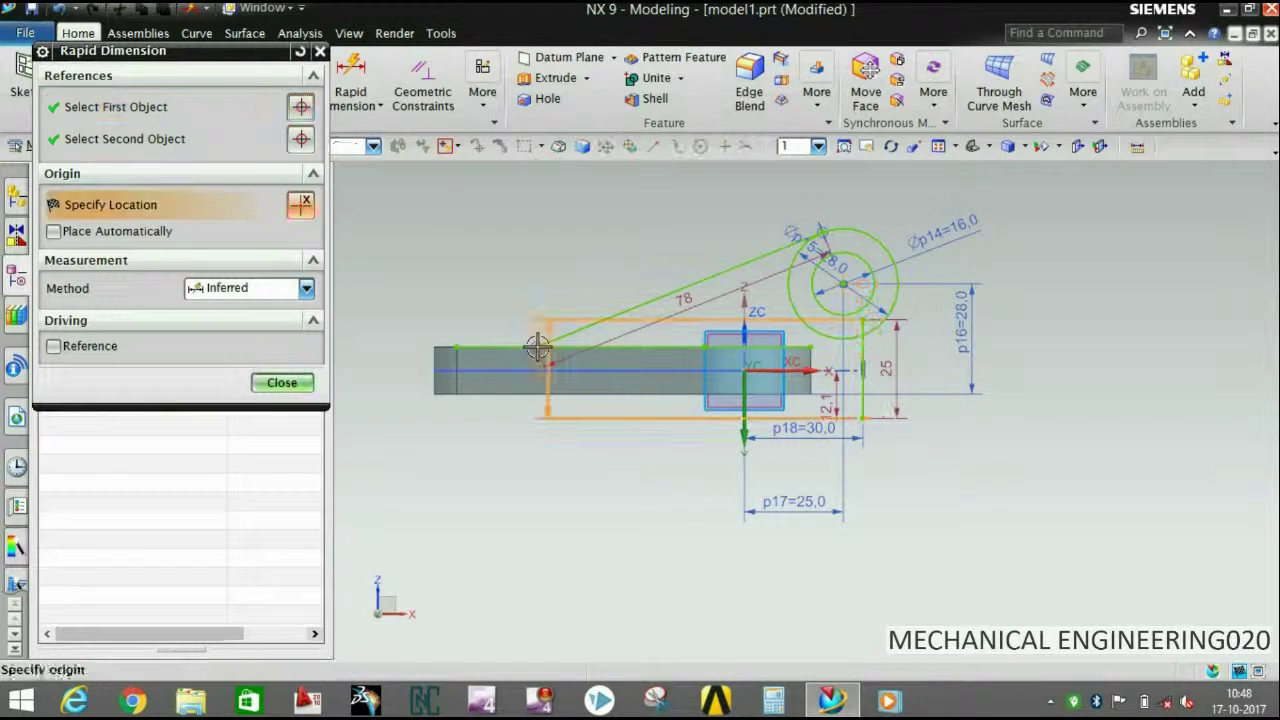
pyautogui.click(621, 535)
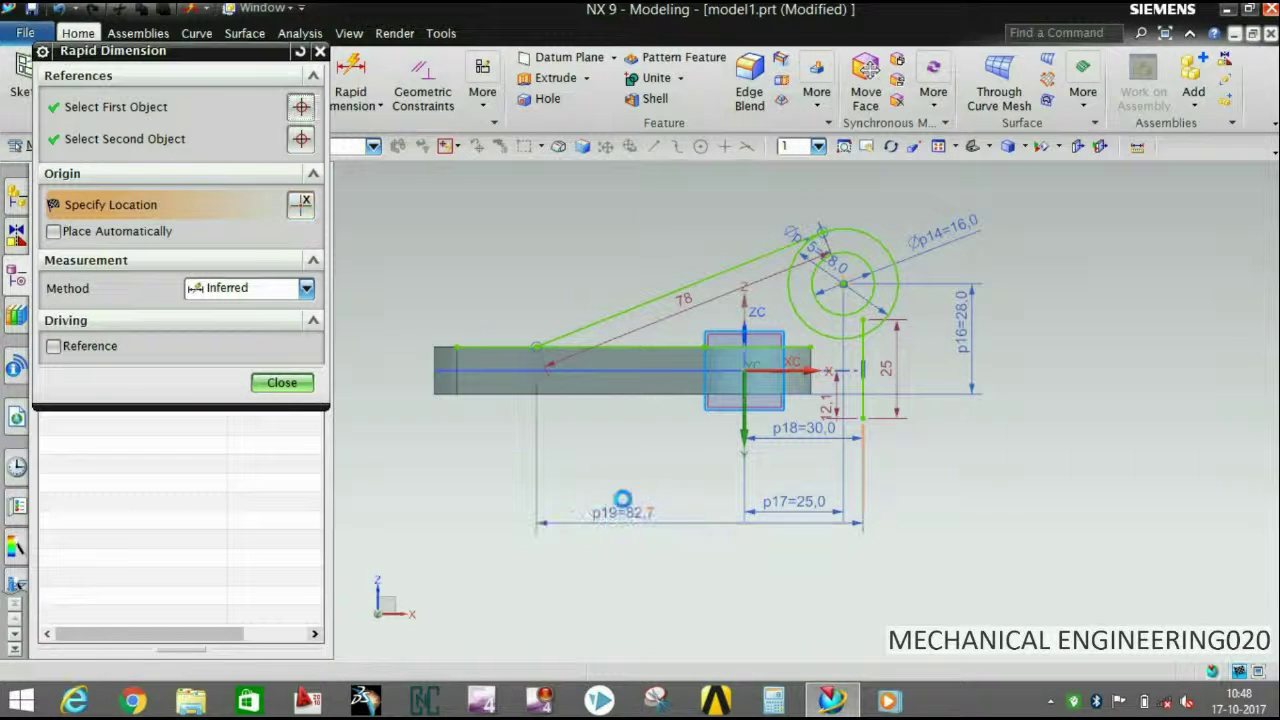
pyautogui.middleClick(643, 520)
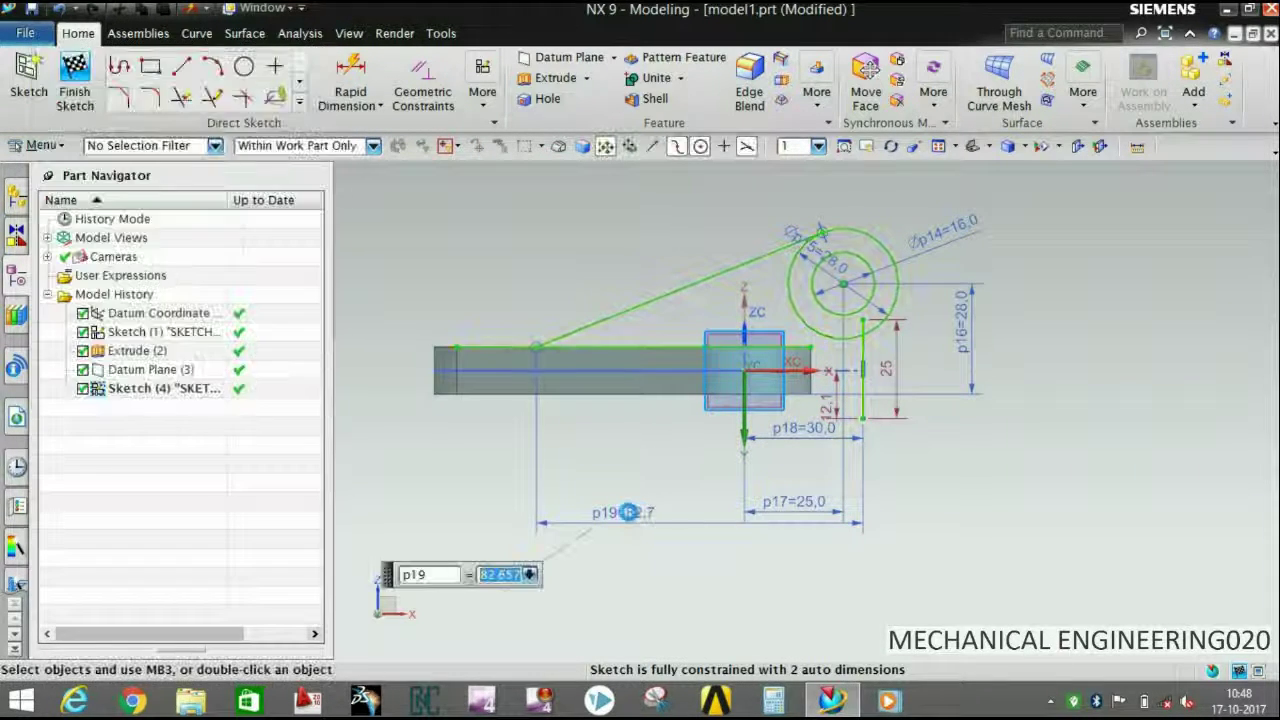
pyautogui.doubleClick(628, 512)
pyautogui.write('82')
pyautogui.press('Return')
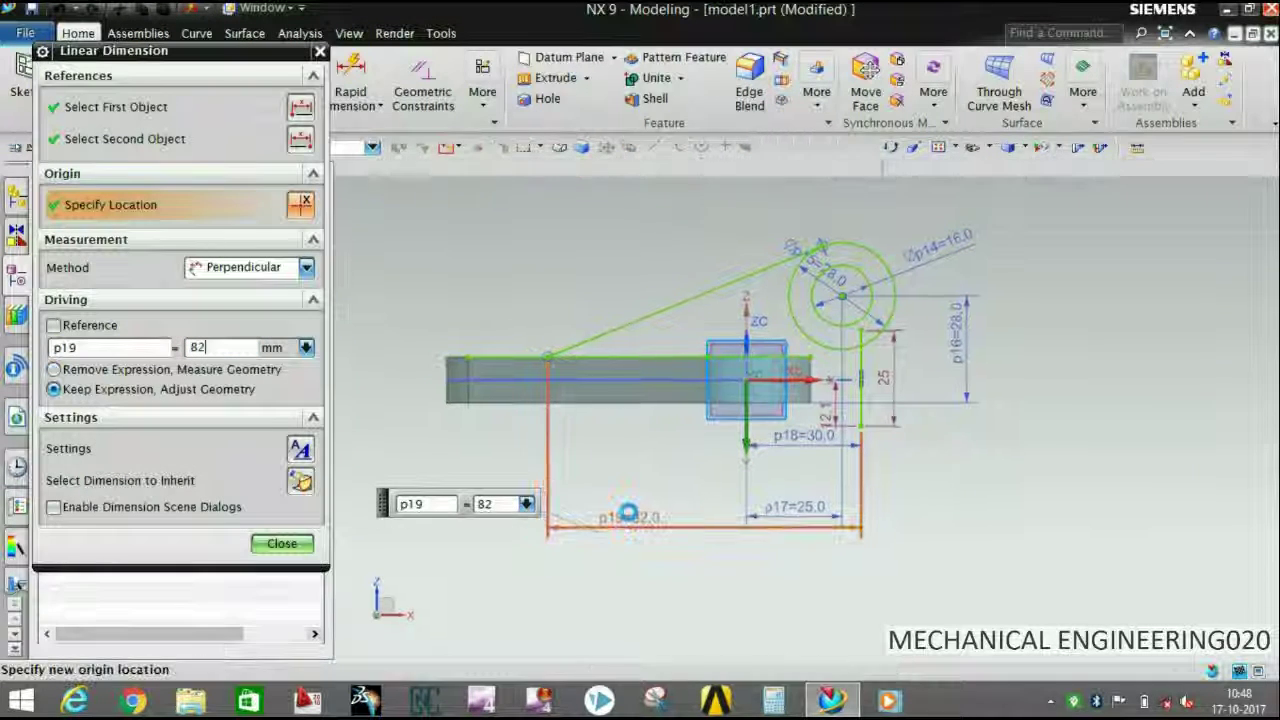
pyautogui.click(298, 546)
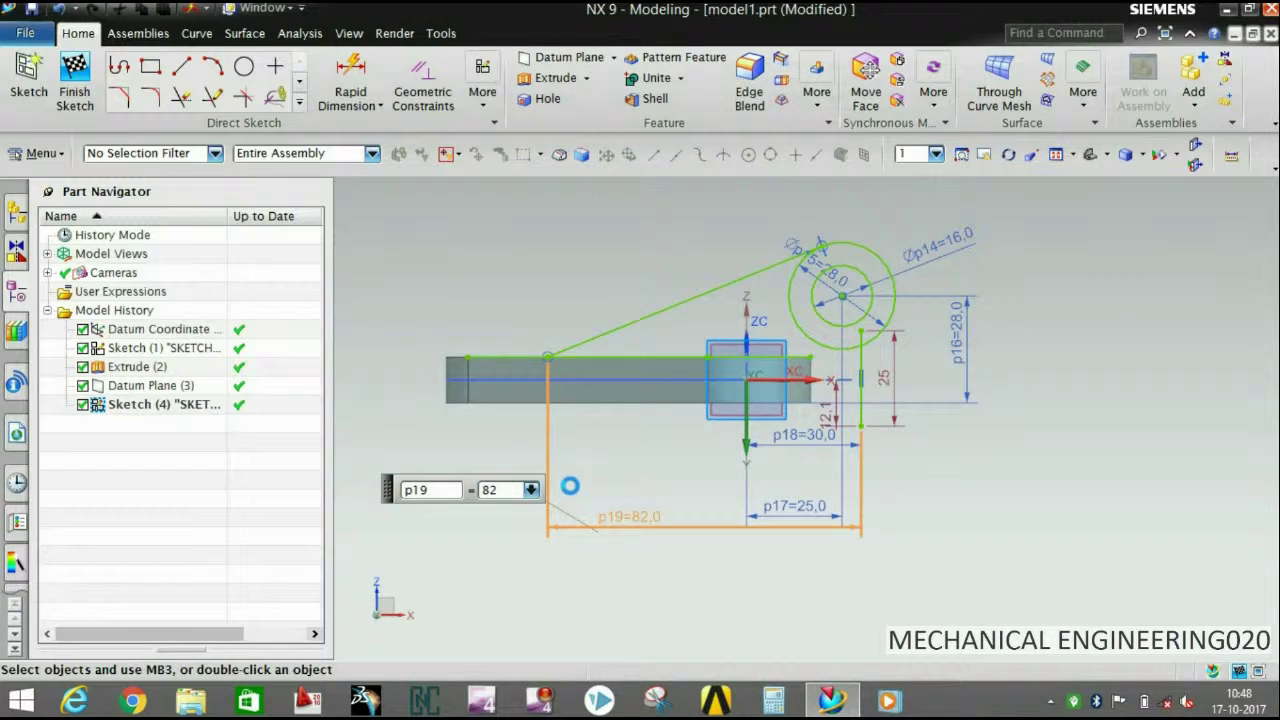
pyautogui.scroll(1, 650, 445)
pyautogui.moveTo(650, 445); pyautogui.dragTo(706, 462, button='middle')
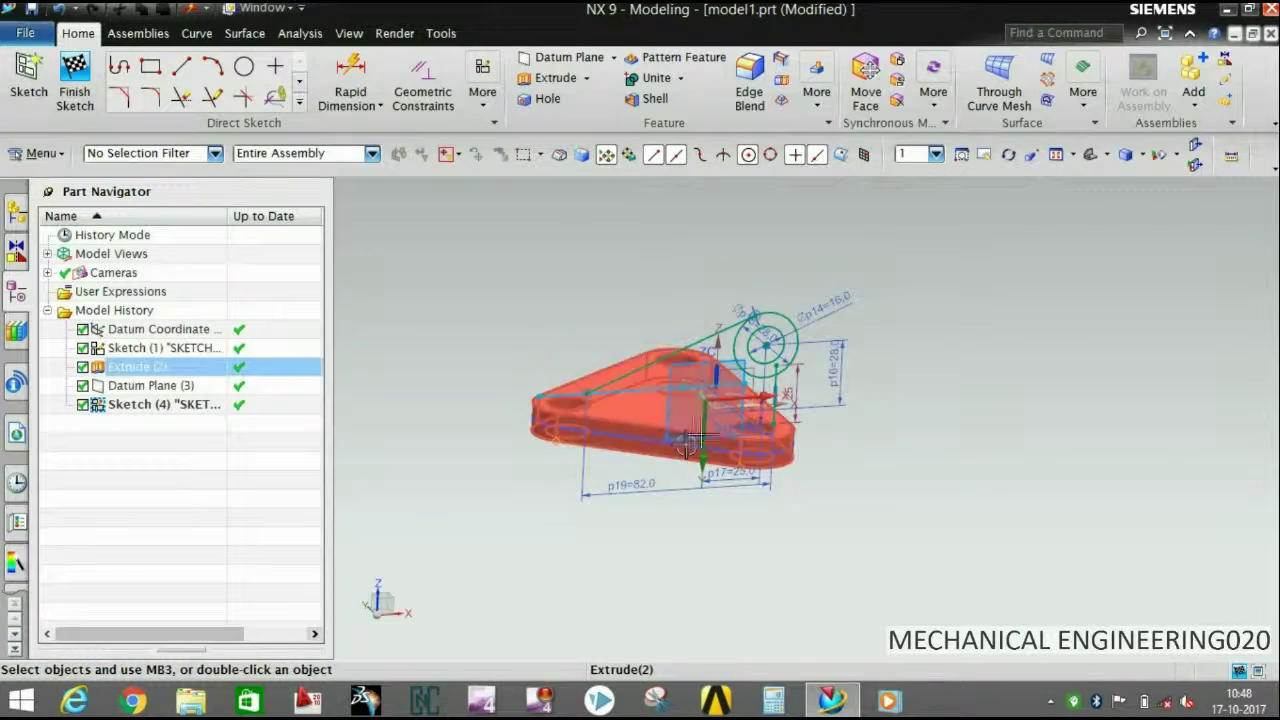
pyautogui.hotkey('shift', 'F8')
# Draw a line from the plate's top-right corner to the vertical line.
pyautogui.scroll(-4, 770, 409)
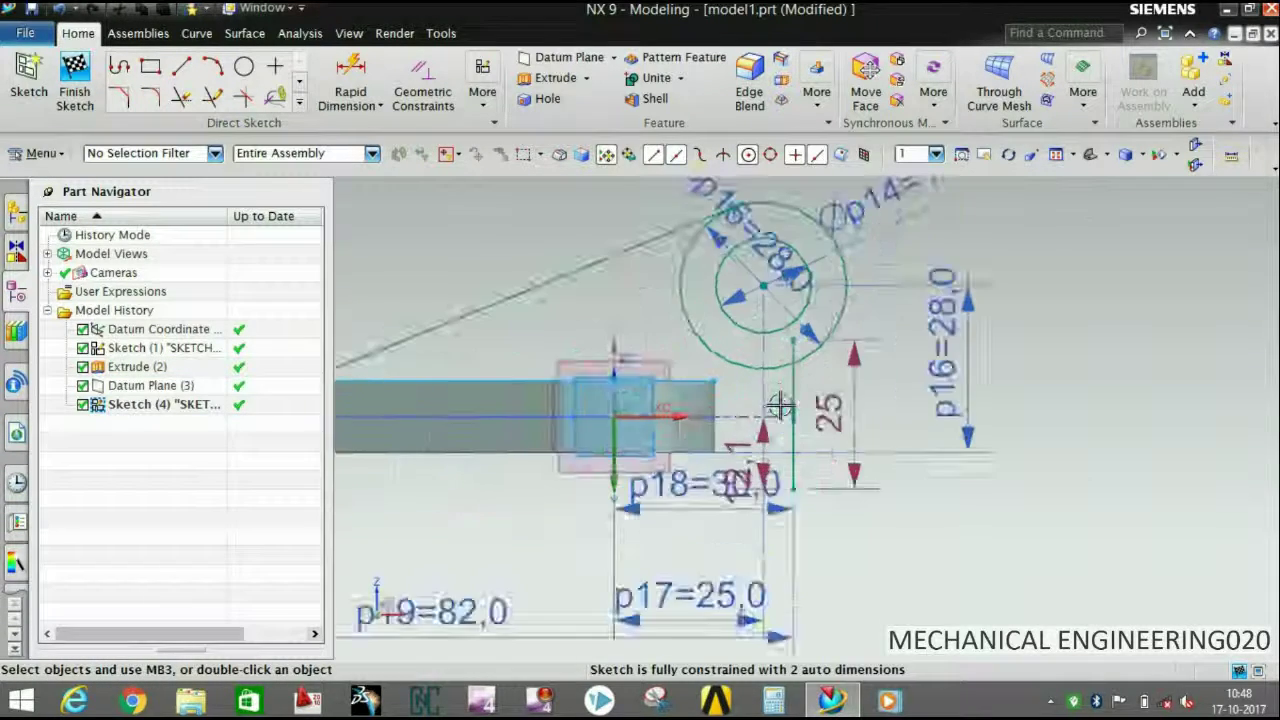
pyautogui.click(181, 66)
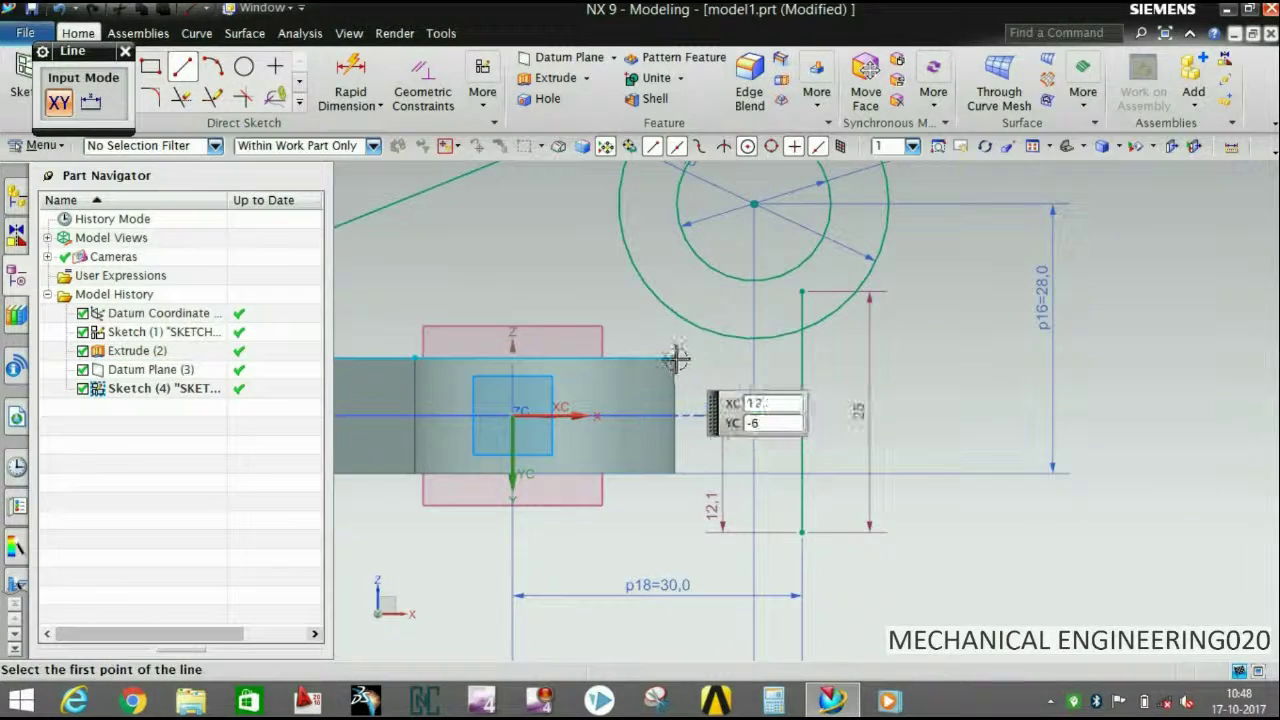
pyautogui.click(676, 357)
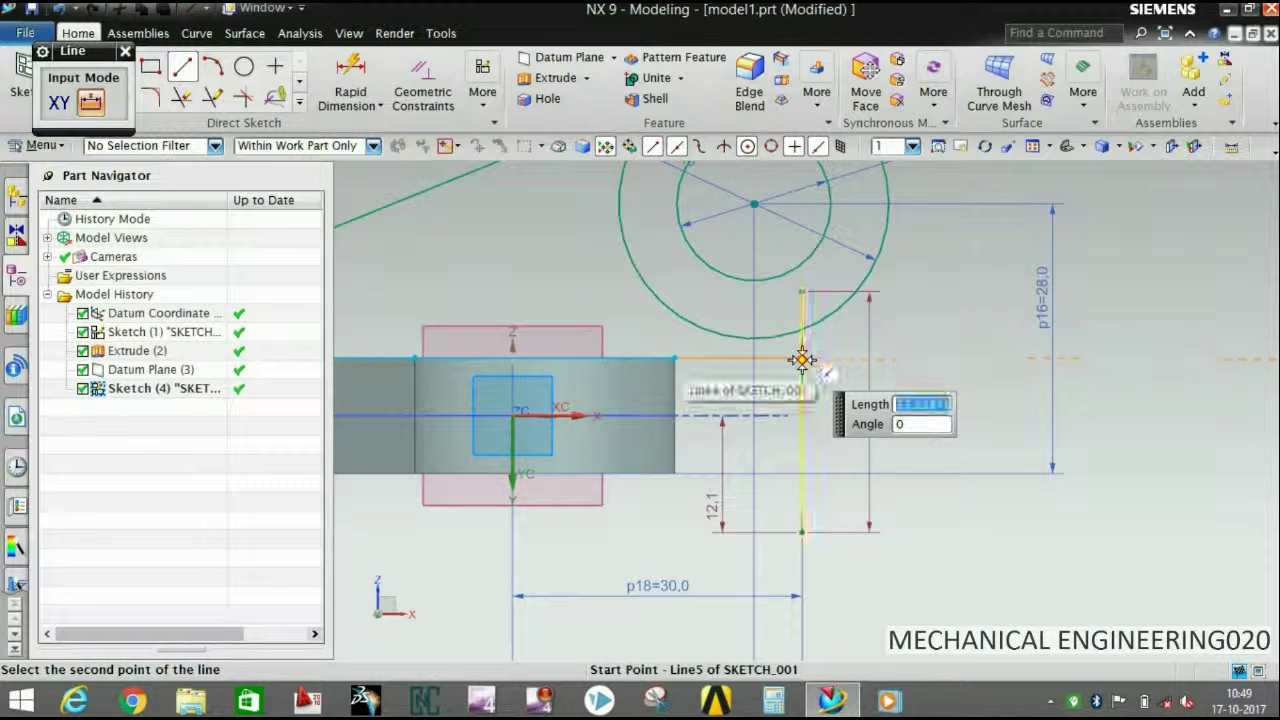
pyautogui.click(802, 360)
pyautogui.press('Escape')
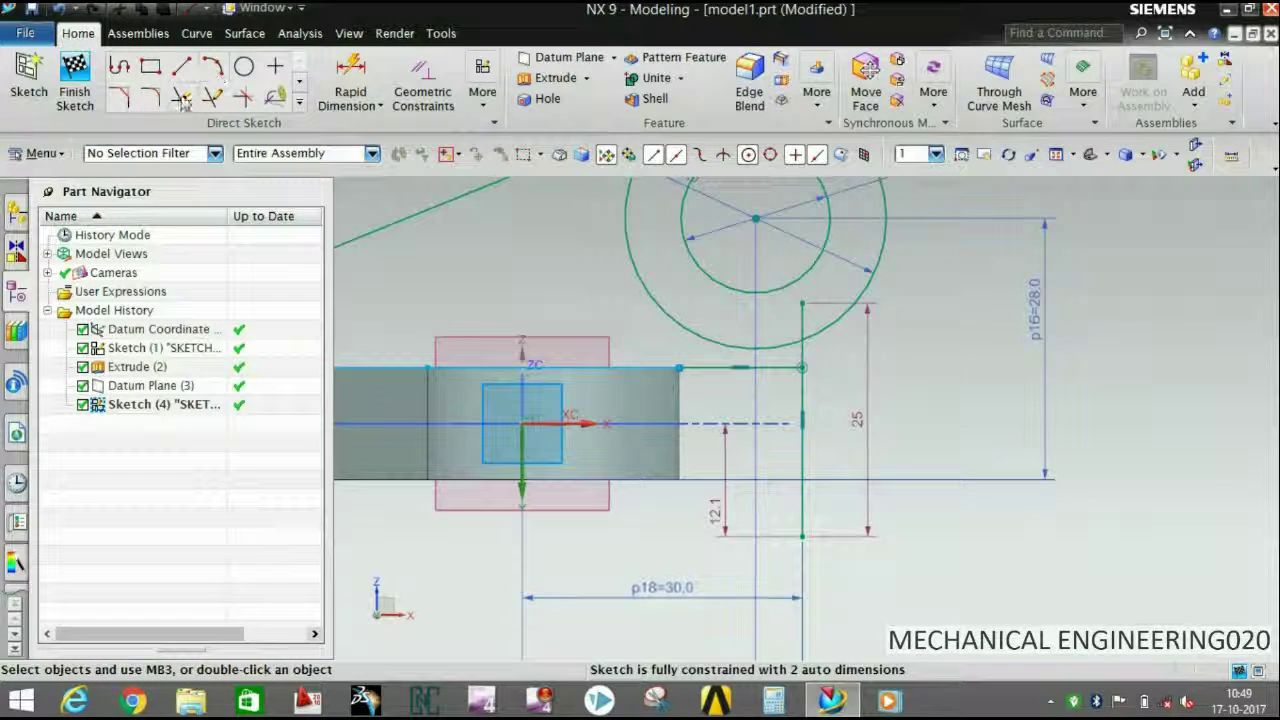
# Quick Trim the lower vertical segment and the left part of the outer circle.
pyautogui.click(181, 98)
pyautogui.click(802, 404)
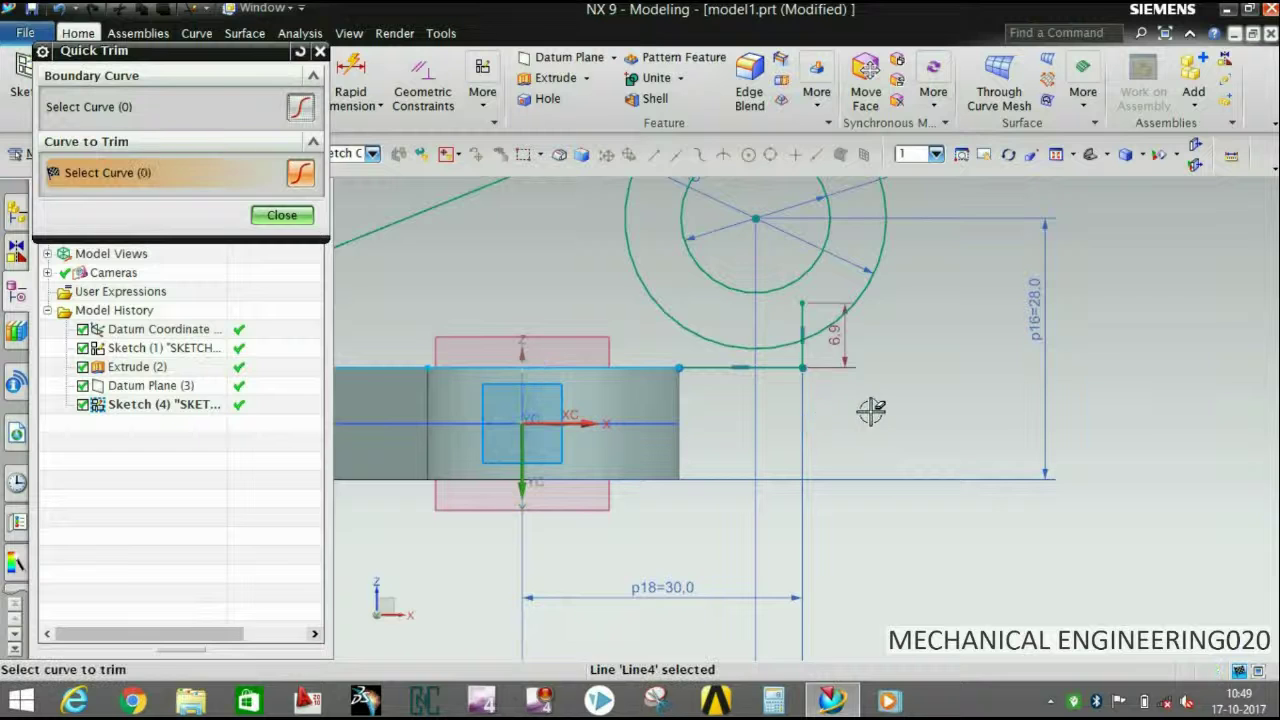
pyautogui.scroll(-3, 900, 410)
pyautogui.click(428, 390)
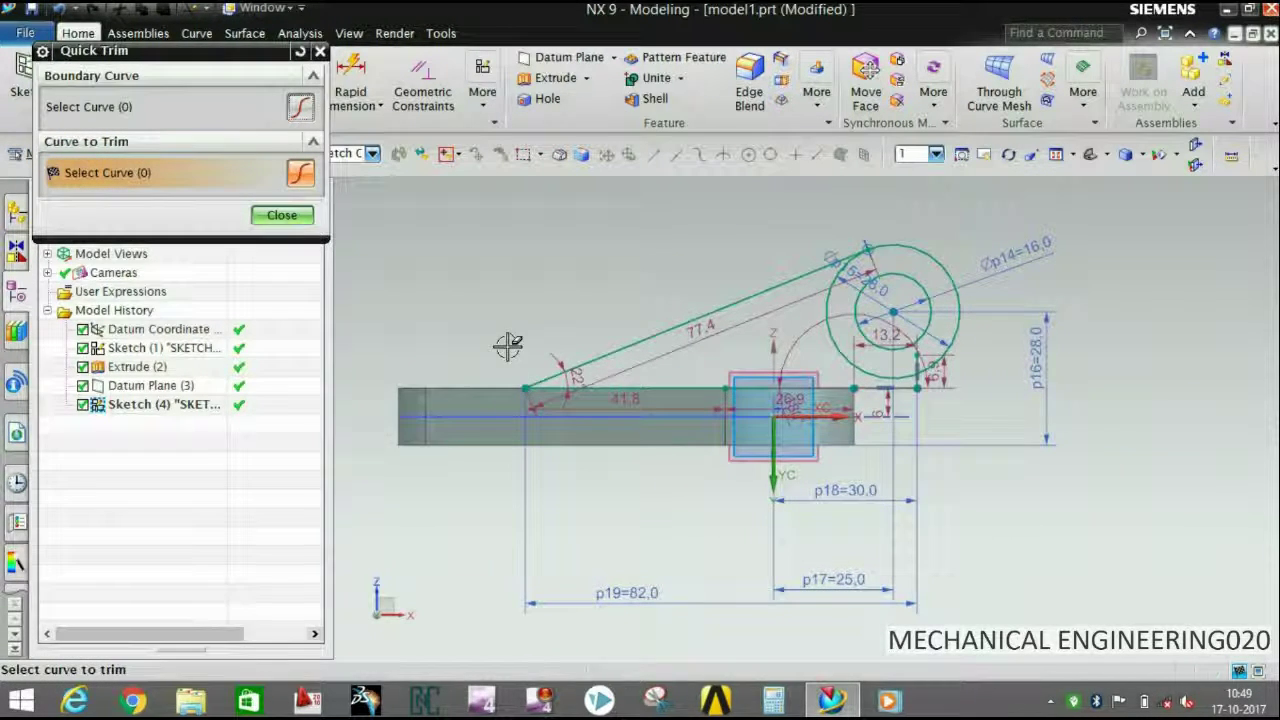
pyautogui.scroll(2, 950, 282)
pyautogui.click(802, 322)
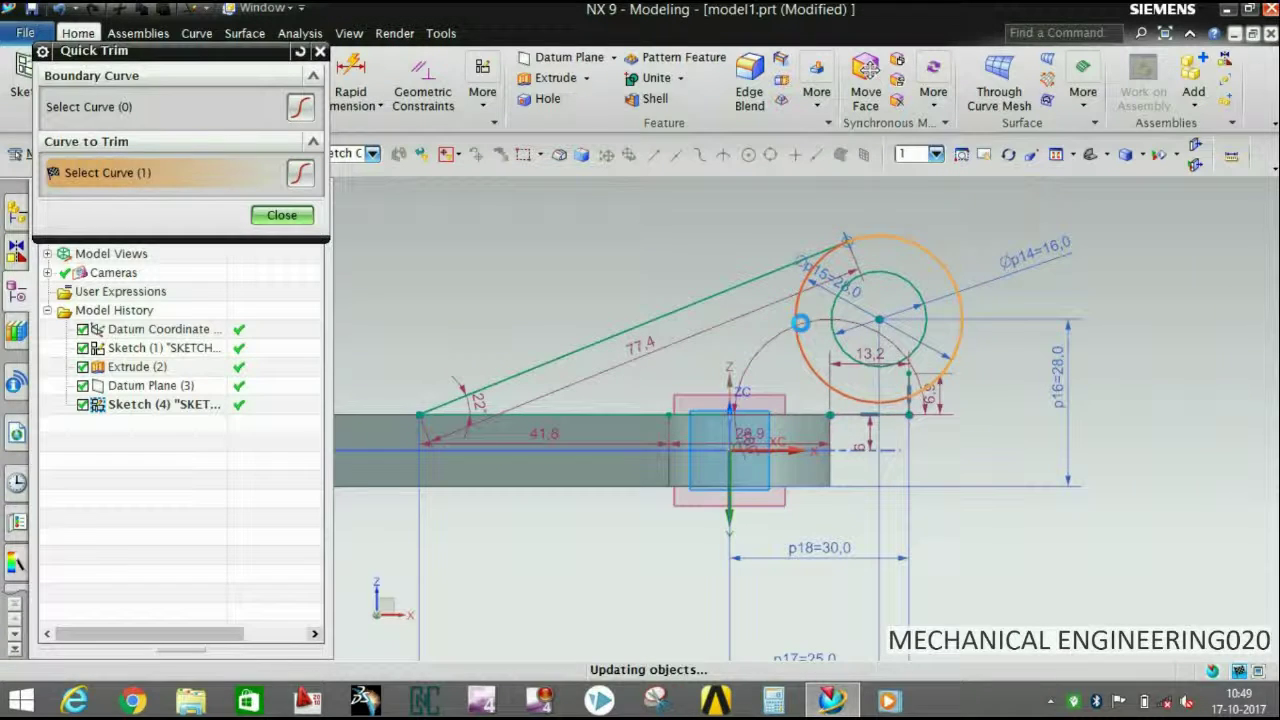
pyautogui.scroll(1, 955, 385)
pyautogui.scroll(2, 950, 390)
pyautogui.scroll(-3, 922, 394)
pyautogui.scroll(-1, 986, 400)
pyautogui.click(280, 216)
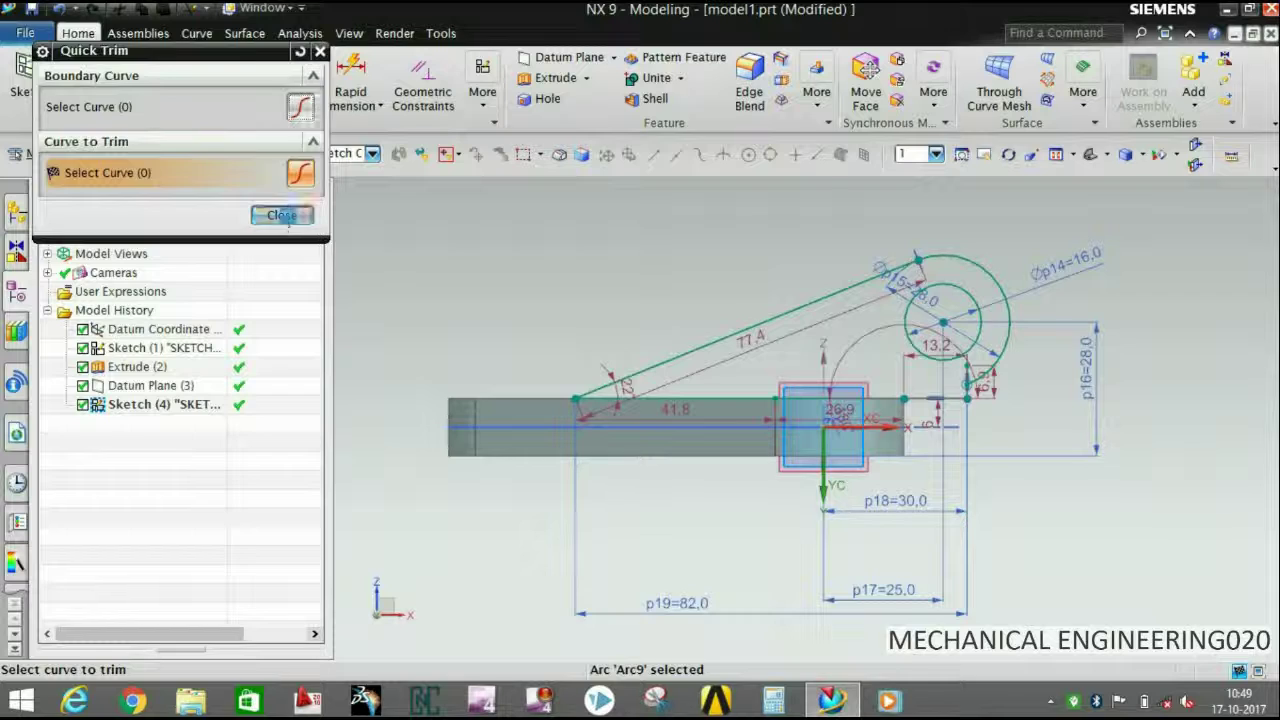
pyautogui.moveTo(651, 297); pyautogui.dragTo(692, 362, button='middle')
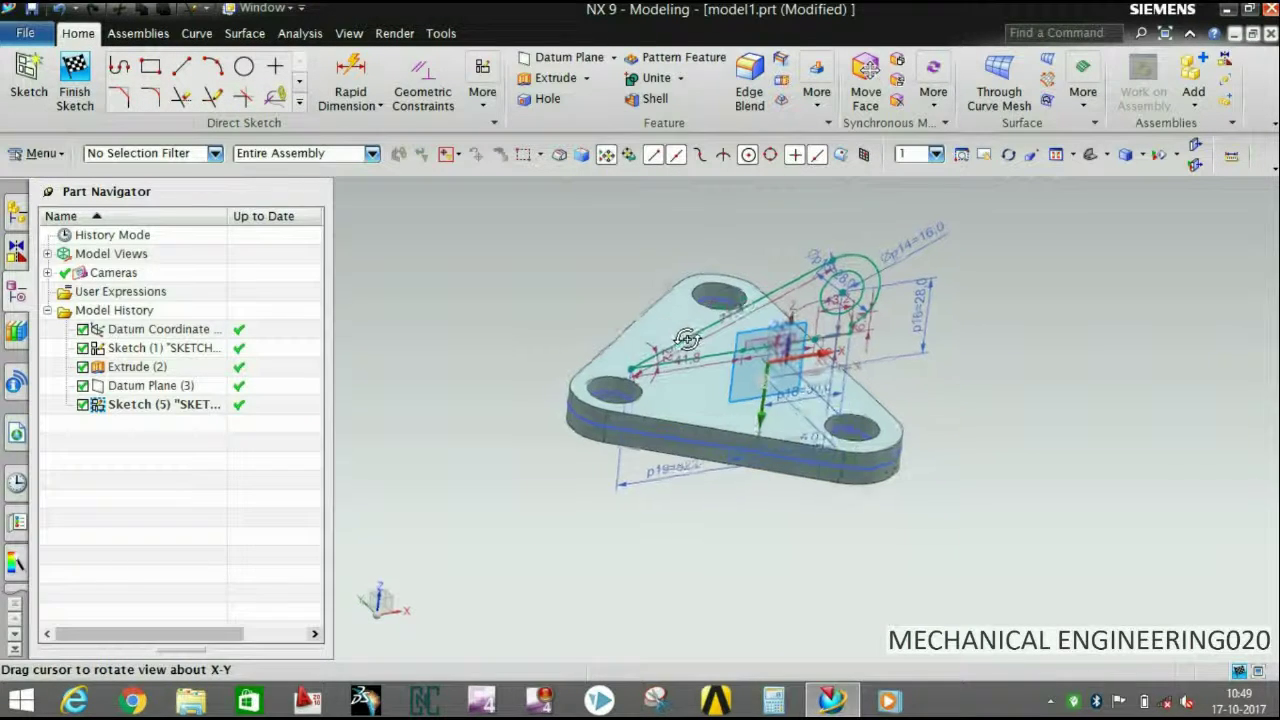
# Finish Sketch (5), then cancel its Boolean-None extrusion after the invalid-profile alert.
pyautogui.click(75, 78)
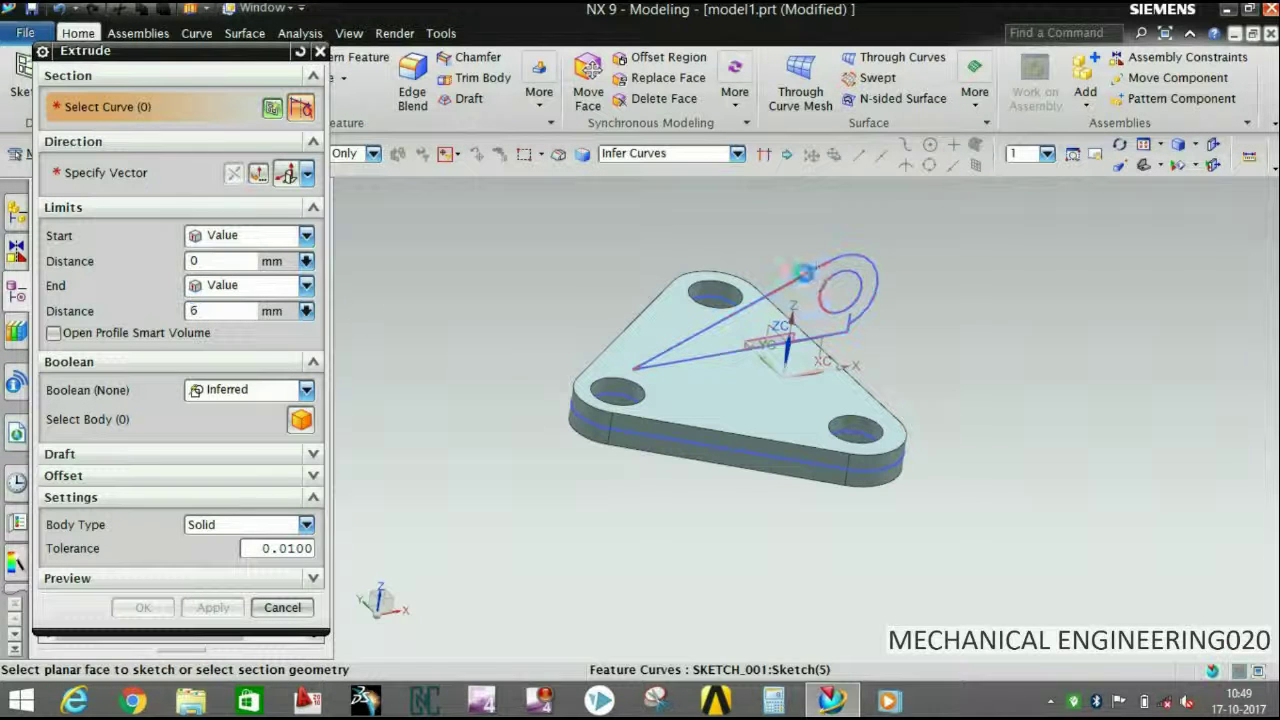
pyautogui.click(805, 272)
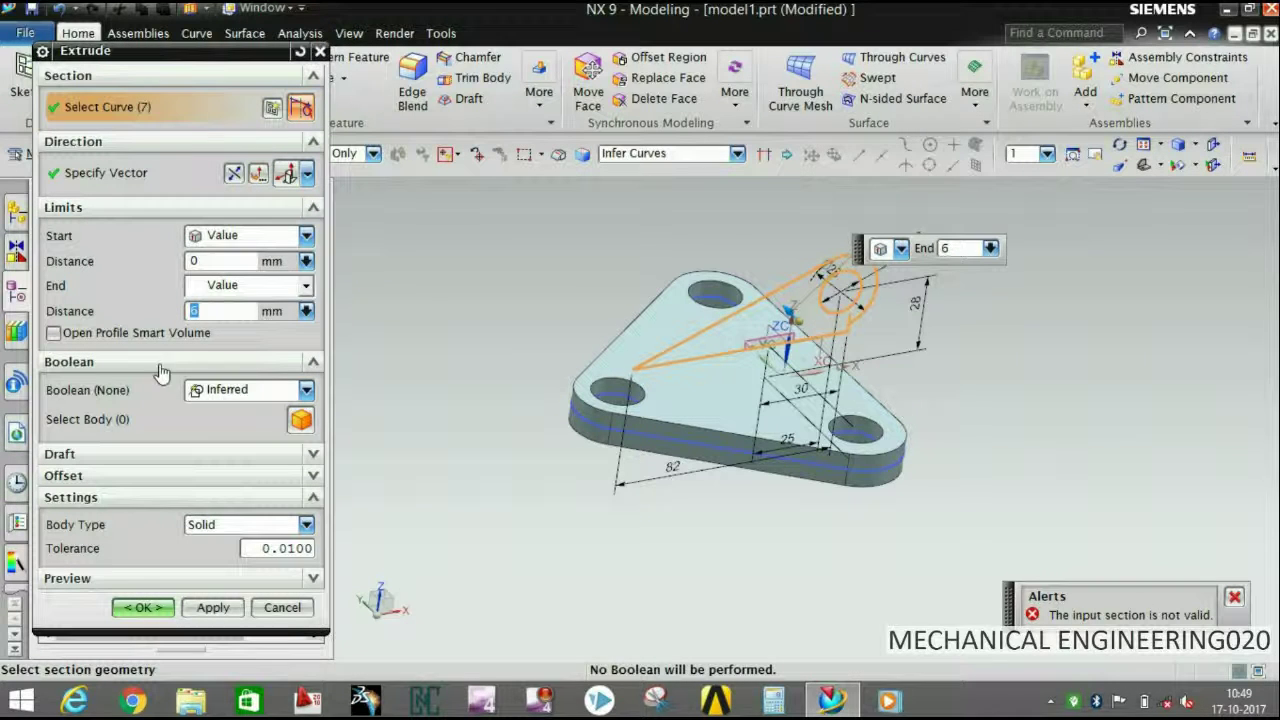
pyautogui.click(230, 390)
pyautogui.click(230, 411)
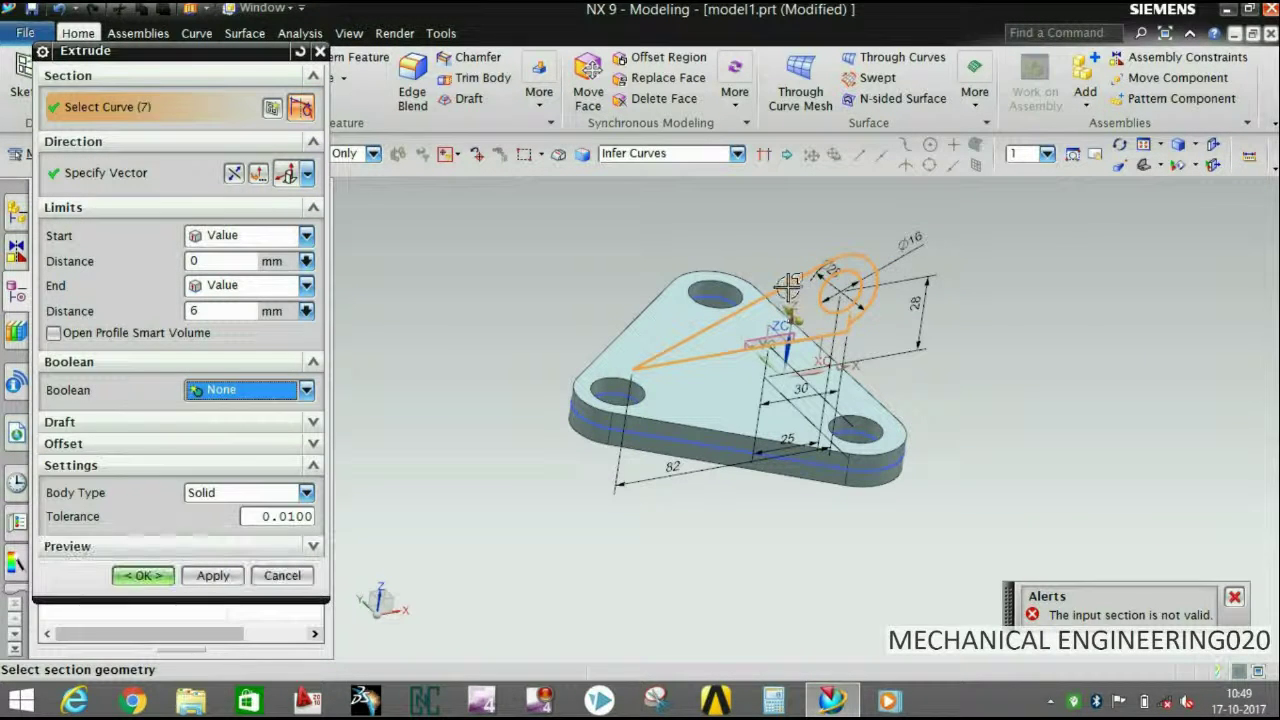
pyautogui.scroll(1, 790, 288)
pyautogui.scroll(2, 760, 270)
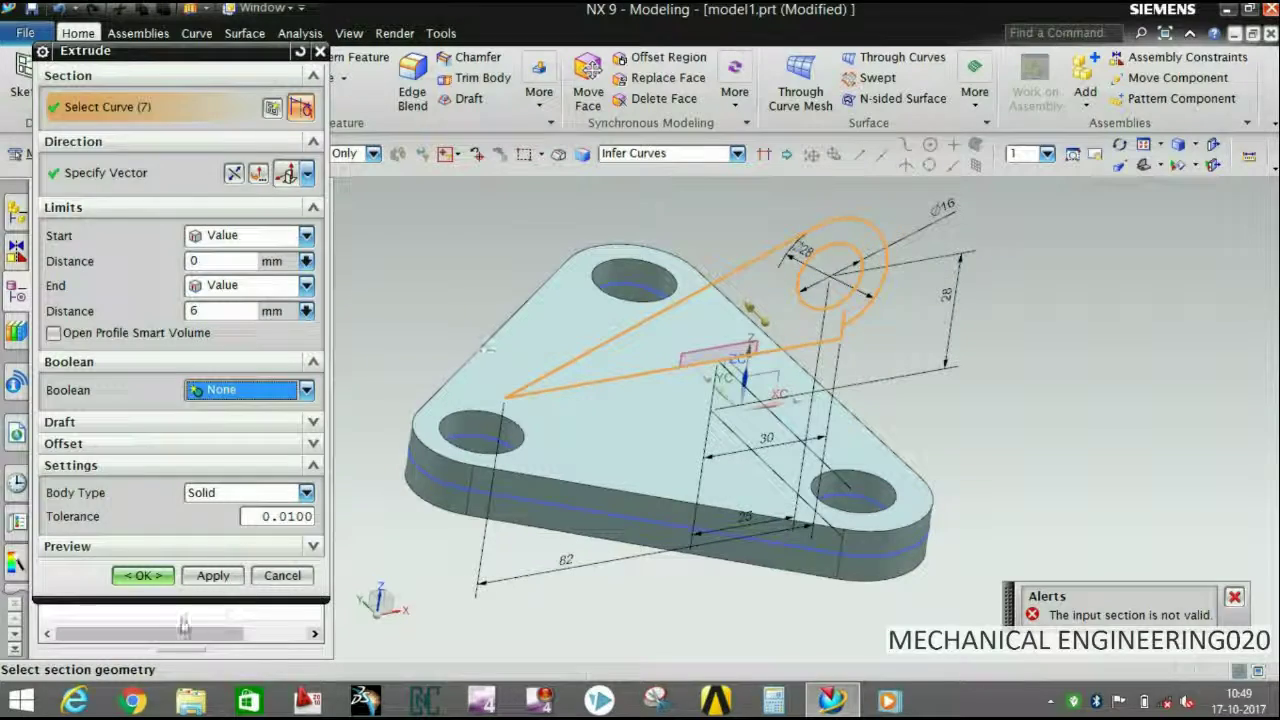
pyautogui.click(282, 575)
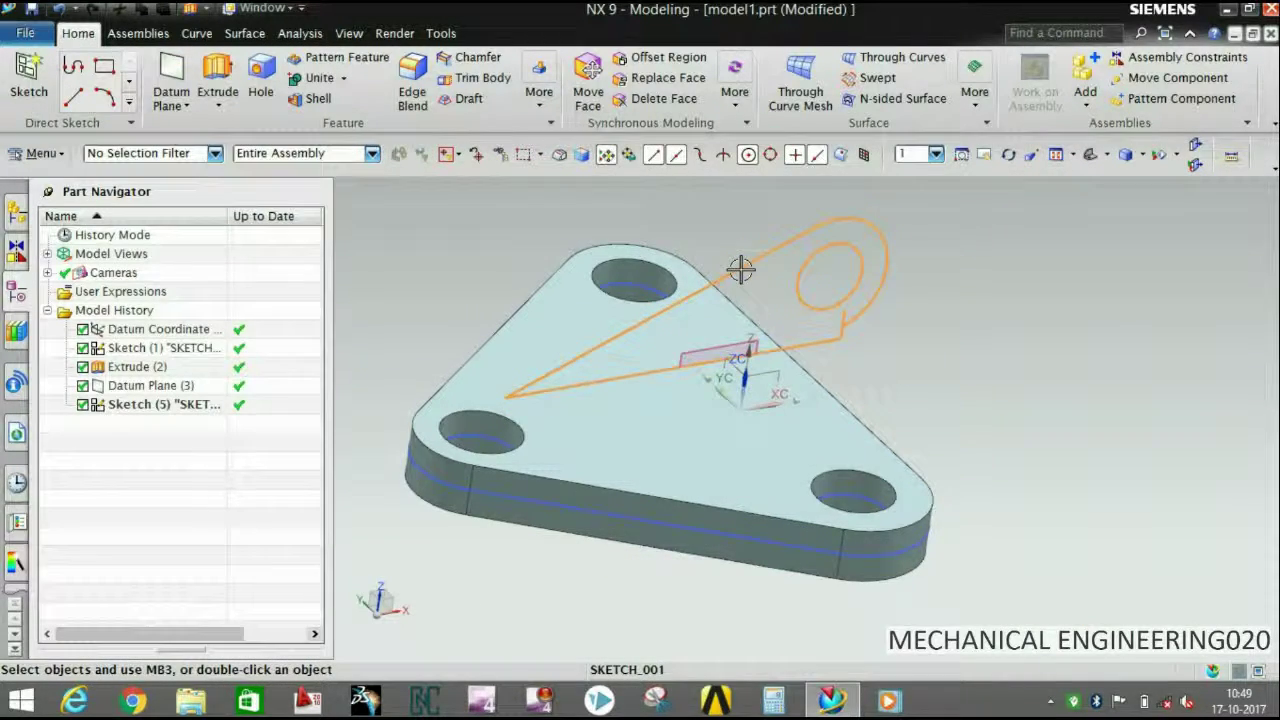
# Trim the stray vertical stub below the arc in Sketch (5) and finish it.
pyautogui.doubleClick(740, 268)
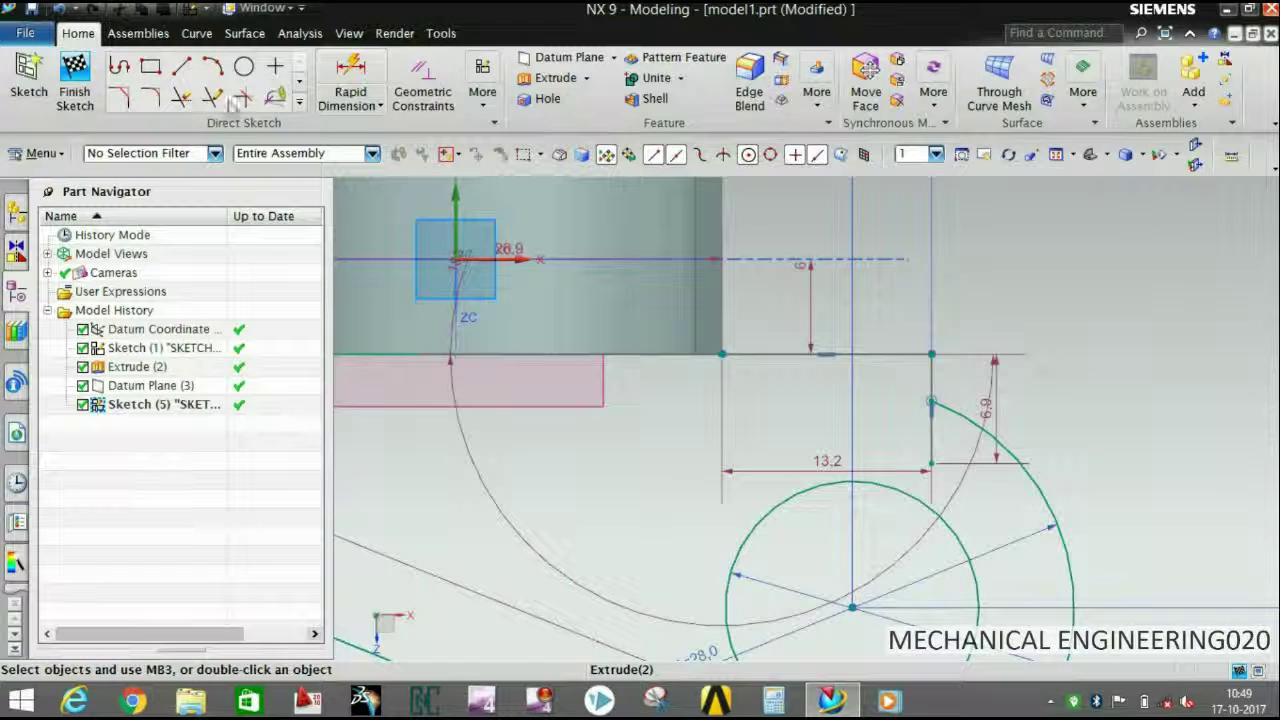
pyautogui.click(190, 100)
pyautogui.click(931, 428)
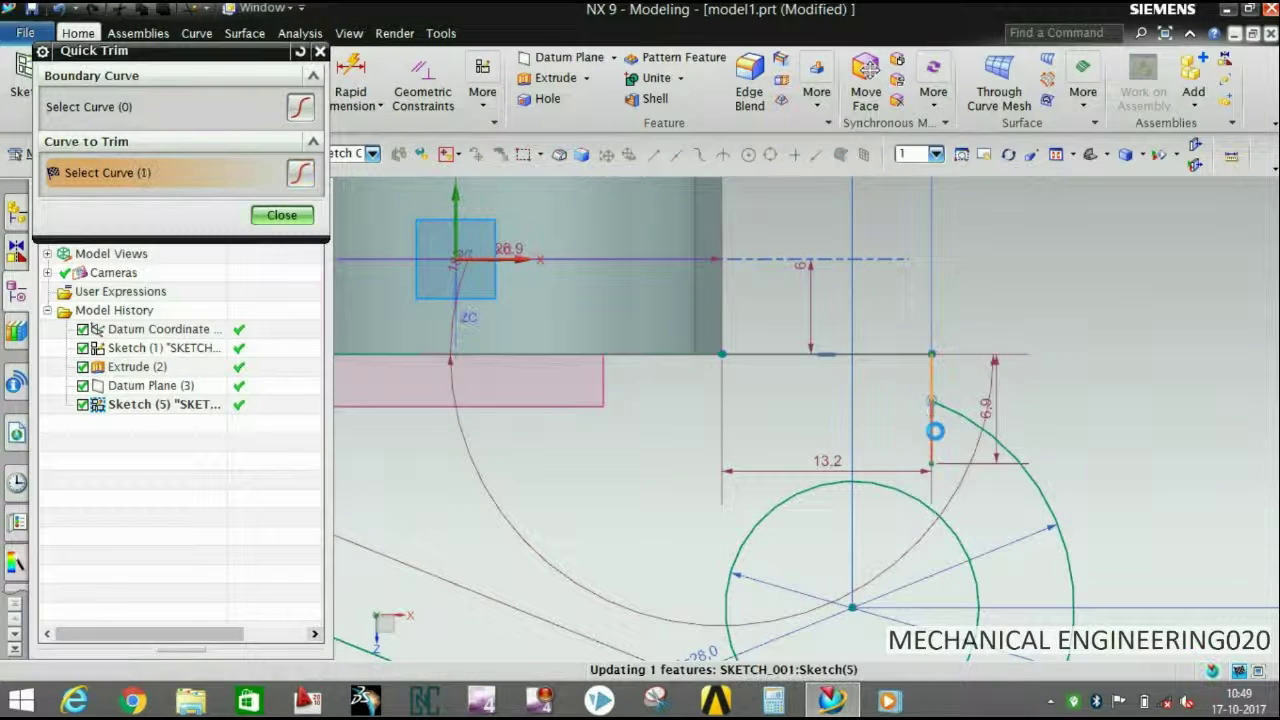
pyautogui.click(281, 216)
pyautogui.click(72, 95)
pyautogui.moveTo(528, 377); pyautogui.dragTo(517, 290, button='middle')
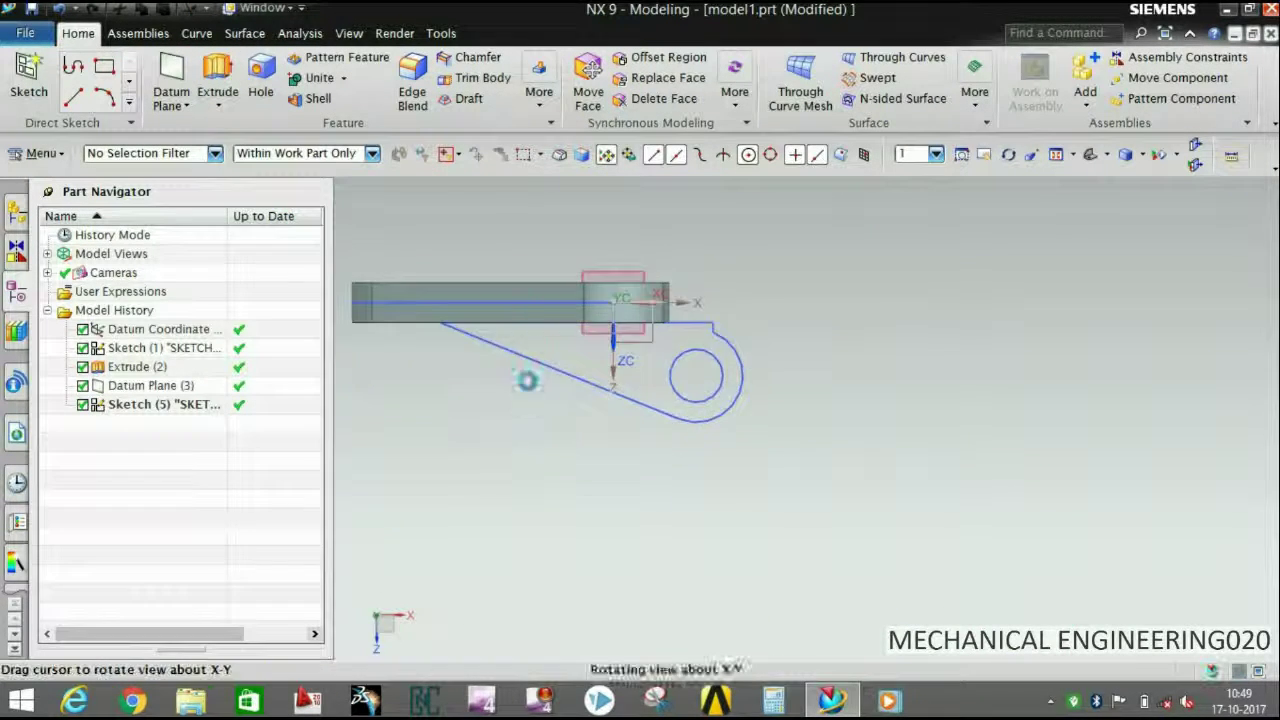
# Extrude the lug sketch 12 mm, united with the plate, as Extrude (6).
pyautogui.click(217, 78)
pyautogui.click(645, 290)
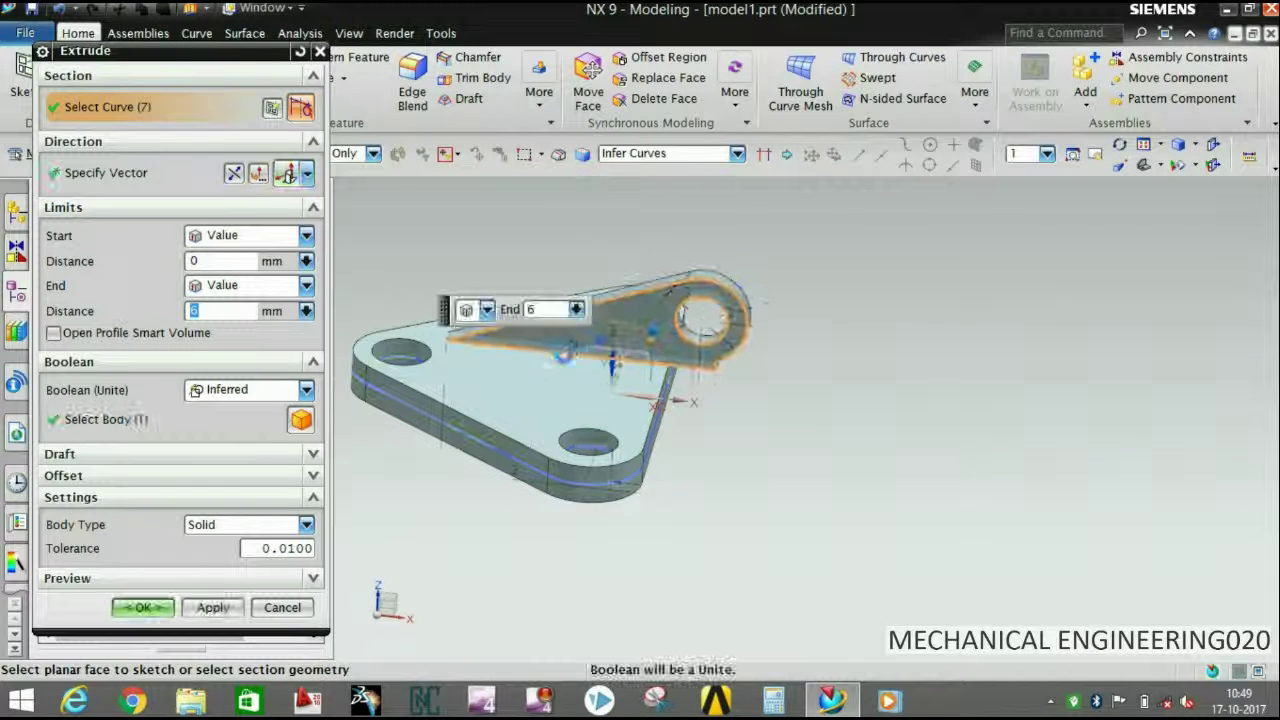
pyautogui.write('12')
pyautogui.press('Return')
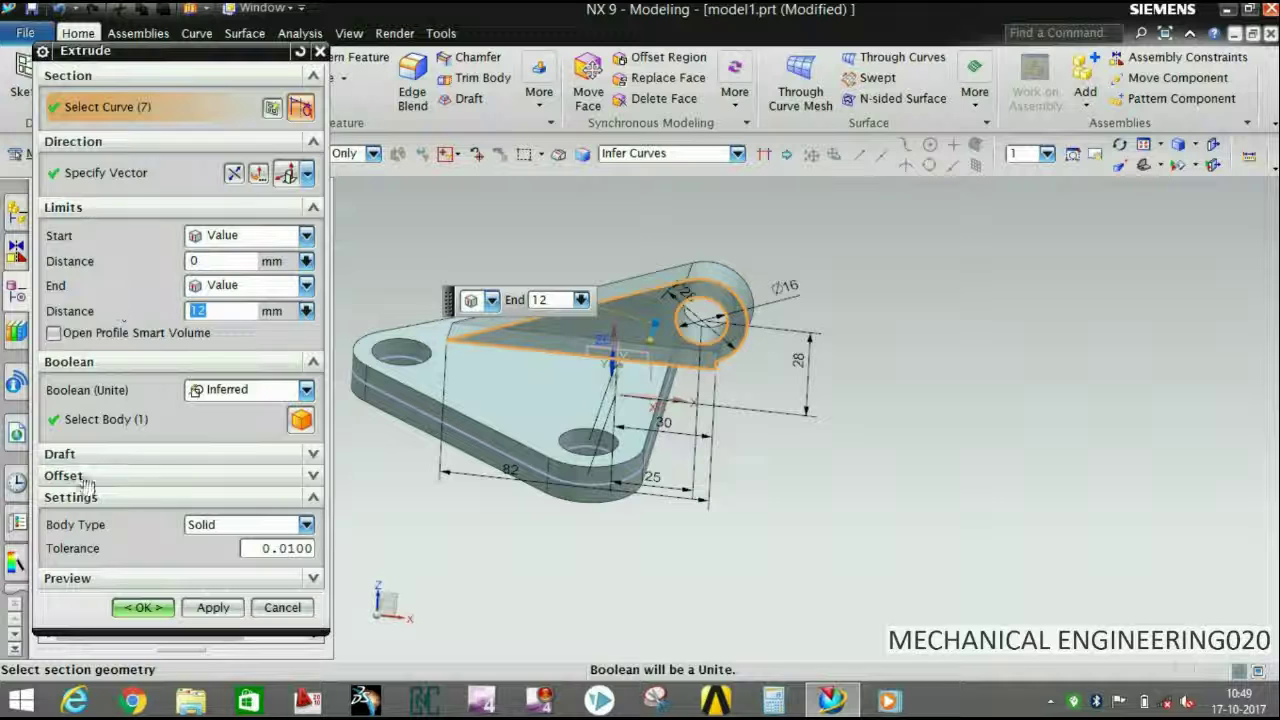
pyautogui.click(143, 607)
pyautogui.moveTo(660, 387)
pyautogui.mouseDown(button='middle')
pyautogui.moveTo(462, 241)
pyautogui.moveTo(530, 130)
pyautogui.mouseUp(button='middle')
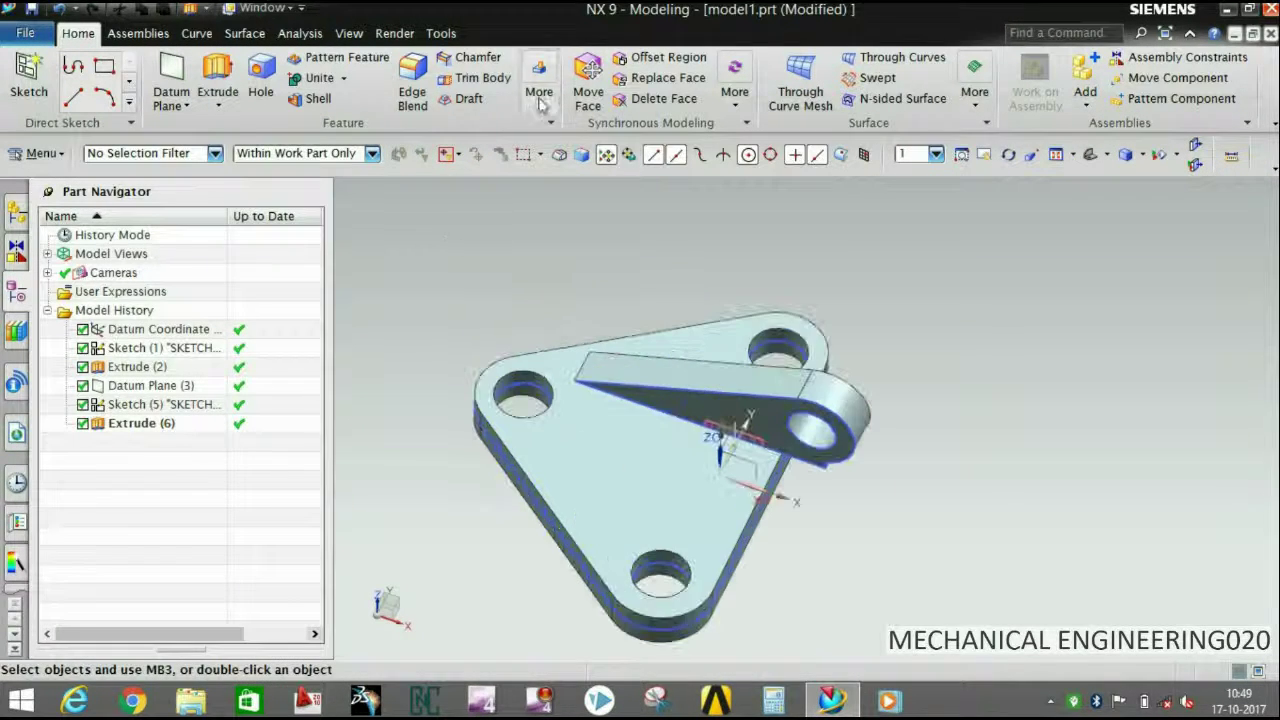
pyautogui.click(539, 91)
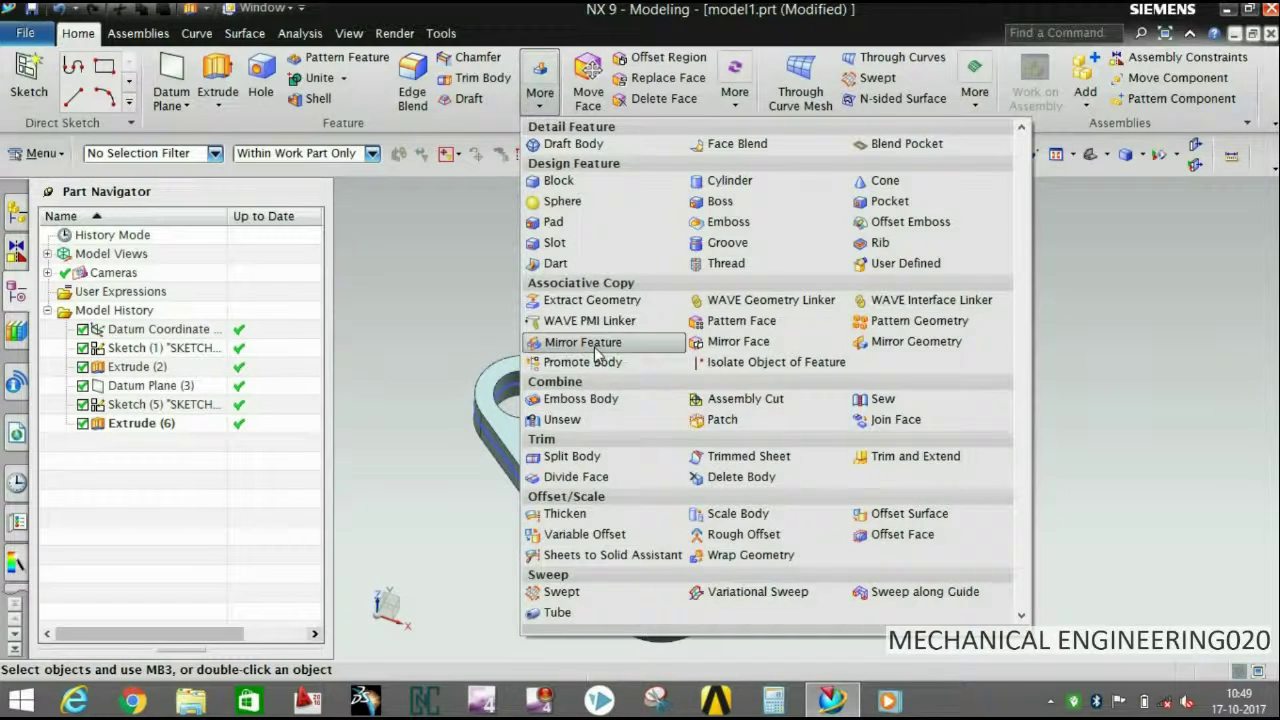
# Mirror Extrude (6) across the XZ datum plane to create Mirror Feature (7).
pyautogui.click(585, 341)
pyautogui.scroll(5, 557, 423)
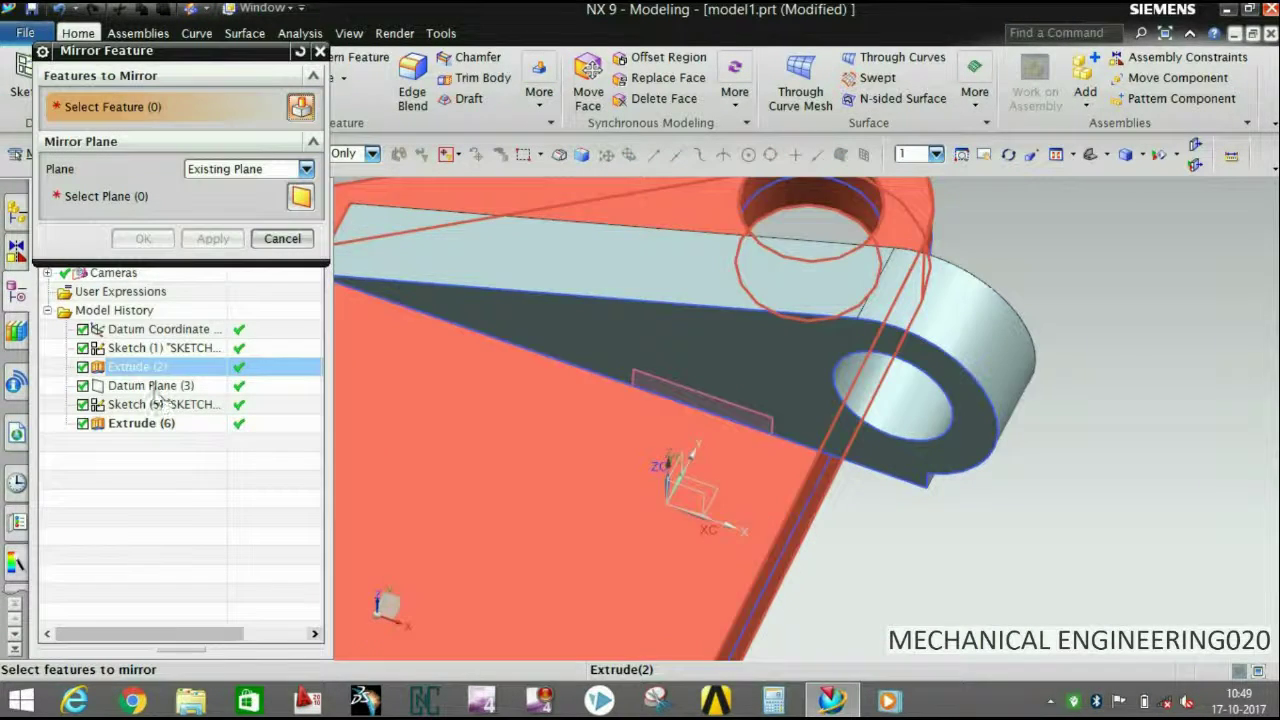
pyautogui.click(287, 430)
pyautogui.scroll(-3, 486, 414)
pyautogui.click(206, 200)
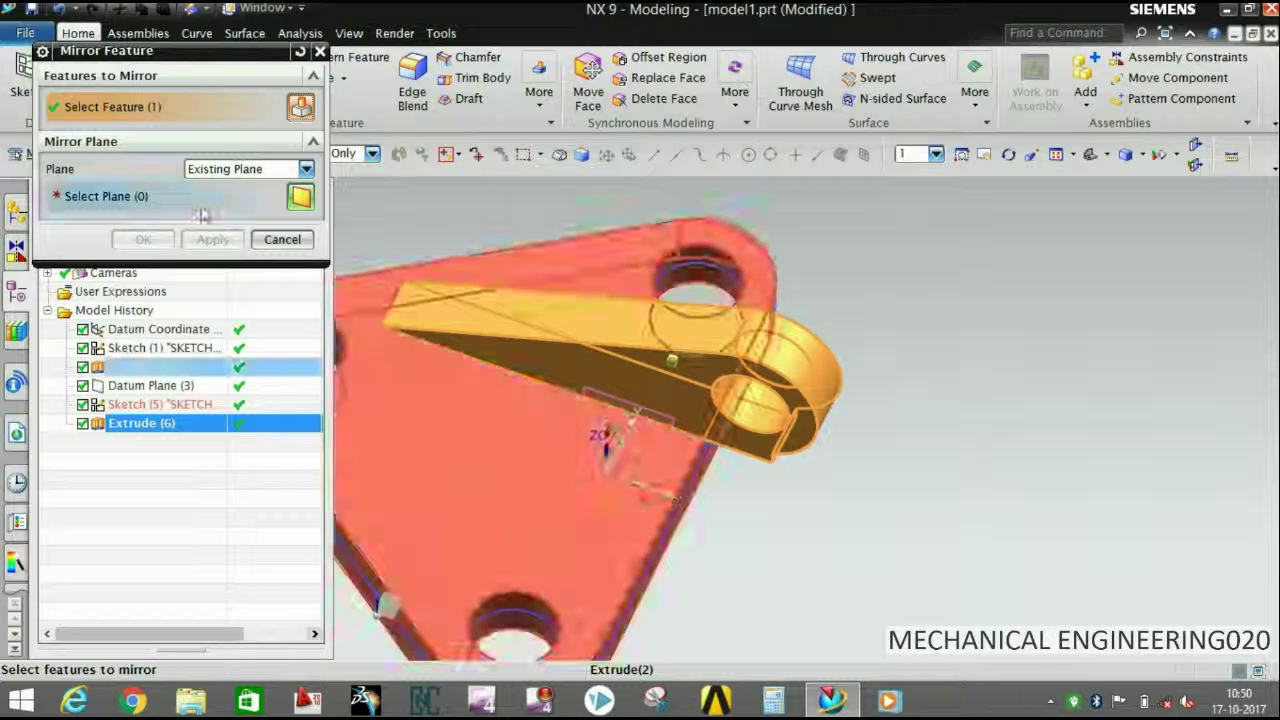
pyautogui.scroll(3, 550, 482)
pyautogui.click(617, 455)
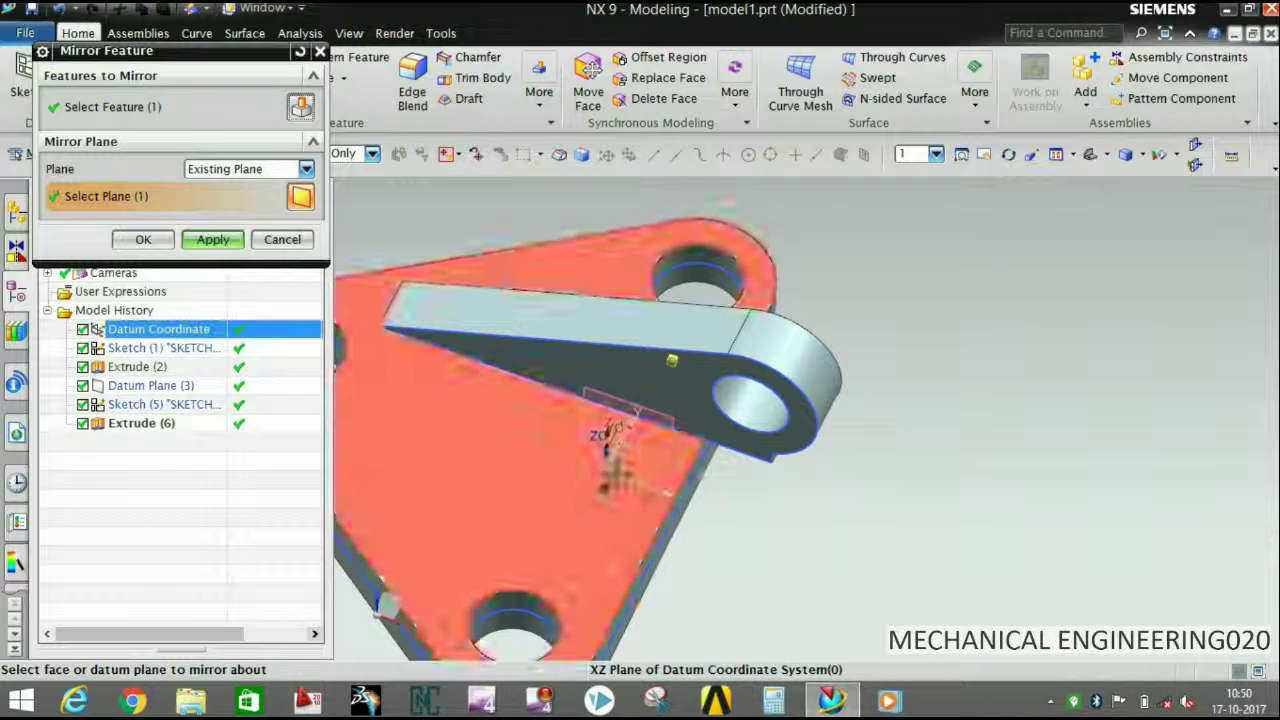
pyautogui.click(143, 241)
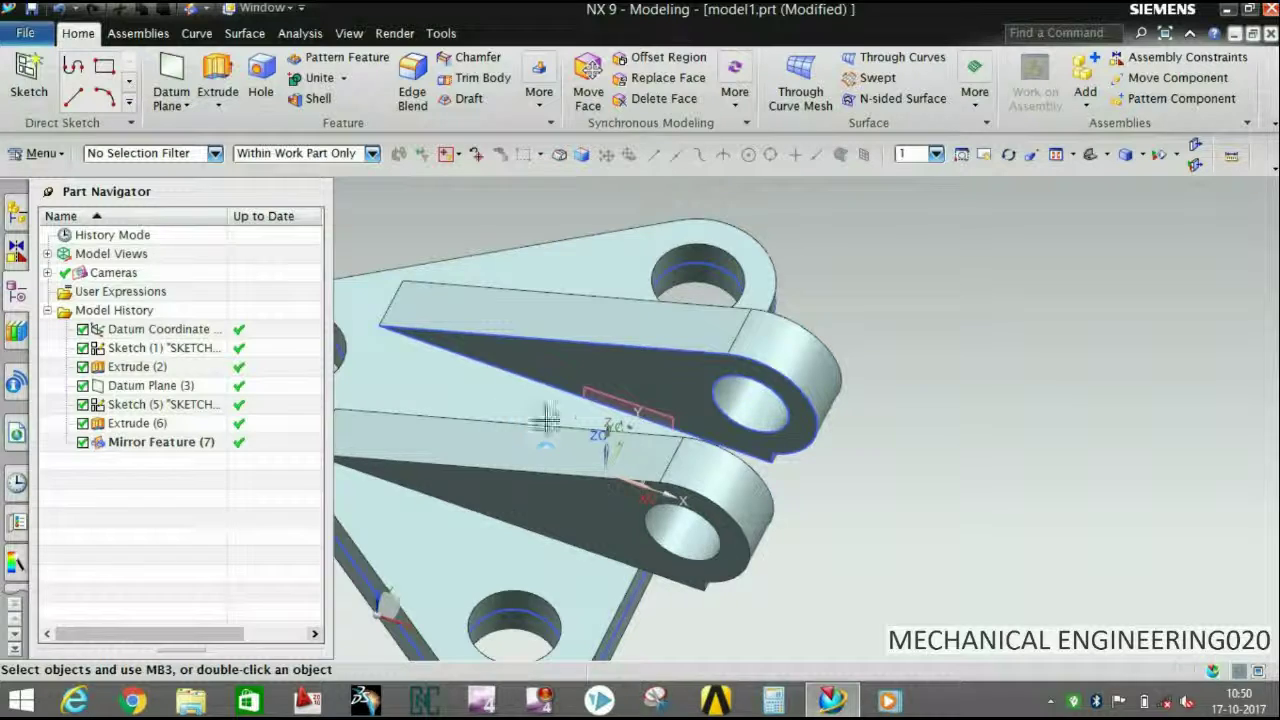
pyautogui.scroll(-2, 546, 420)
pyautogui.moveTo(449, 429)
pyautogui.mouseDown(button='middle')
pyautogui.moveTo(641, 347)
pyautogui.moveTo(643, 374)
pyautogui.mouseUp(button='middle')
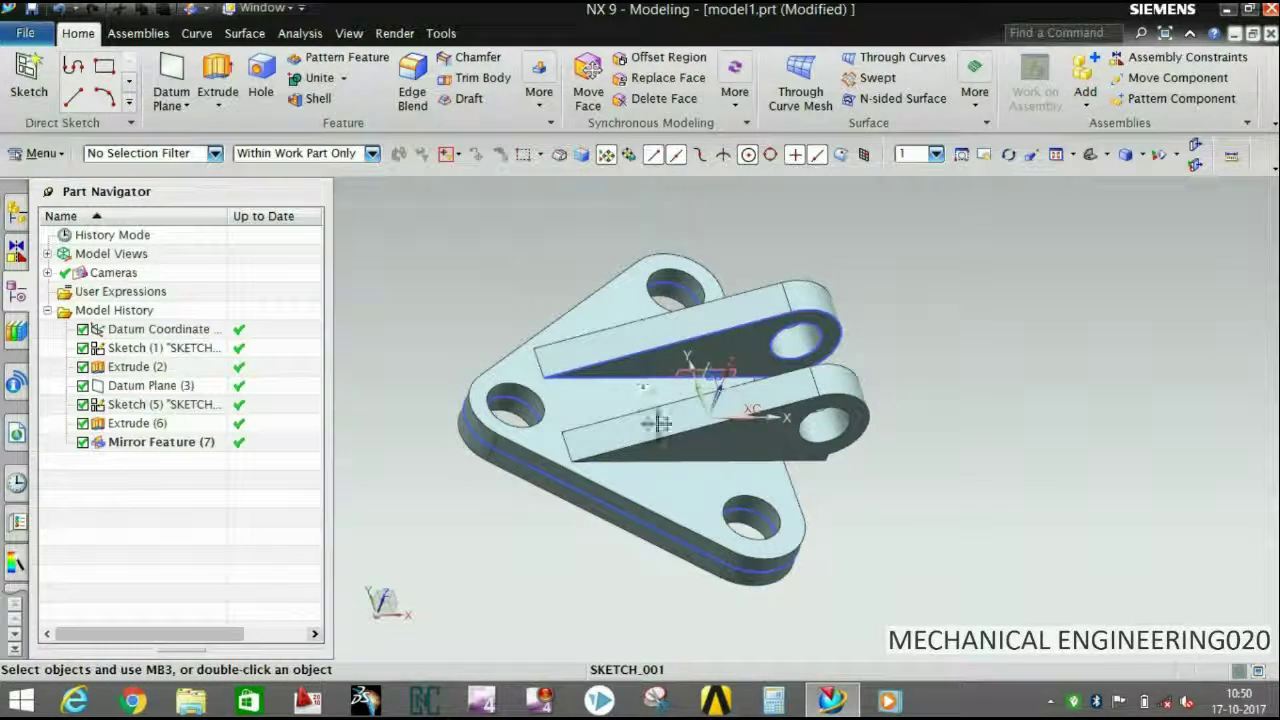
pyautogui.moveTo(658, 424); pyautogui.dragTo(690, 390, button='middle')
# Assign the chrome material from the metal library to the part body.
pyautogui.click(16, 563)
pyautogui.click(50, 477)
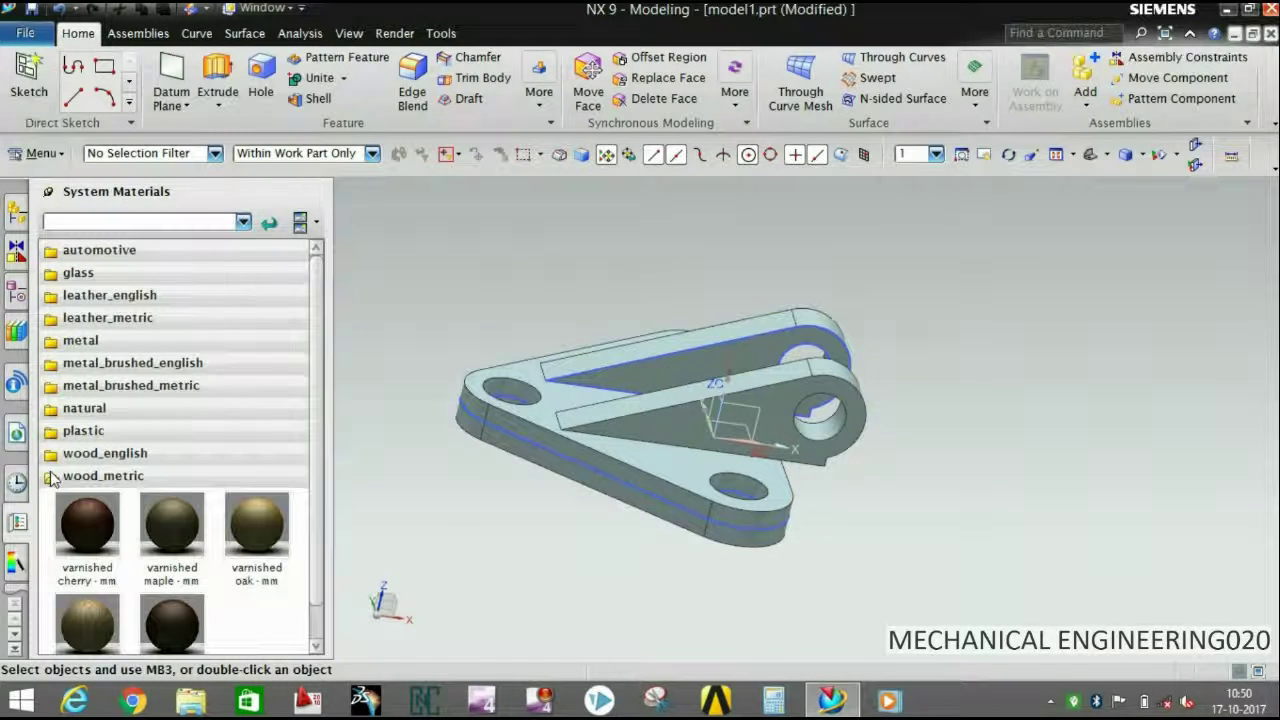
pyautogui.click(108, 343)
pyautogui.click(556, 452)
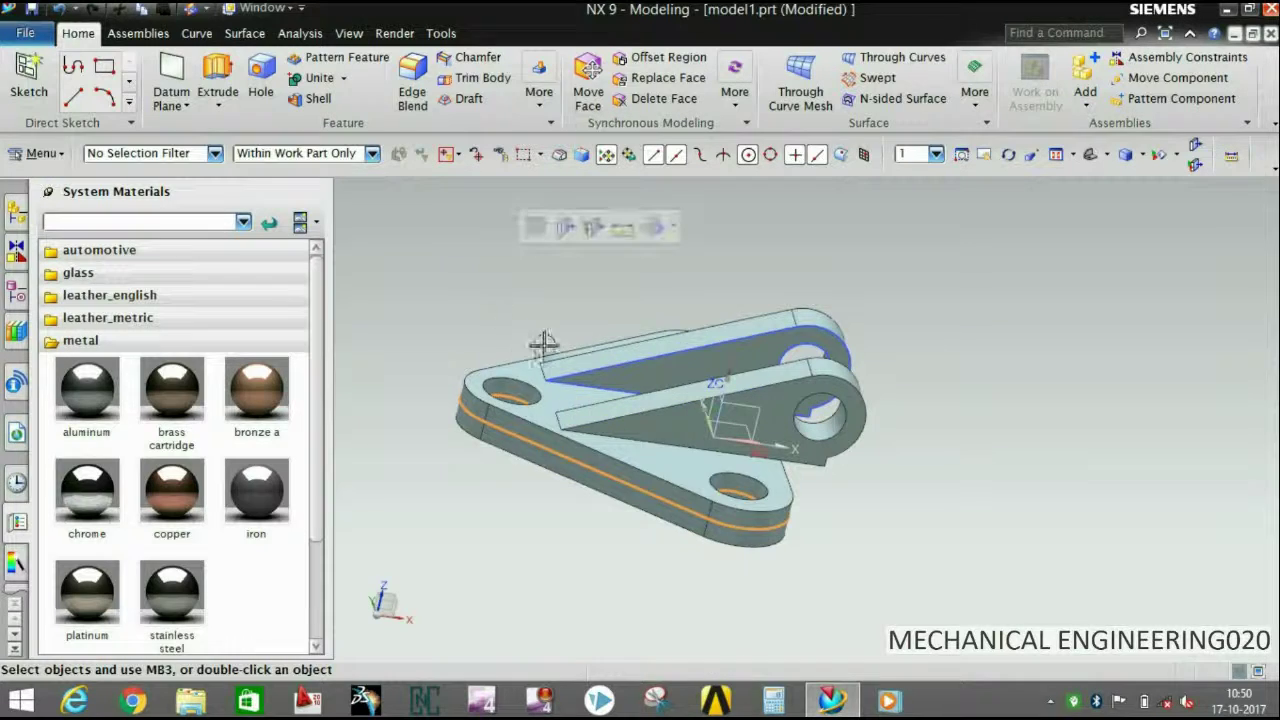
pyautogui.click(320, 80)
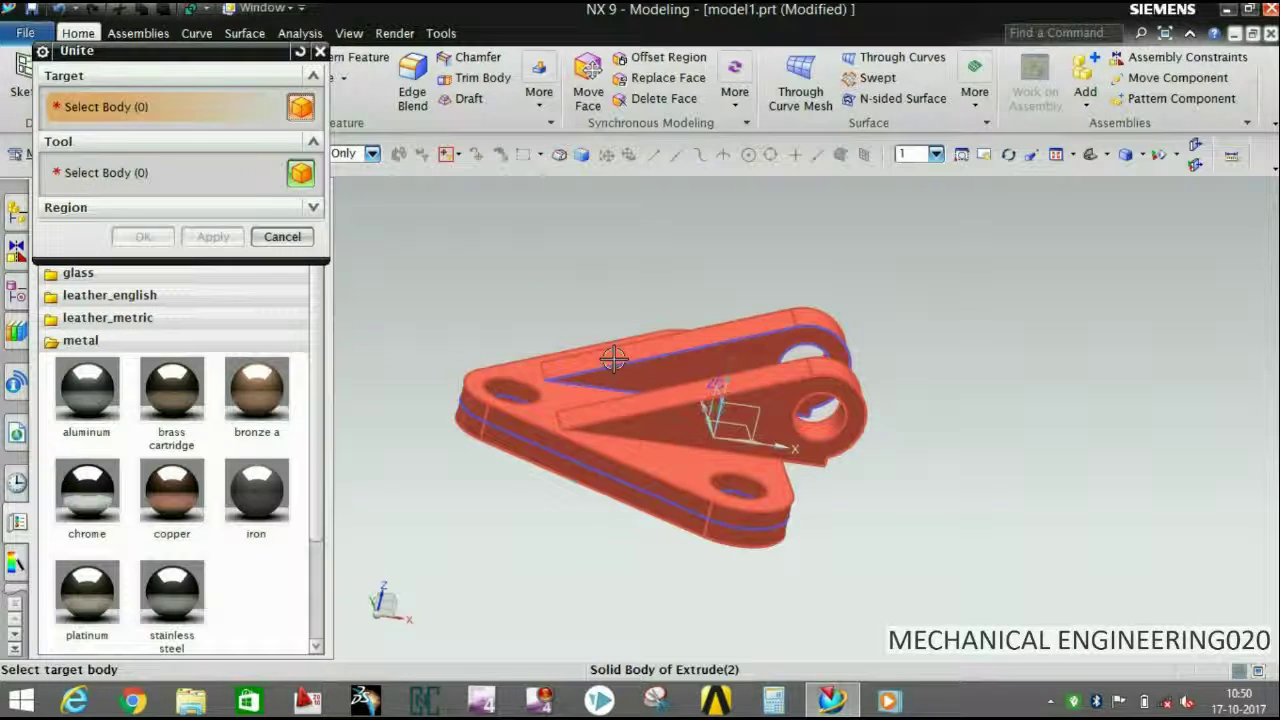
pyautogui.click(282, 236)
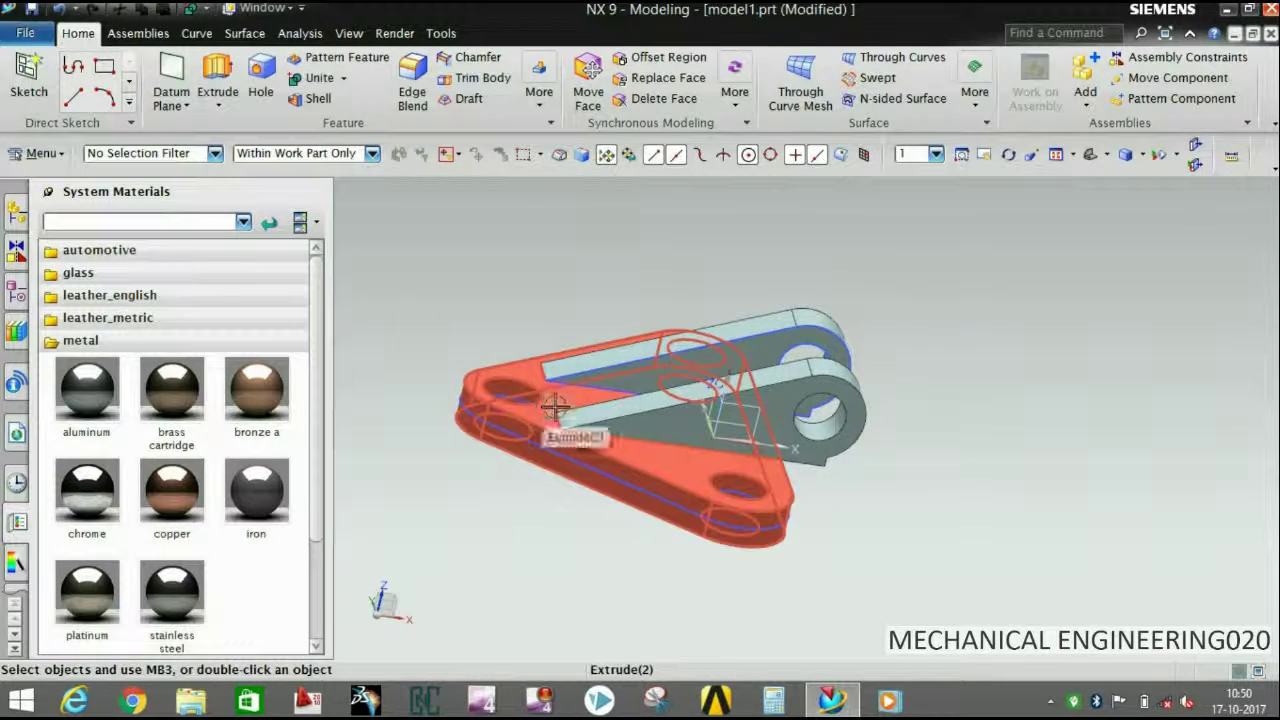
pyautogui.click(502, 398)
pyautogui.click(90, 505)
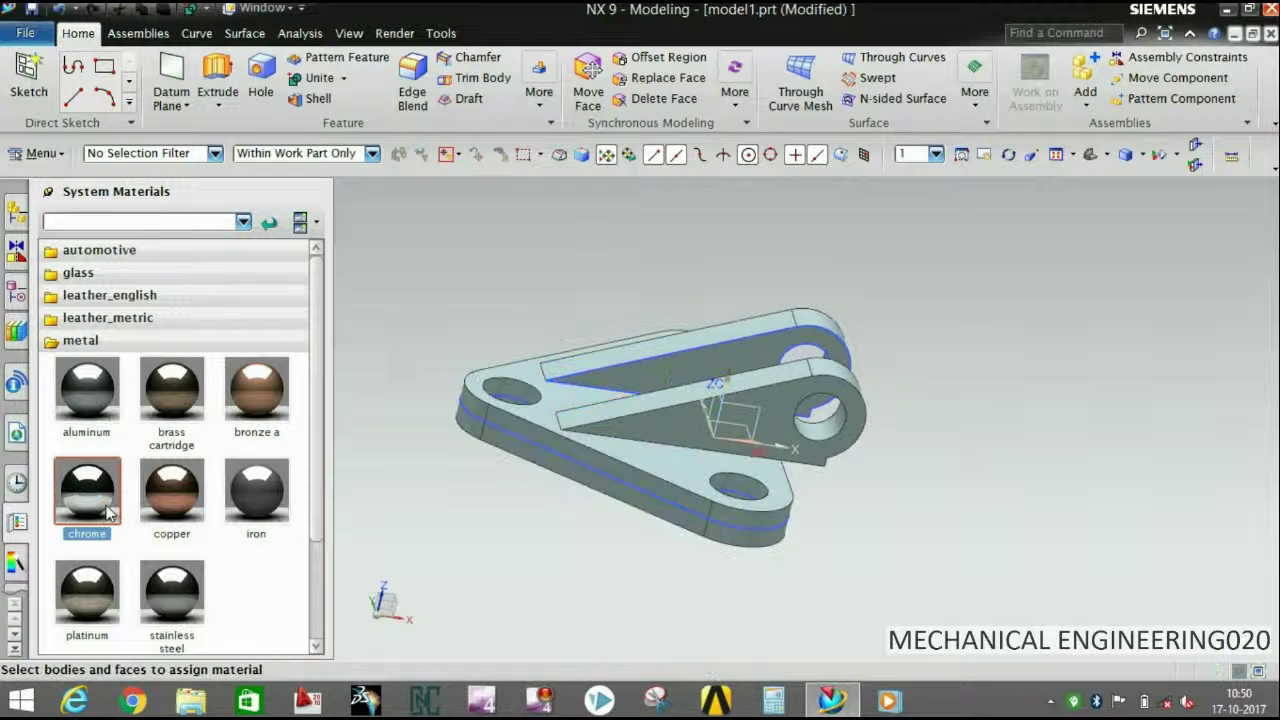
# Switch the display to the Studio rendering style and orbit the chrome part.
pyautogui.click(1177, 156)
pyautogui.click(1143, 156)
pyautogui.click(1145, 158)
pyautogui.click(1145, 157)
pyautogui.click(1130, 289)
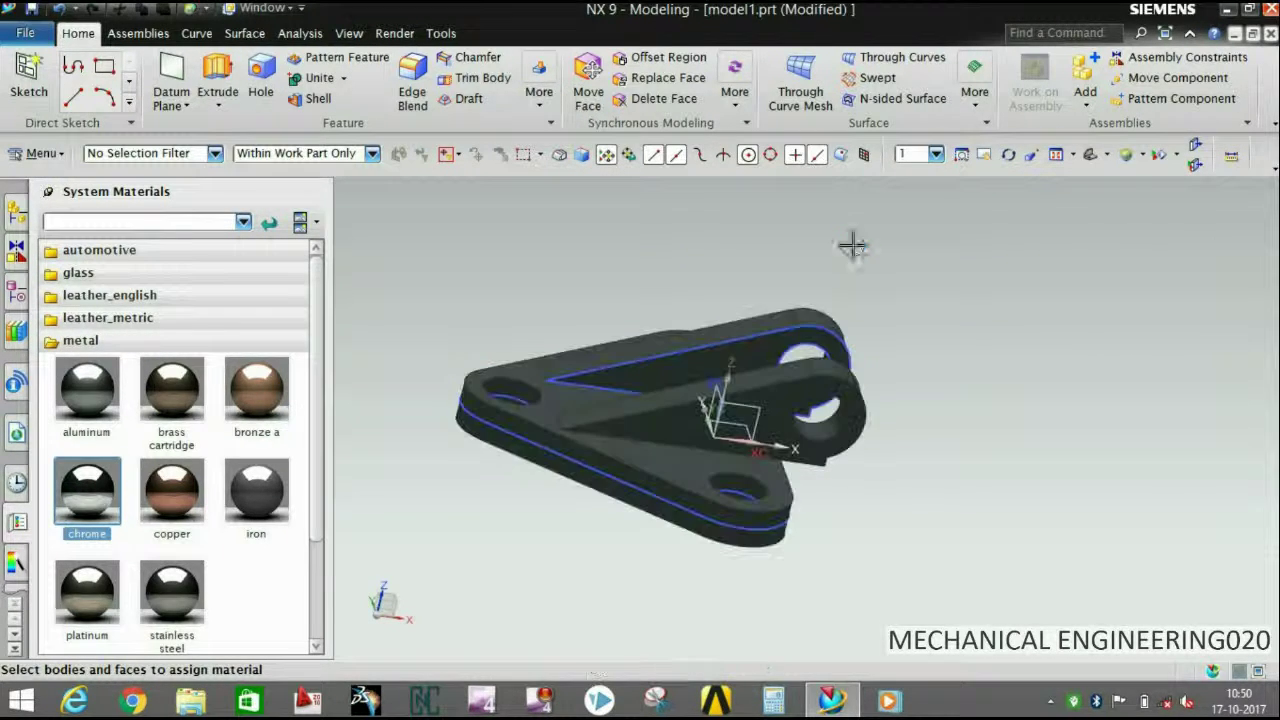
pyautogui.moveTo(705, 299); pyautogui.dragTo(684, 286, button='middle')
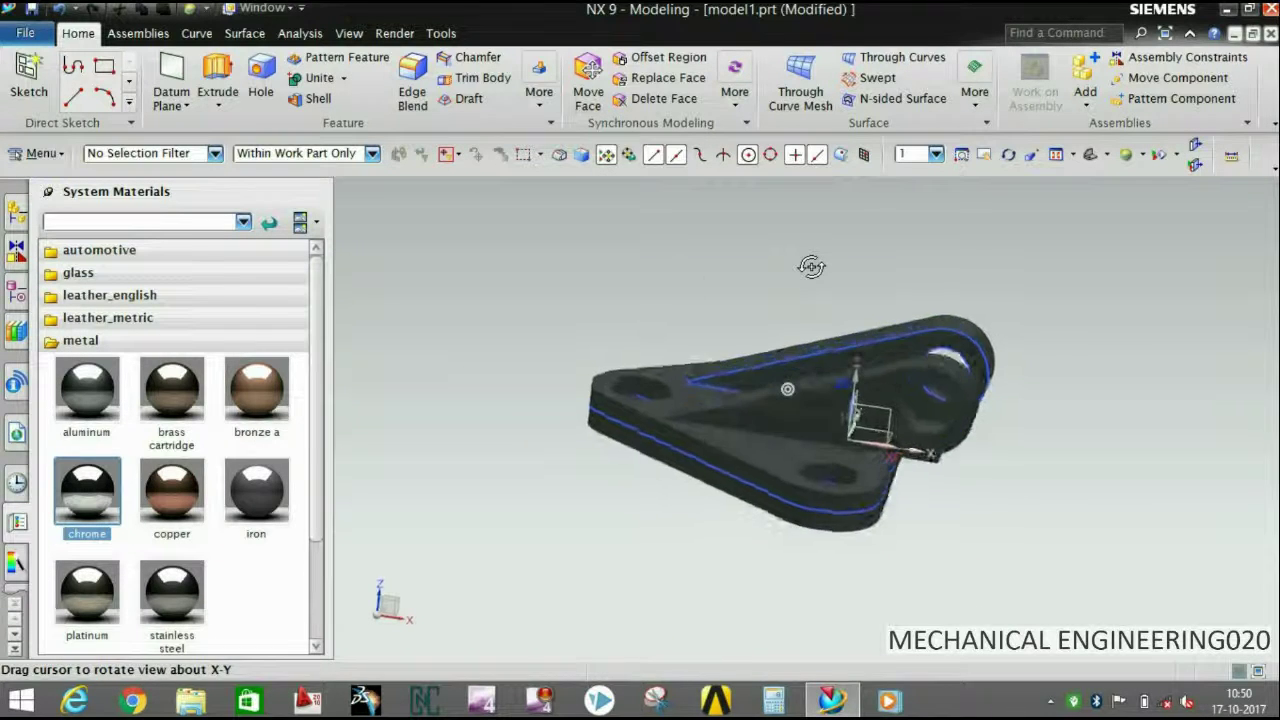
pyautogui.scroll(2, 686, 294)
pyautogui.scroll(3, 689, 303)
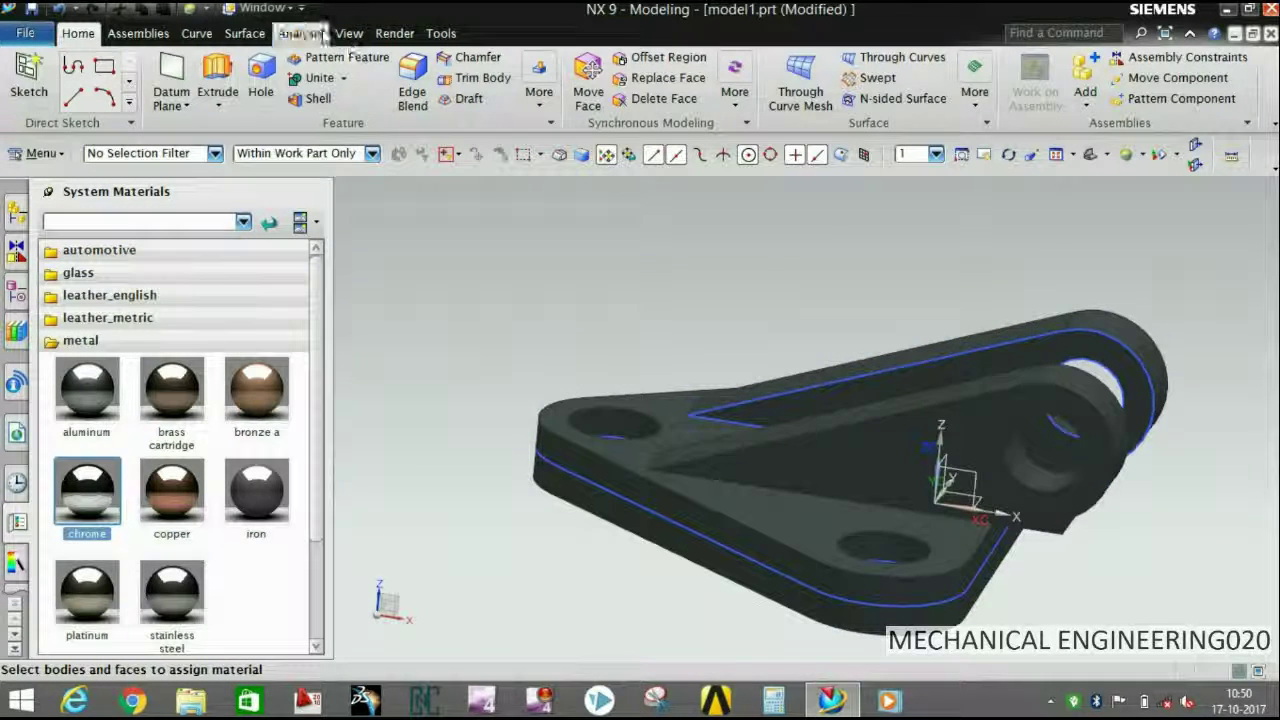
pyautogui.click(354, 34)
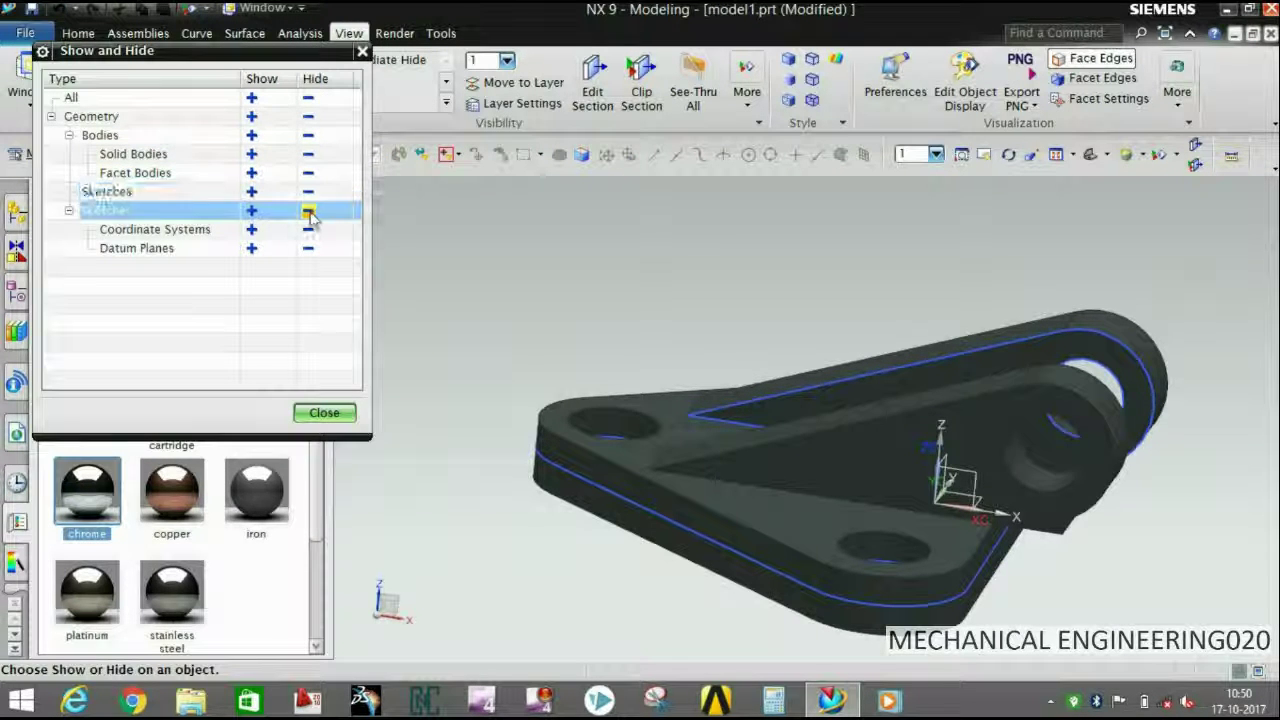
# Hide the datum coordinate system and all sketches using Show and Hide.
pyautogui.click(308, 210)
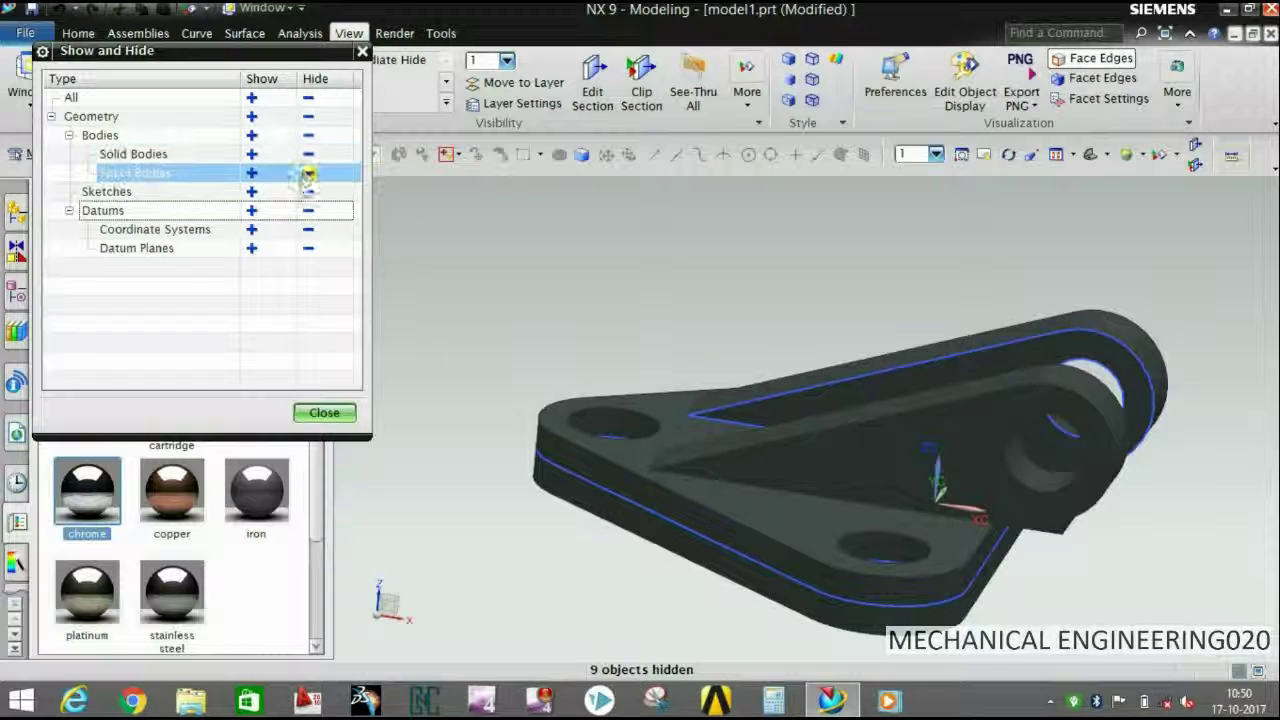
pyautogui.click(308, 191)
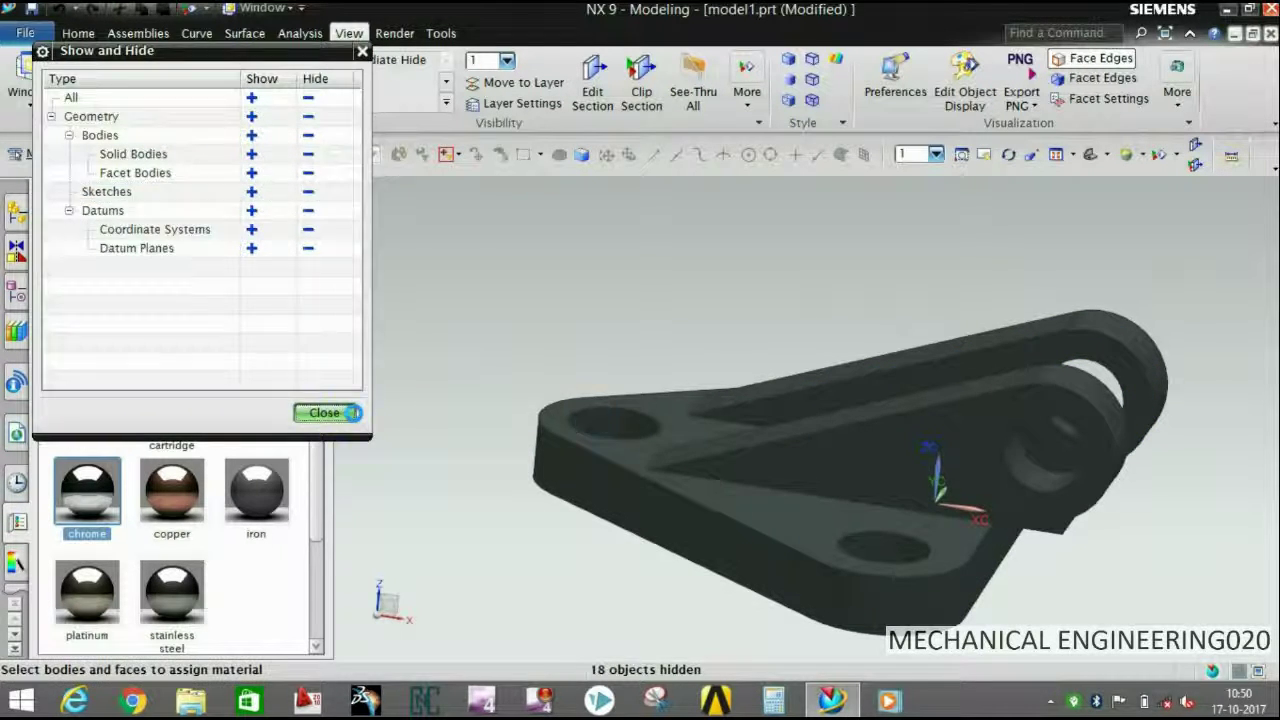
pyautogui.click(324, 412)
# Orbit to a face-on view of the chrome bracket, then open and dismiss the File menu.
pyautogui.moveTo(729, 386)
pyautogui.mouseDown(button='middle')
pyautogui.moveTo(675, 542)
pyautogui.moveTo(810, 437)
pyautogui.mouseUp(button='middle')
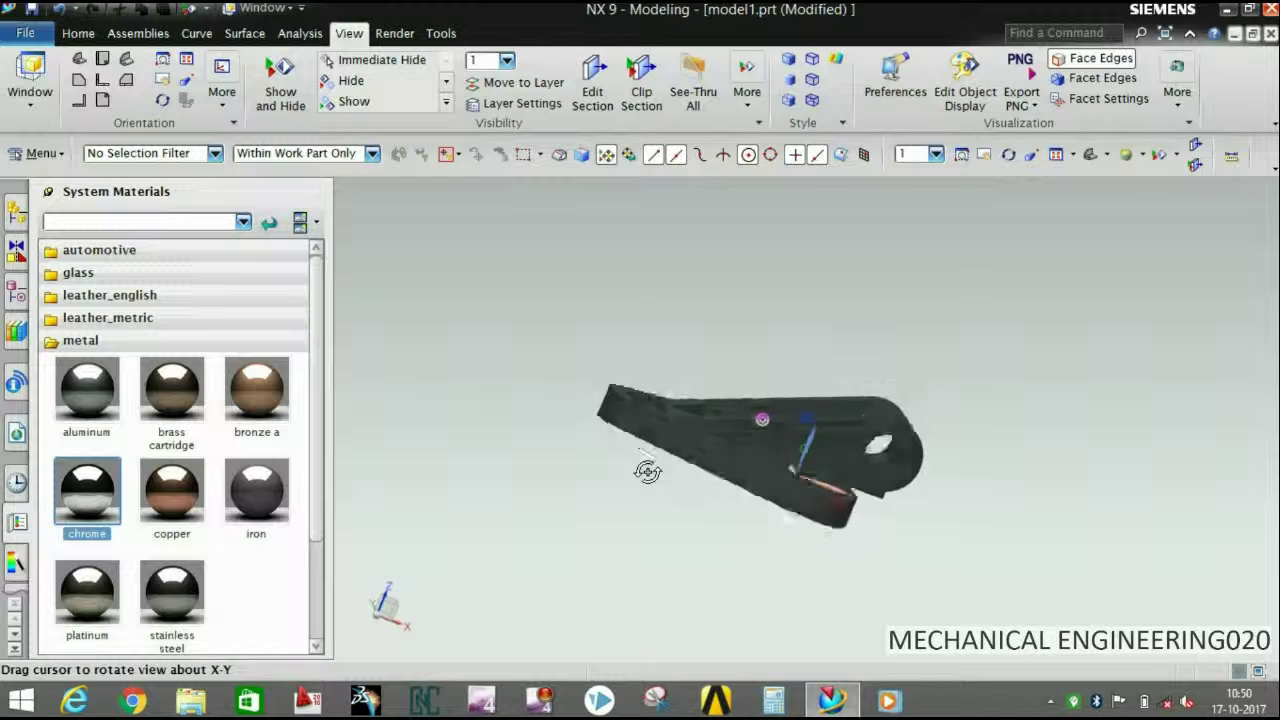
pyautogui.moveTo(810, 437)
pyautogui.mouseDown(button='middle')
pyautogui.moveTo(830, 447)
pyautogui.moveTo(809, 282)
pyautogui.moveTo(904, 465)
pyautogui.moveTo(890, 450)
pyautogui.mouseUp(button='middle')
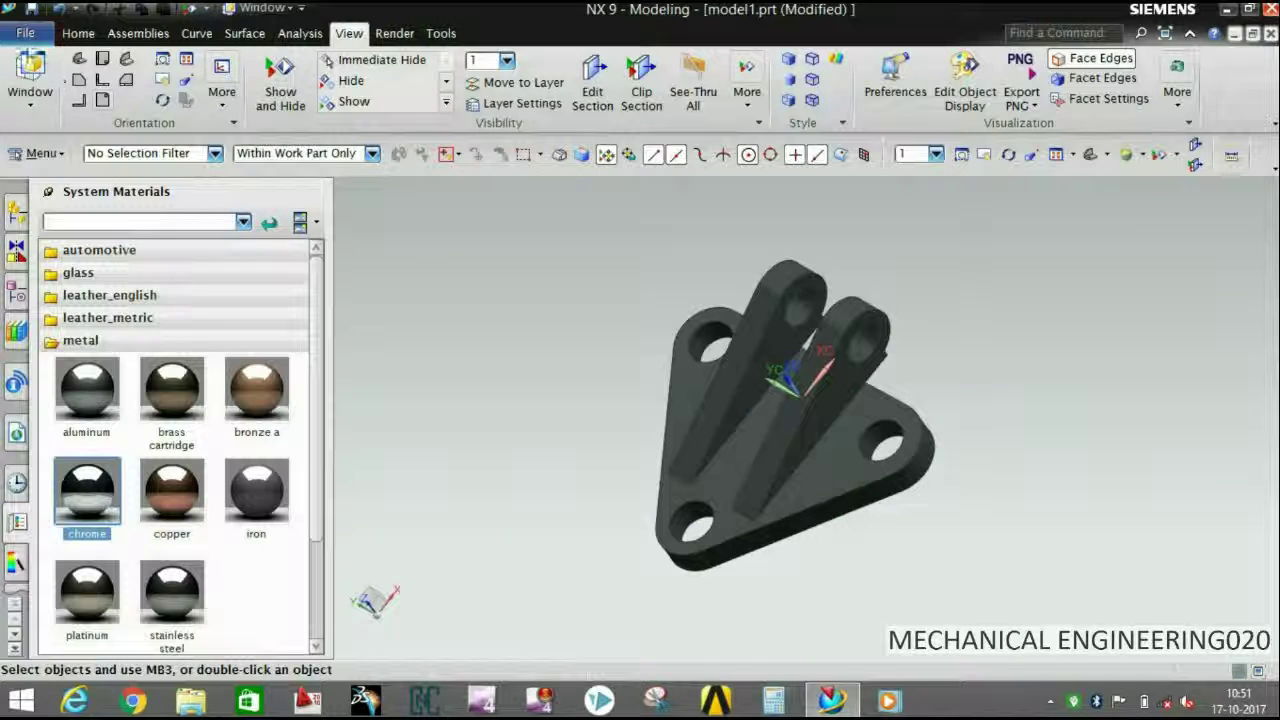
pyautogui.click(24, 35)
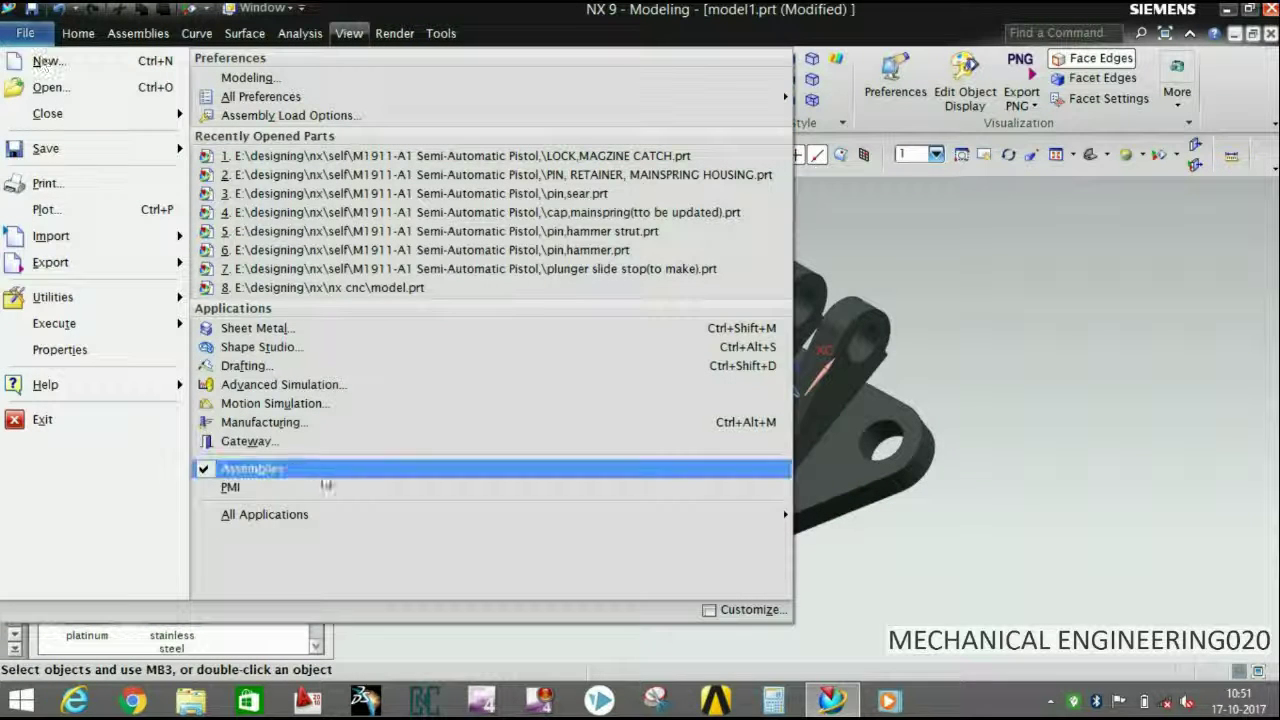
pyautogui.click(1014, 294)
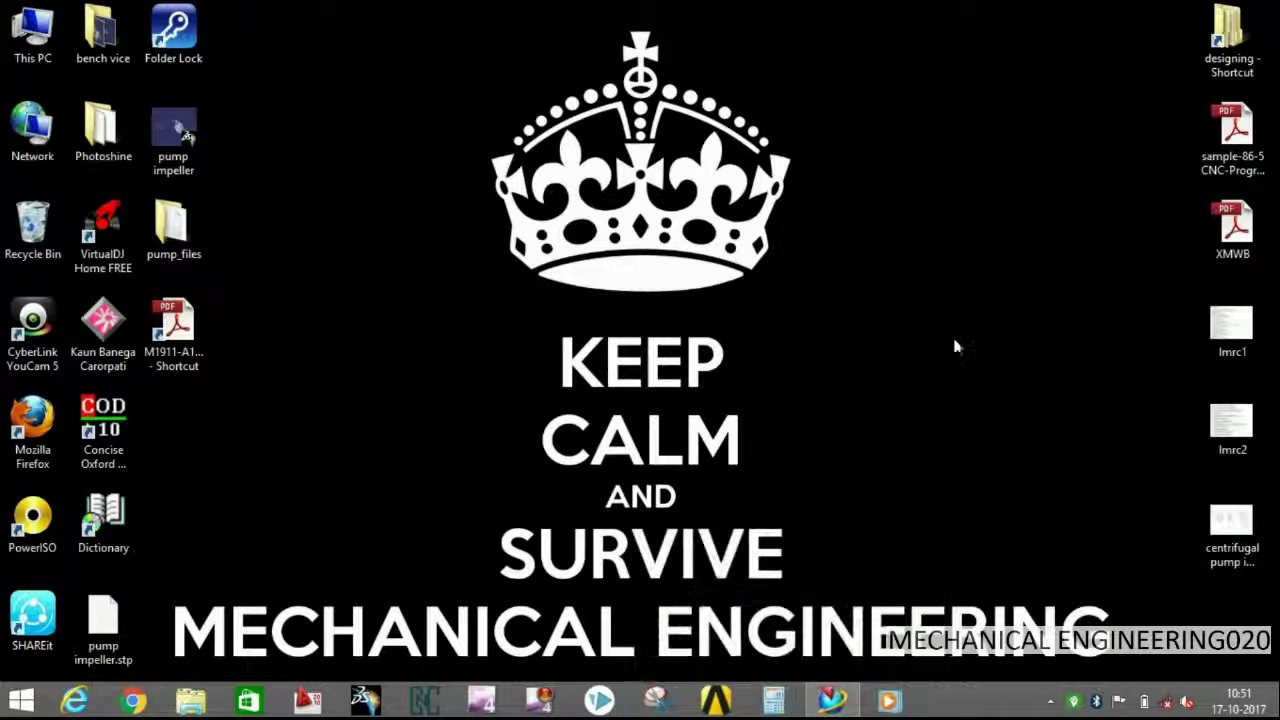